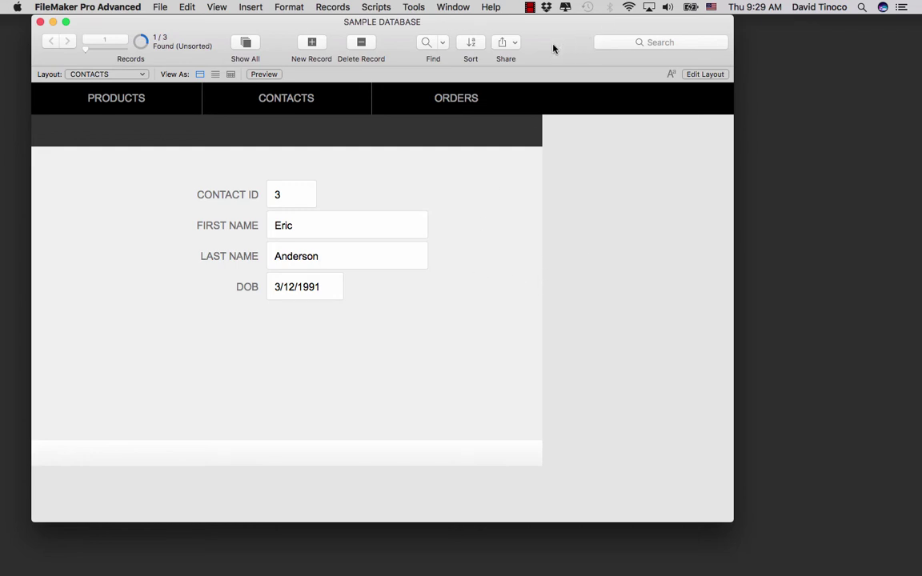
Step: Show the ORDERS list of four orders and shift the database window to the right
drag(553, 49, 590, 41)
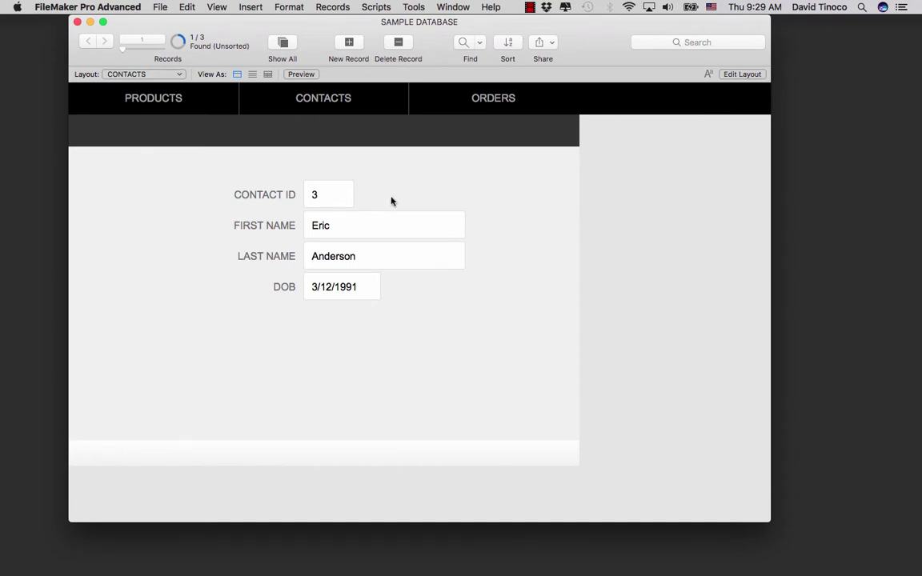
click(466, 97)
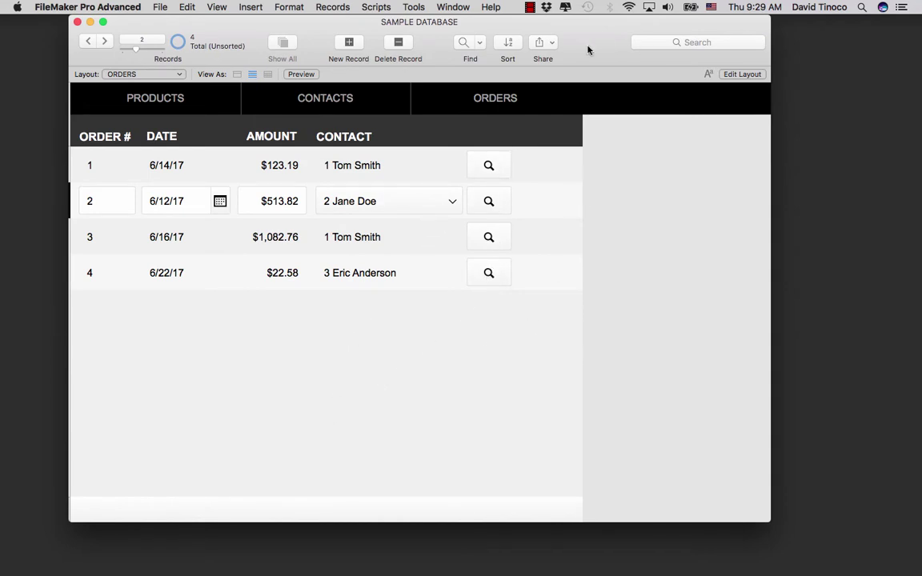
drag(587, 50, 601, 46)
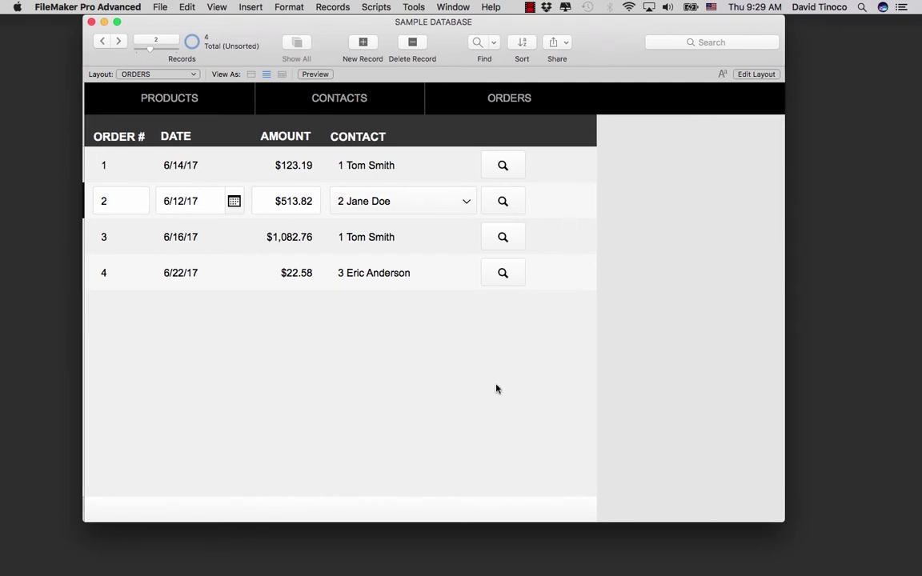
Step: In Layout mode, move the search button to the right end of the ORDERS row
key(super+l)
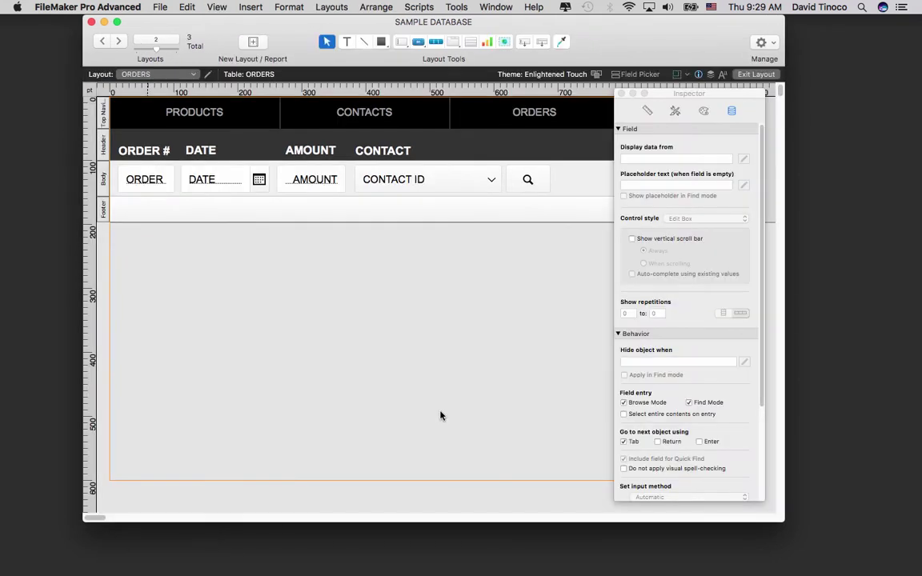
drag(665, 94, 766, 120)
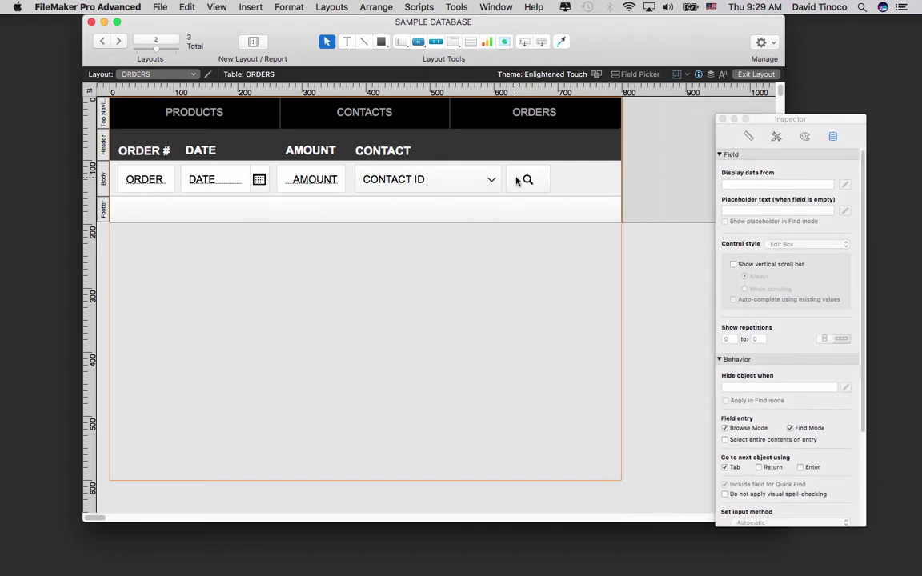
drag(528, 180, 590, 181)
key(Right)
key(Right)
key(Right)
key(Right)
key(Right)
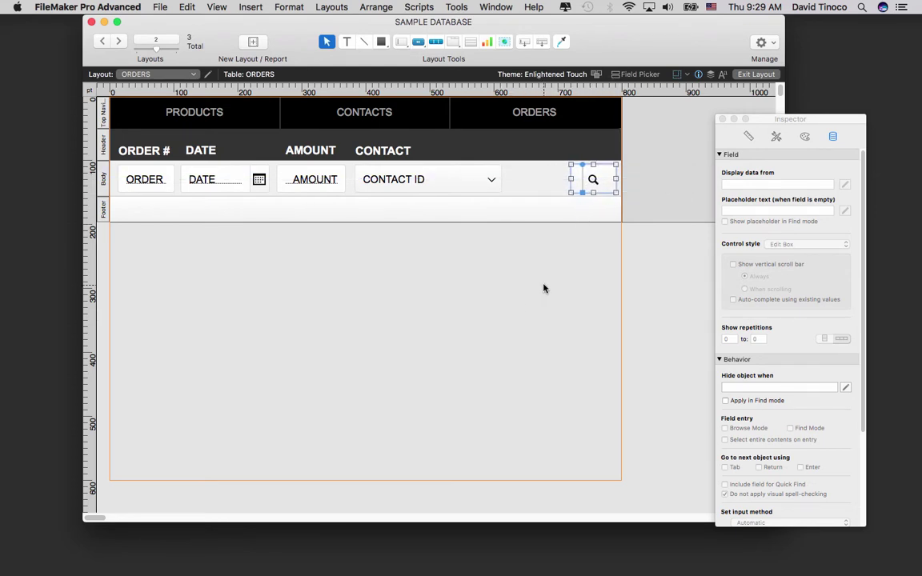
Step: Widen the Contact ID field from 230 to 334 pt, up to the search button
click(500, 195)
click(446, 188)
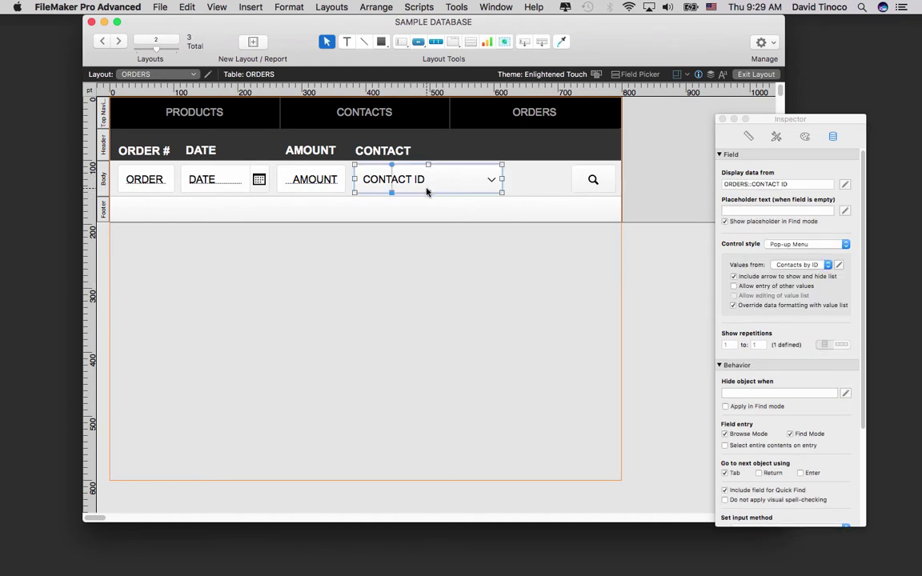
click(748, 138)
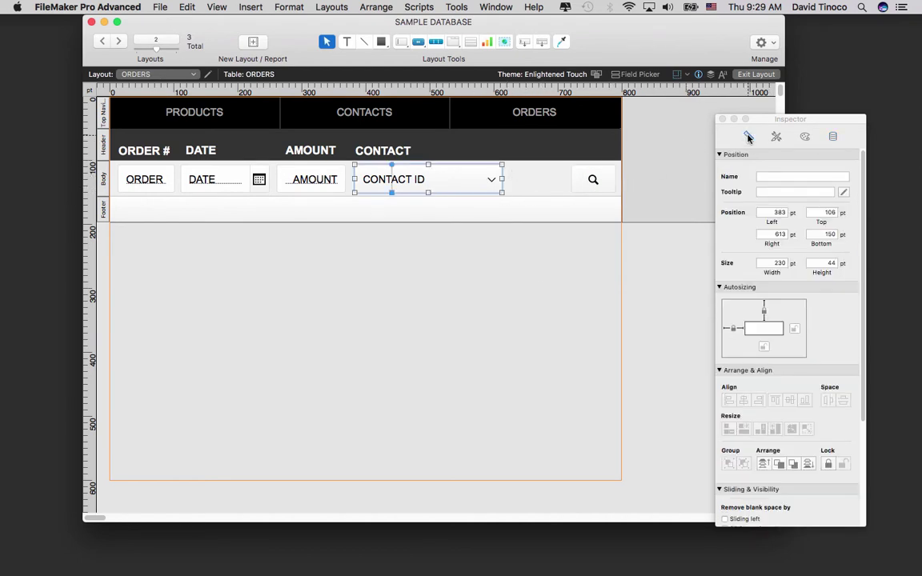
drag(776, 118, 731, 111)
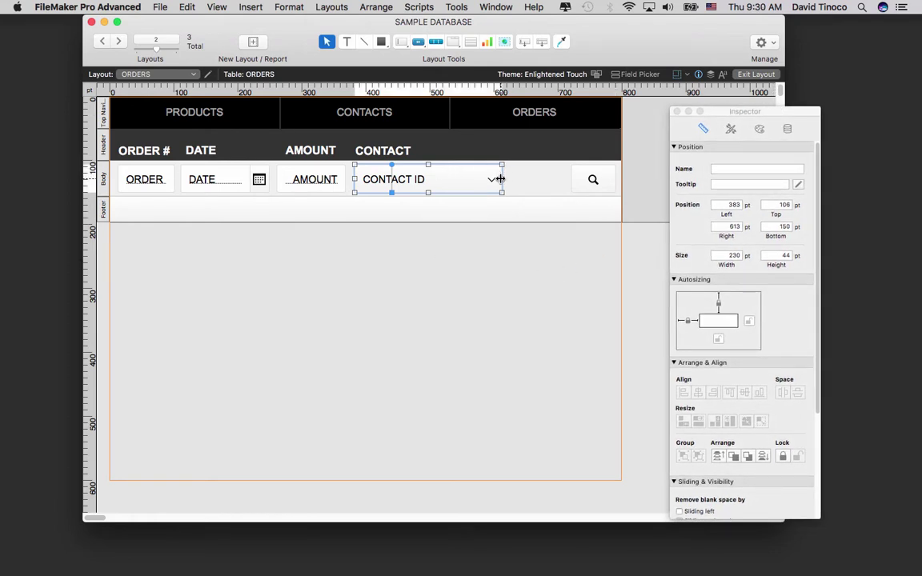
drag(502, 179, 559, 180)
click(562, 215)
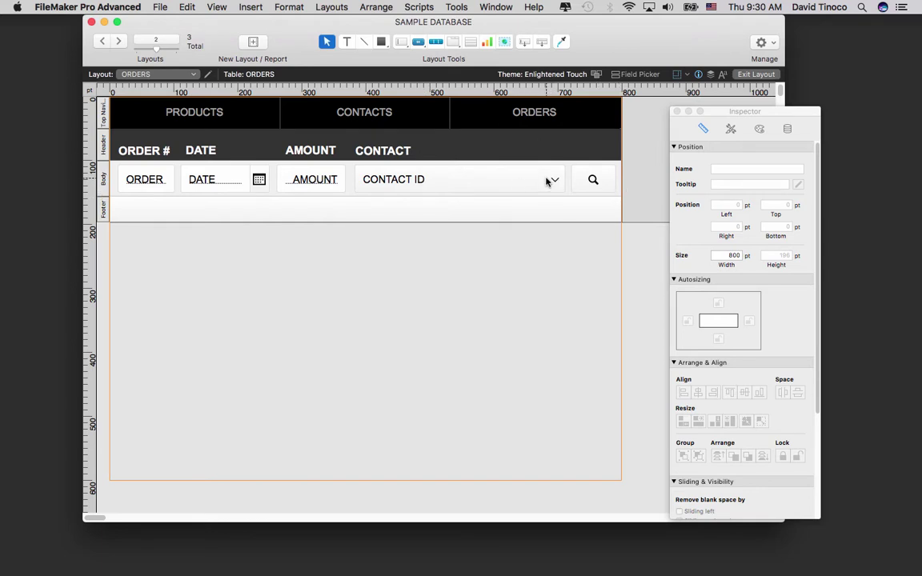
Step: Anchor the search button to the top and right only in Autosizing
click(590, 181)
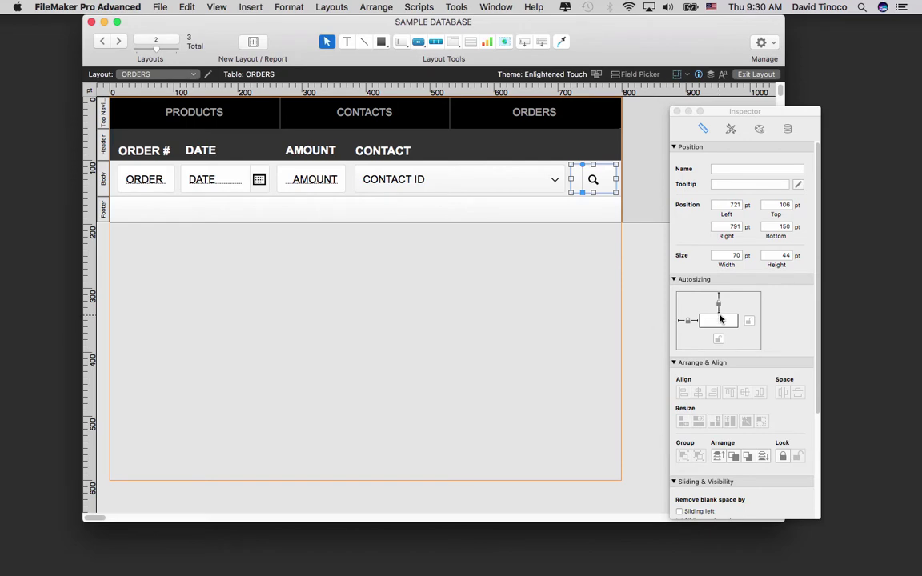
drag(773, 113, 491, 112)
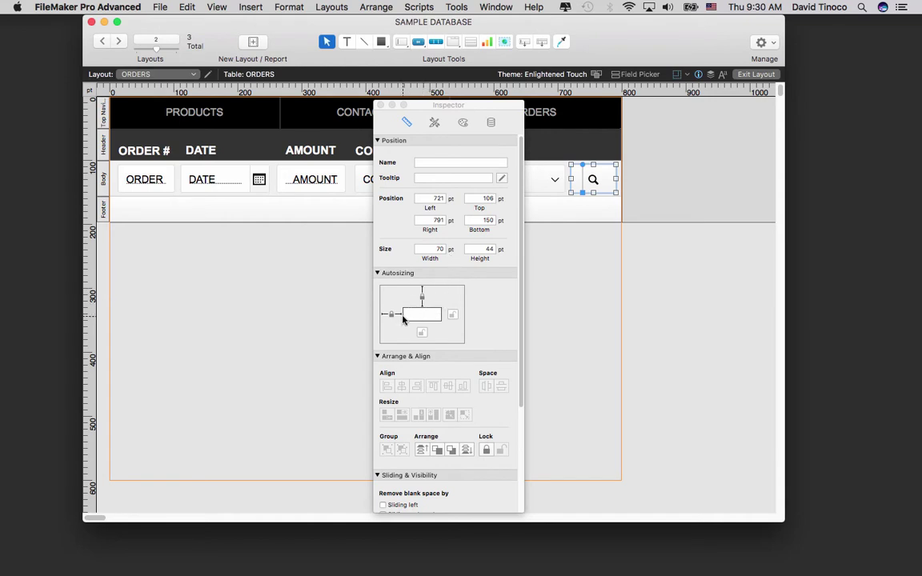
click(424, 298)
click(424, 298)
click(392, 315)
click(454, 315)
drag(432, 102, 704, 121)
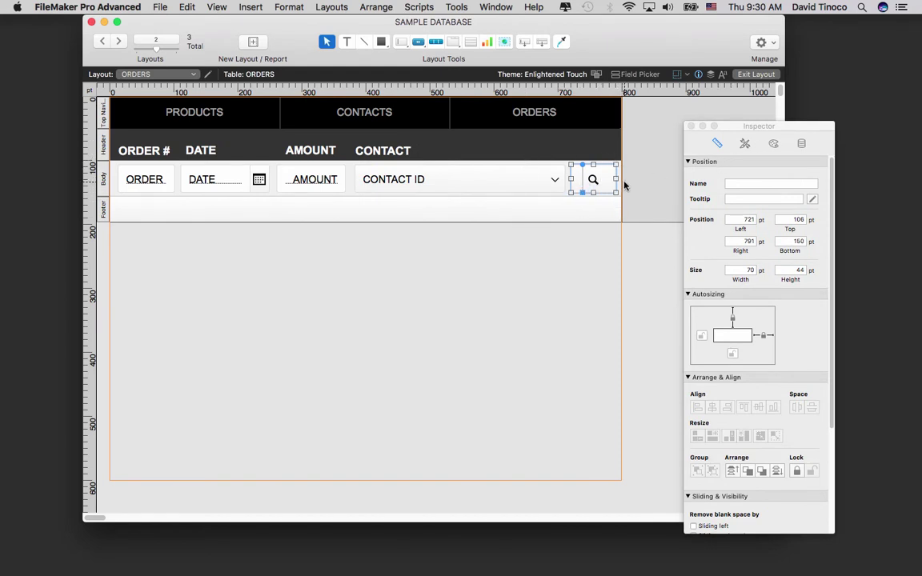
click(512, 232)
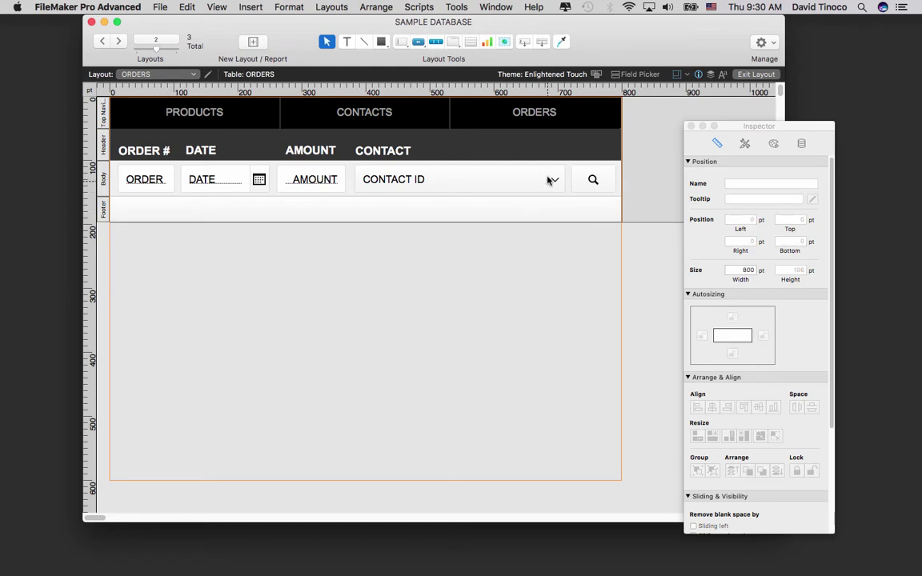
Step: Anchor the Contact ID field left and right so it stretches, and leave Layout mode
click(549, 181)
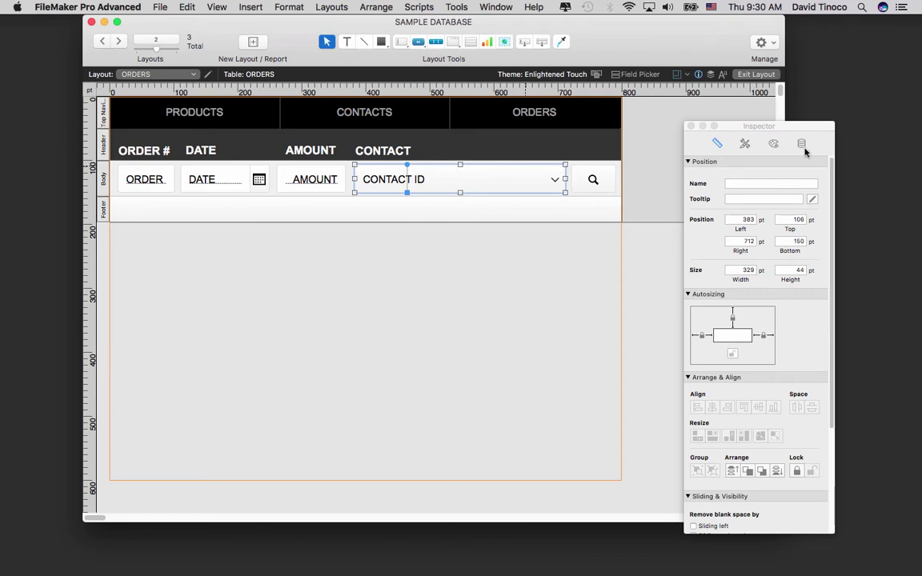
click(445, 269)
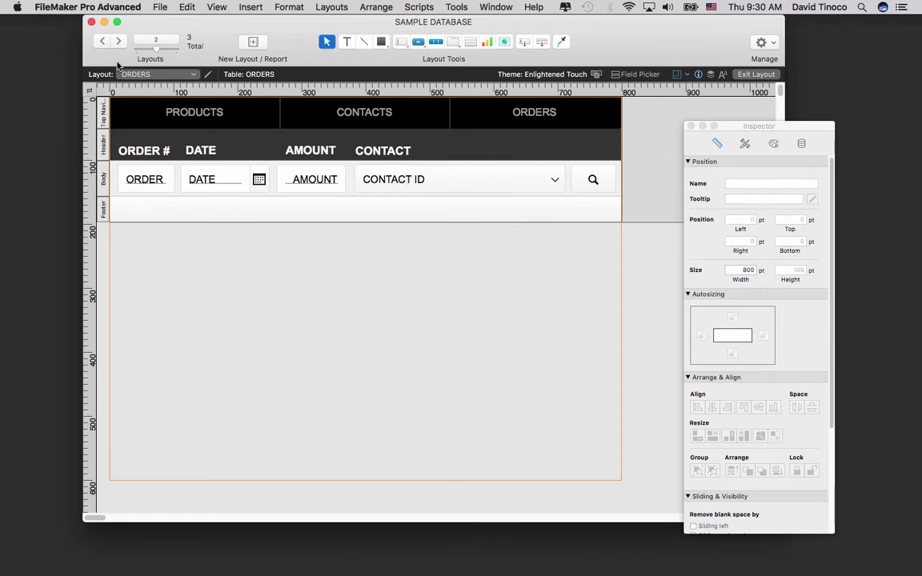
click(212, 6)
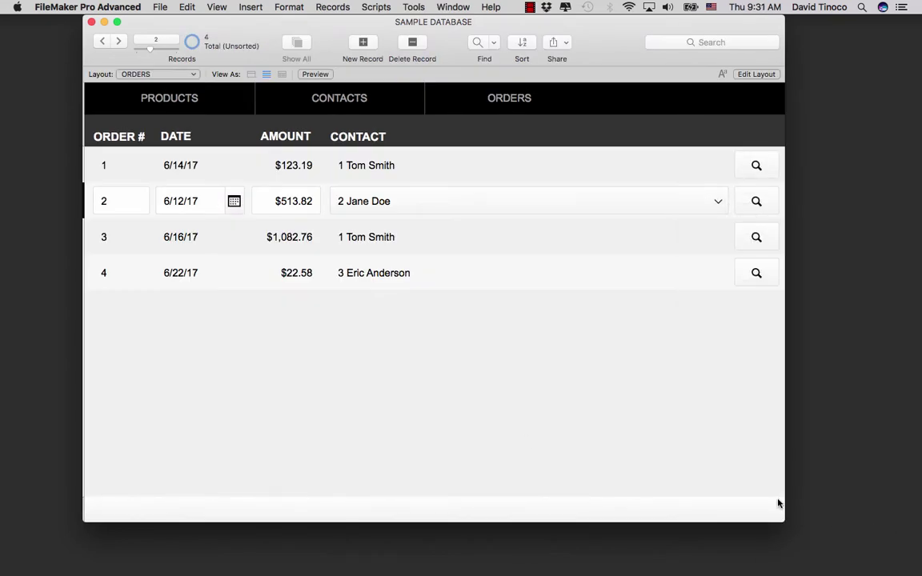
Step: Resize the window to confirm the ORDERS row stretches, then switch to the CONTACTS form
drag(784, 493, 750, 436)
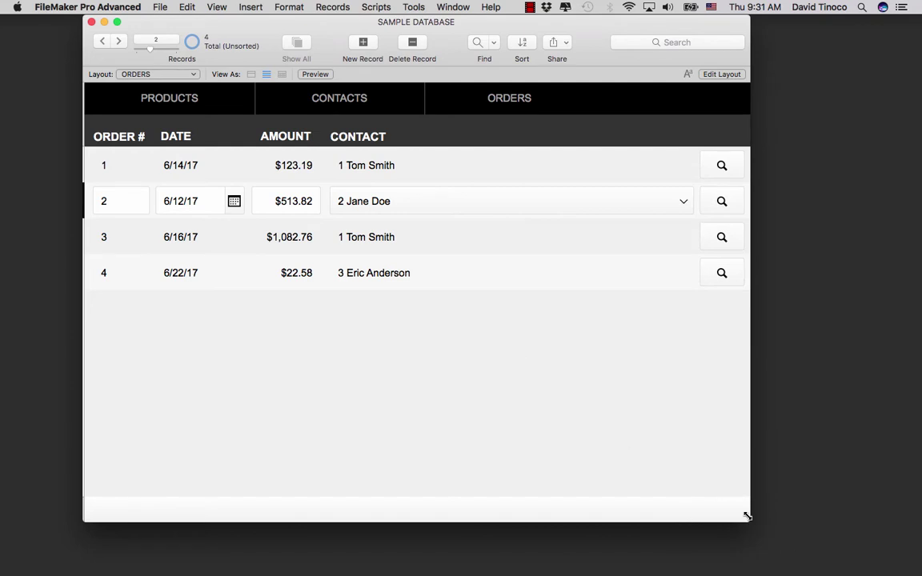
drag(745, 515, 703, 492)
click(374, 273)
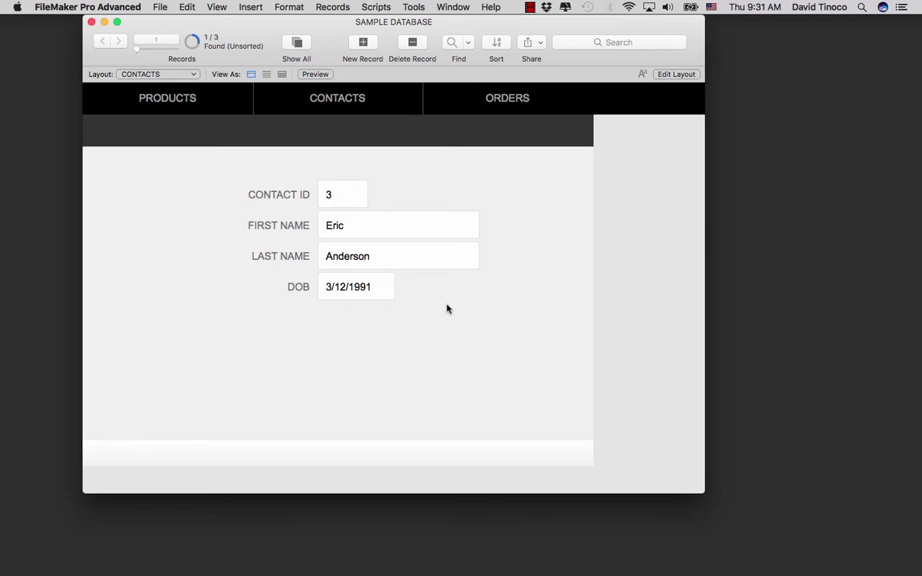
click(216, 6)
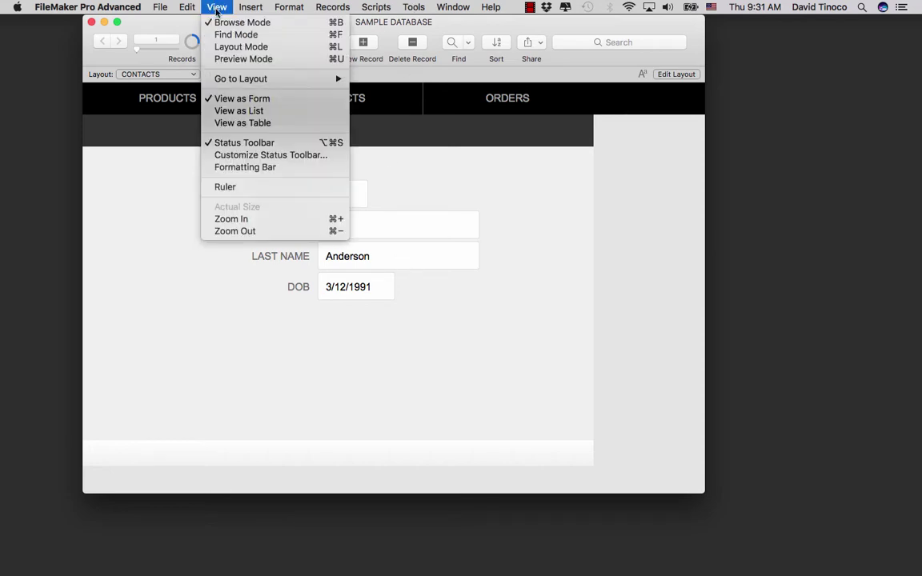
Step: Draw a 104 × 44 pt button at the CONTACTS layout's top left with a left-chevron icon
click(230, 47)
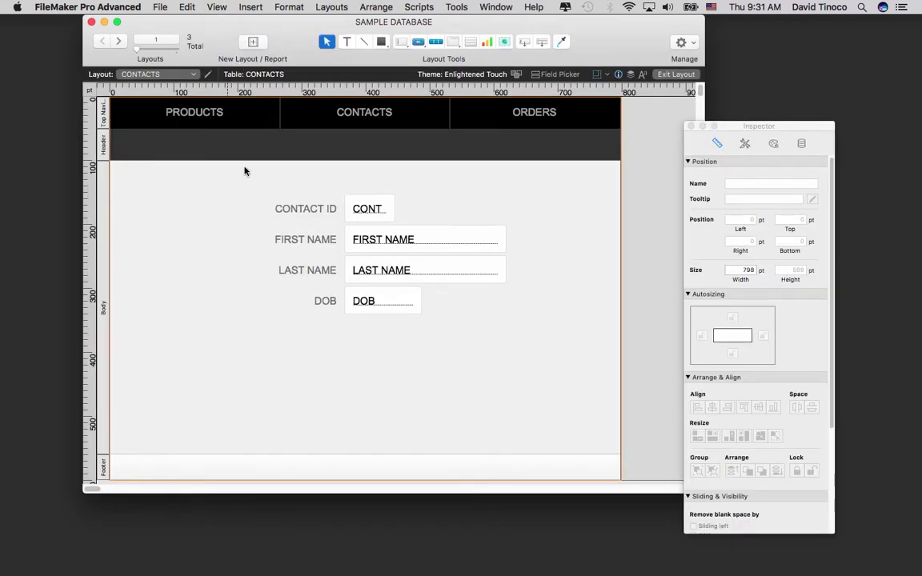
click(419, 42)
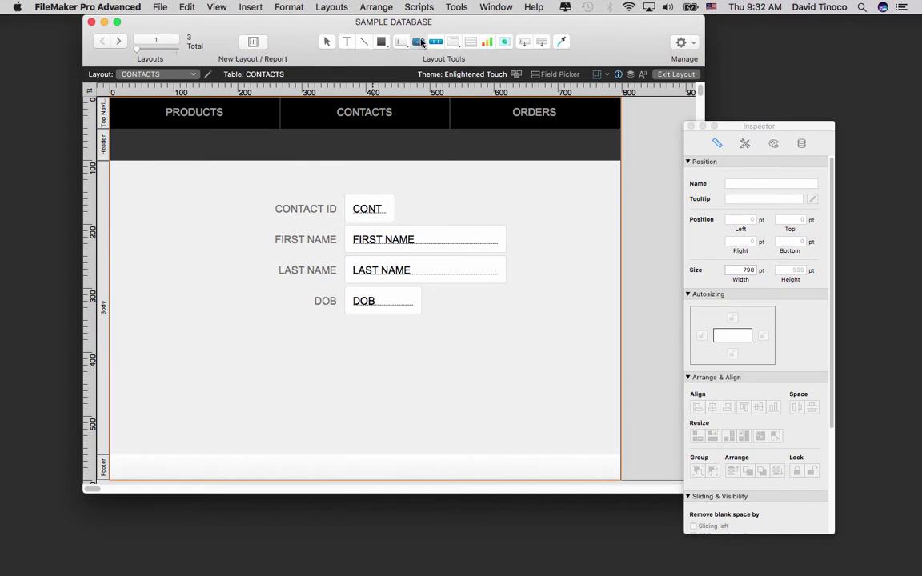
drag(153, 183, 220, 207)
click(282, 211)
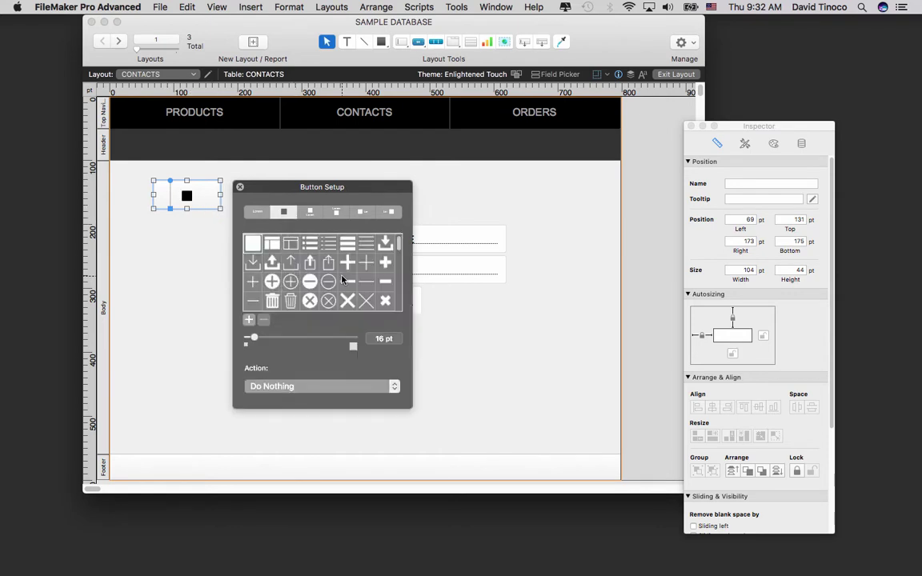
scroll(336, 276, down, 3)
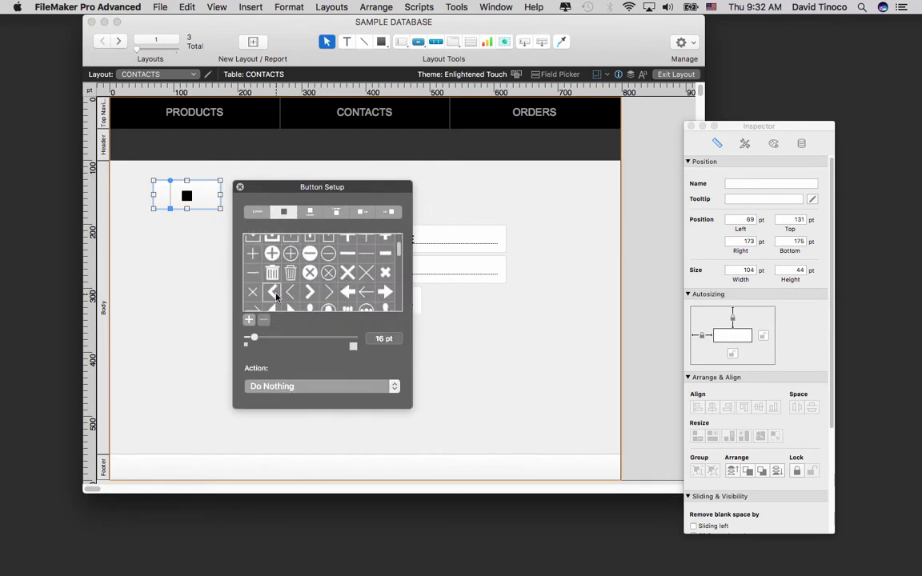
click(274, 294)
click(344, 391)
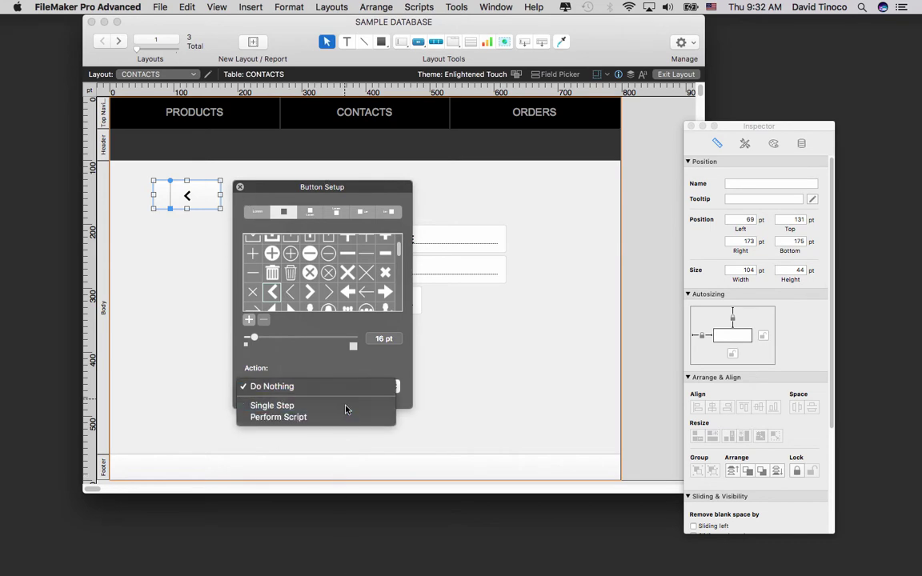
Step: Give the button the single step Go to Record/Request/Page [Previous]
click(345, 404)
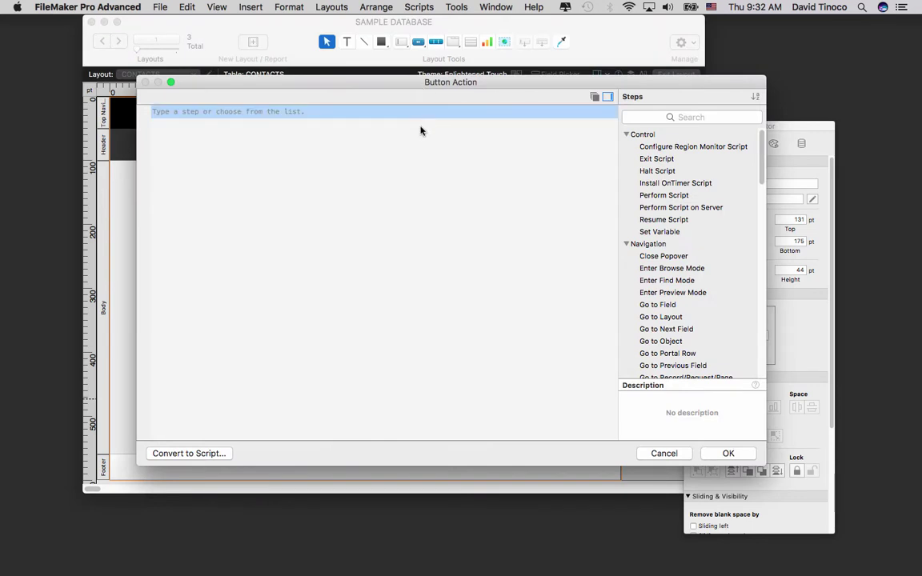
text(go to pre)
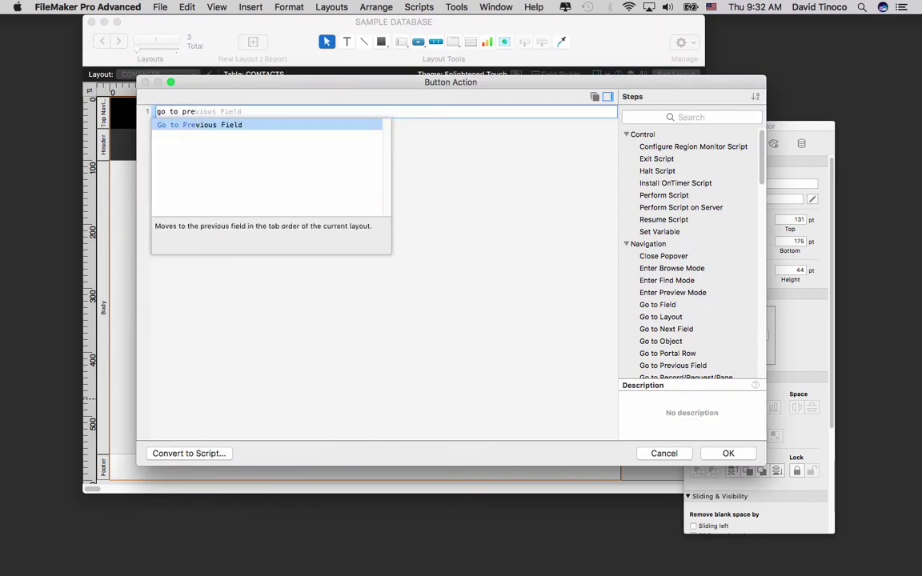
key(super+a)
key(BackSpace)
text(to )
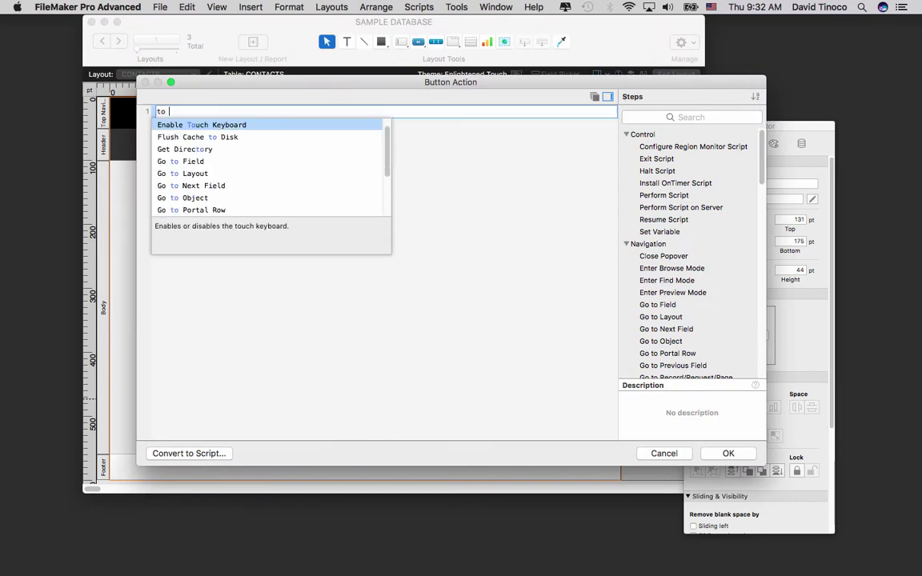
text(go)
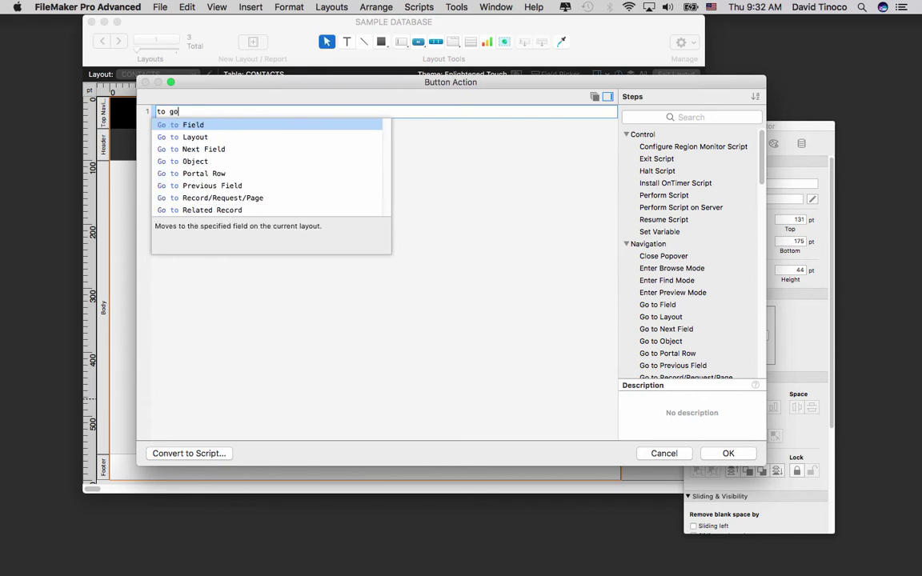
key(Down)
key(Down)
key(Down)
key(Down)
key(Down)
key(Down)
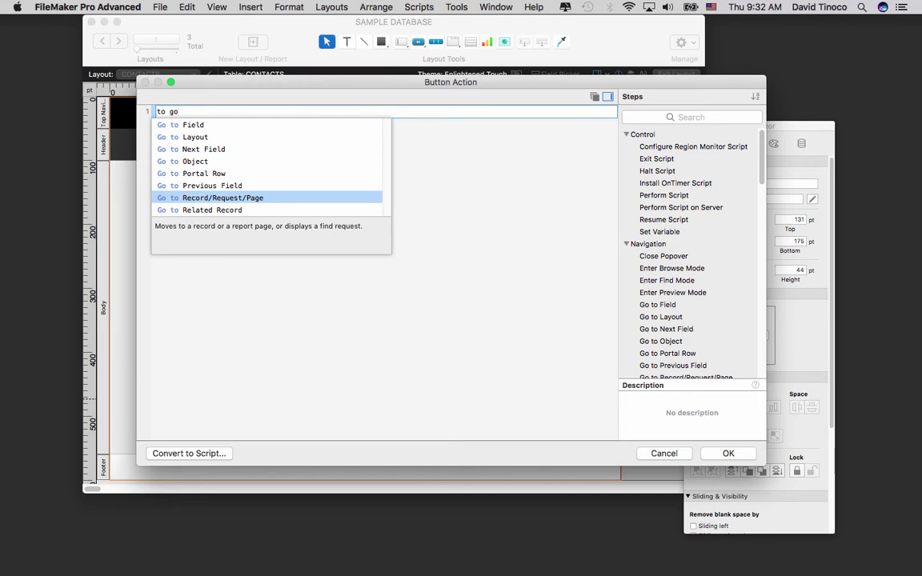
key(Return)
click(289, 111)
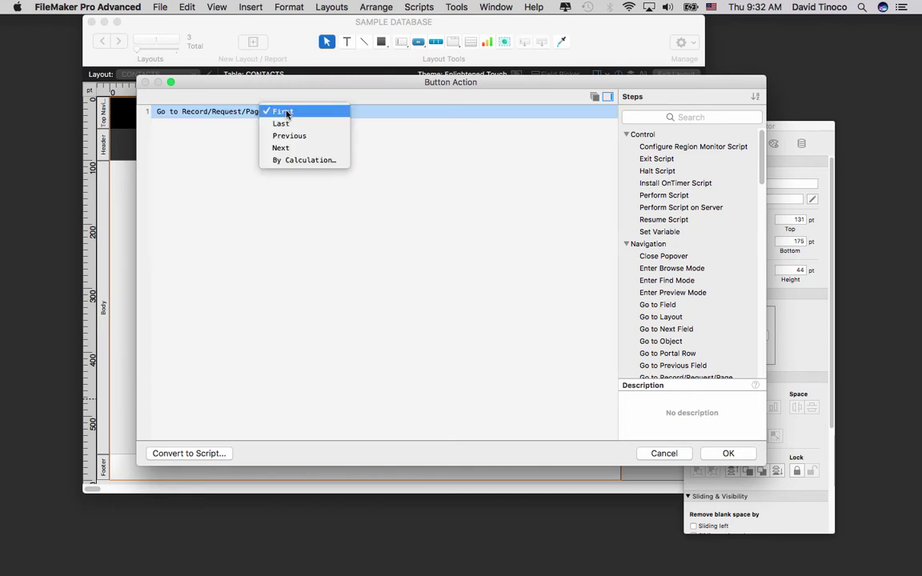
click(290, 136)
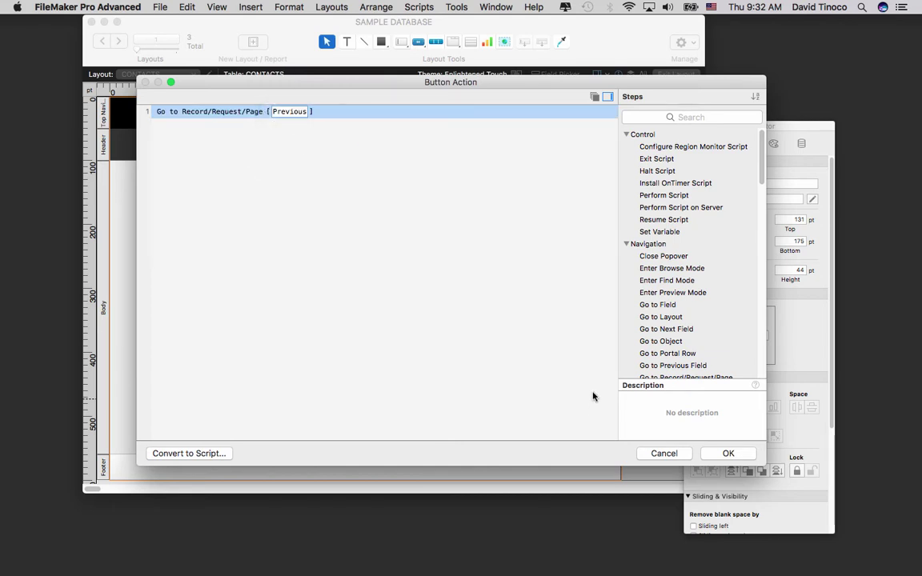
click(742, 455)
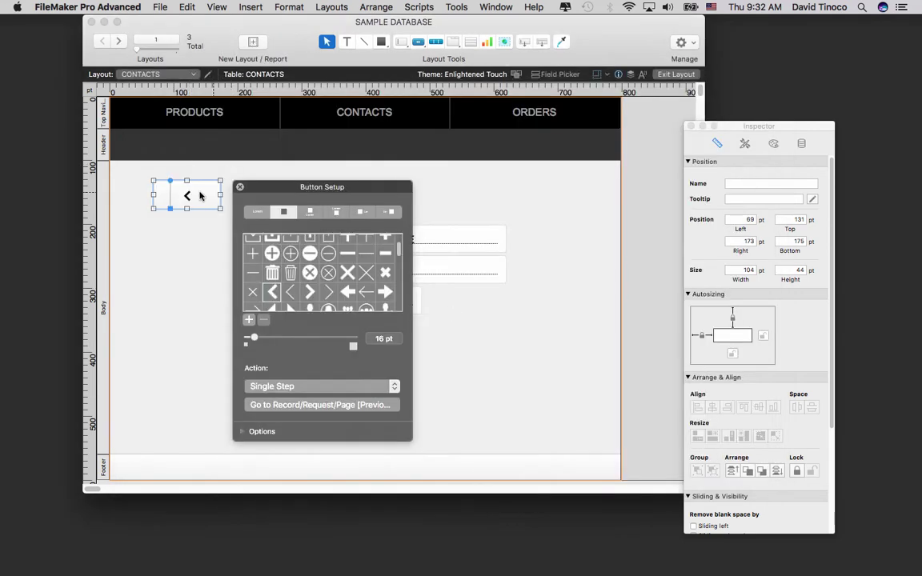
Step: Move the chevron button to the header's left end and Option-drag a duplicate beside it
drag(176, 199, 152, 155)
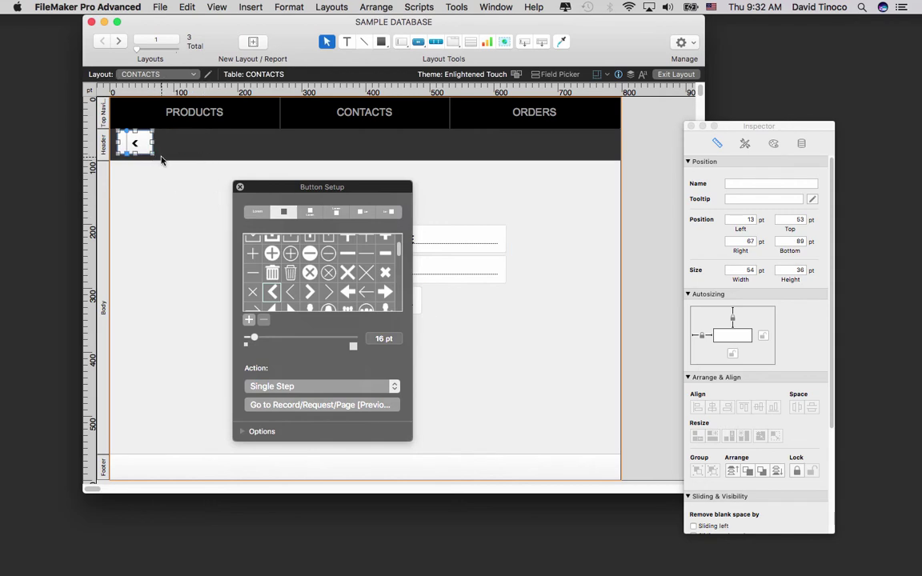
key(Down)
key(Down)
key(Down)
key(Down)
key(Left)
key(Left)
key(Left)
key(Left)
key(Left)
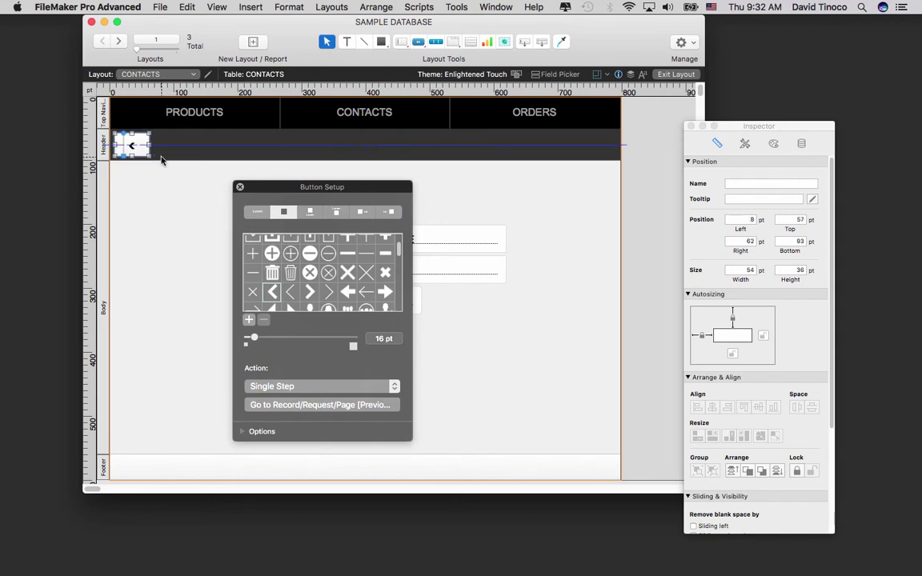
click(168, 179)
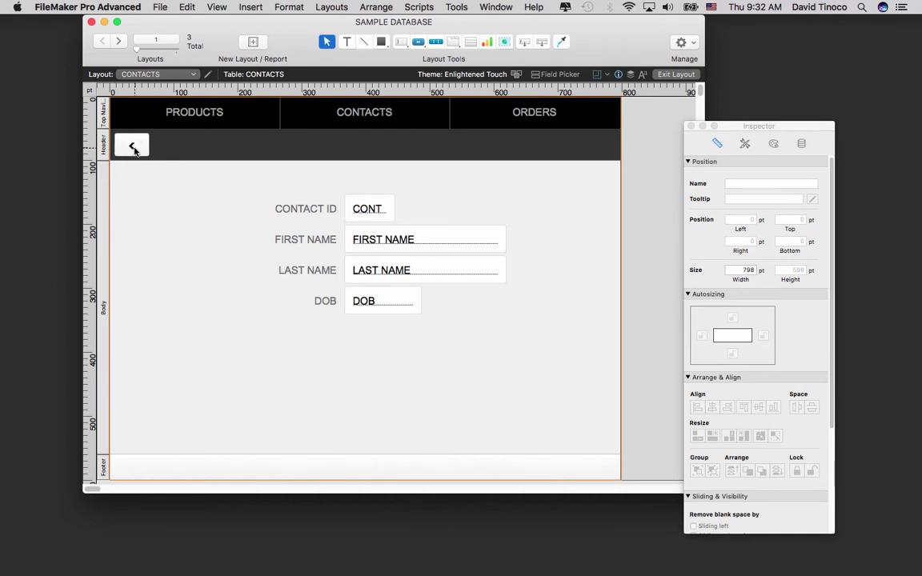
drag(132, 146, 172, 146)
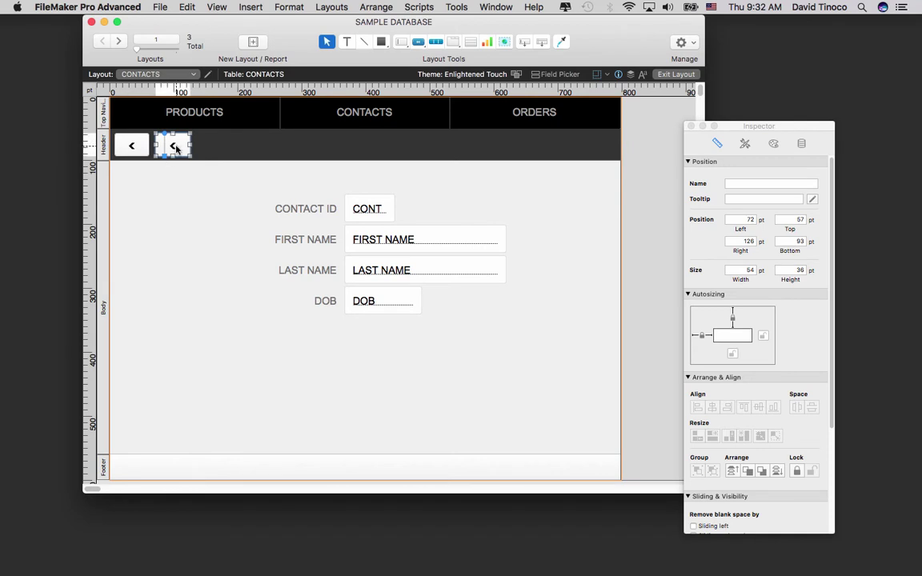
Step: Give the copy a right-chevron icon running Go to Record/Request/Page [Next], nudged left
double_click(181, 146)
scroll(304, 252, down, 3)
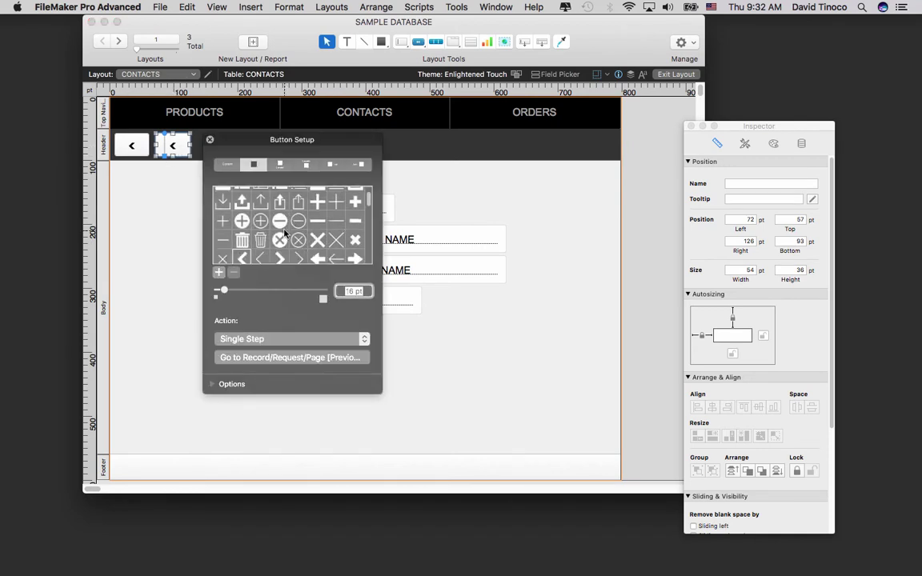
click(281, 247)
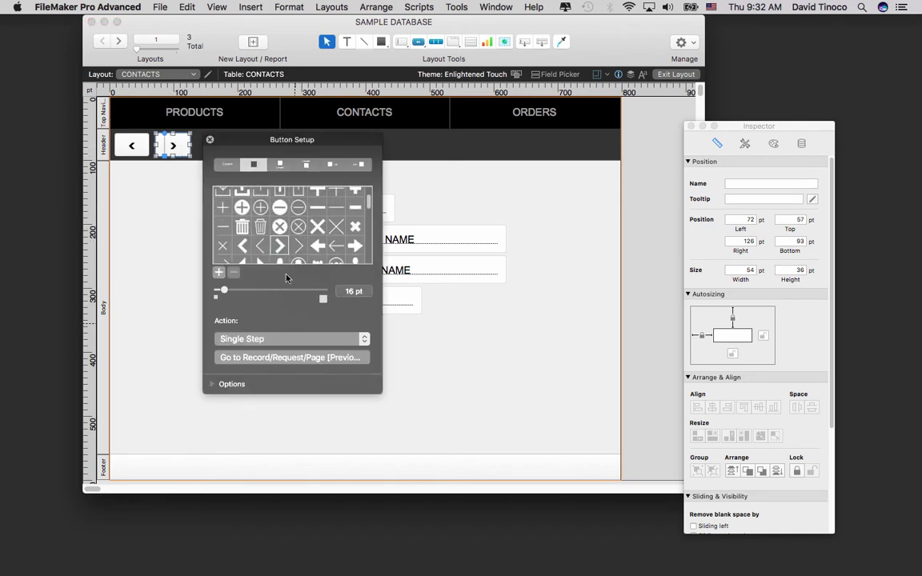
click(283, 358)
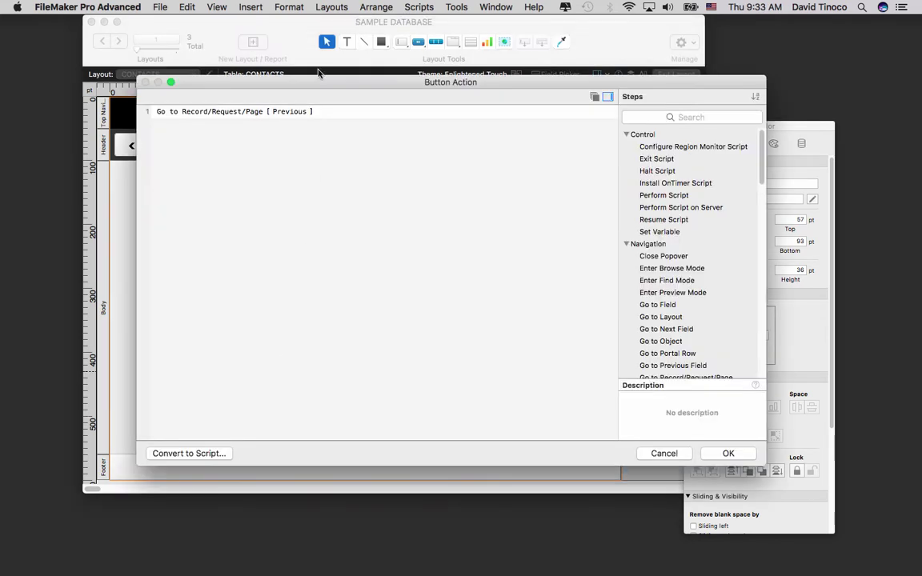
click(298, 112)
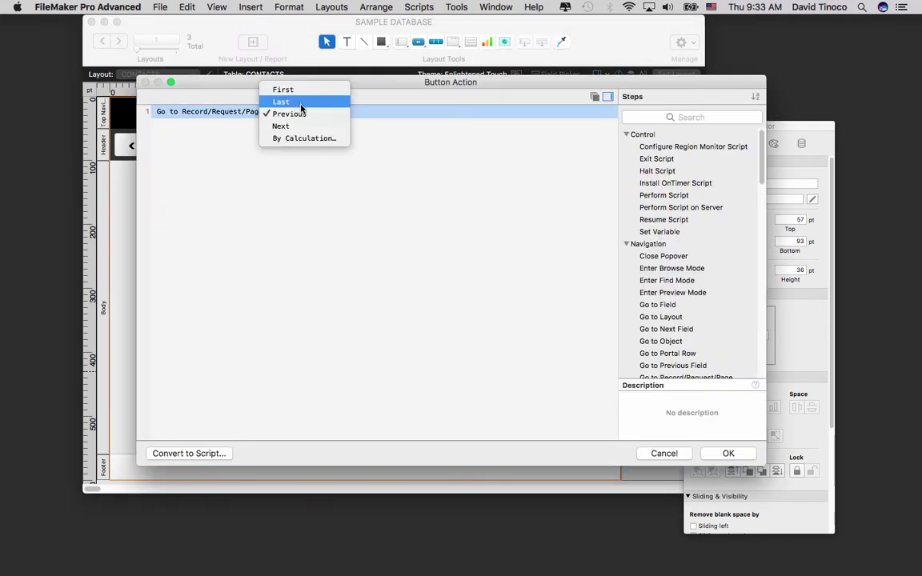
click(308, 127)
click(718, 453)
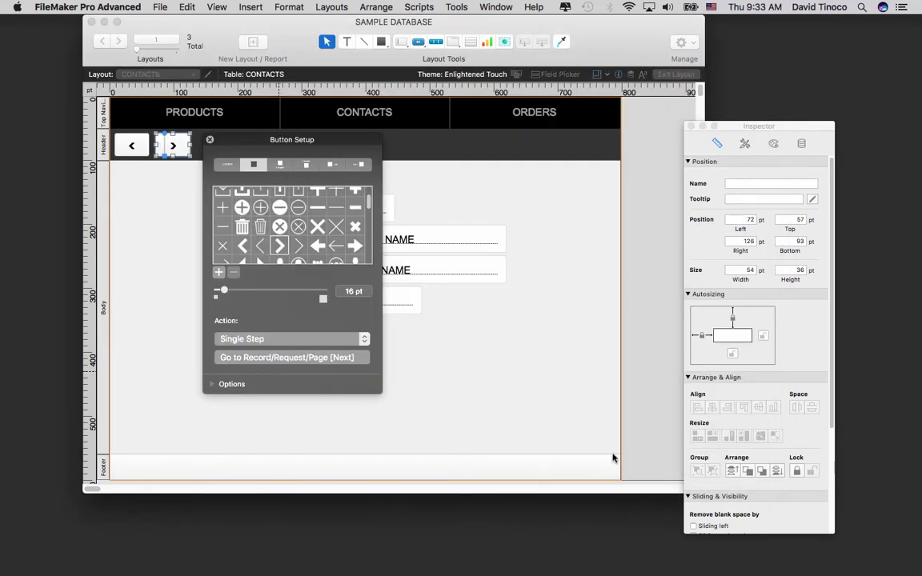
click(209, 140)
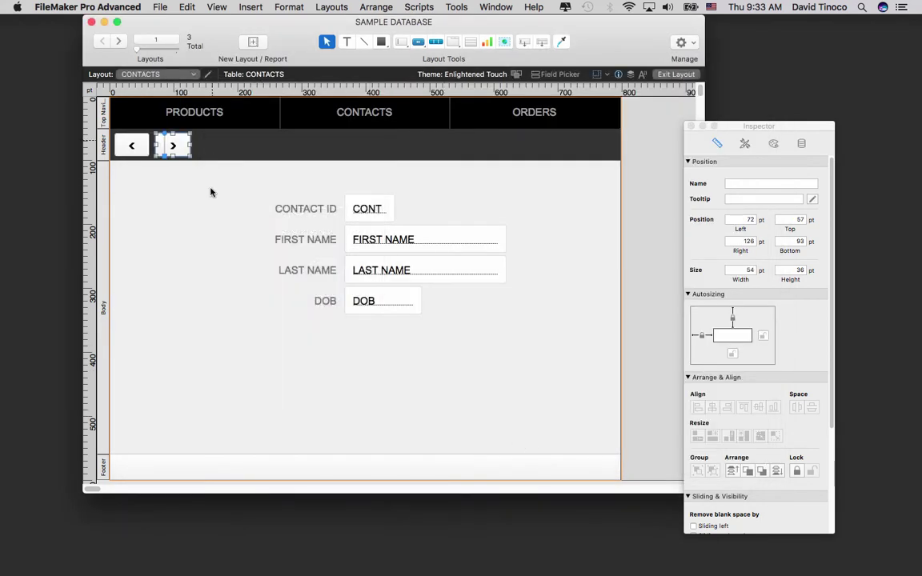
key(Left)
key(Left)
key(Left)
key(Left)
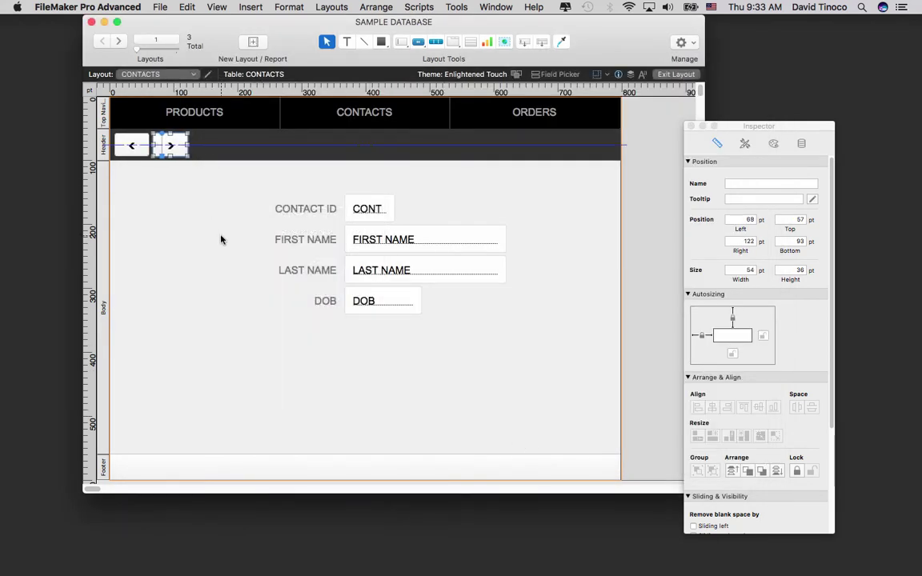
click(241, 255)
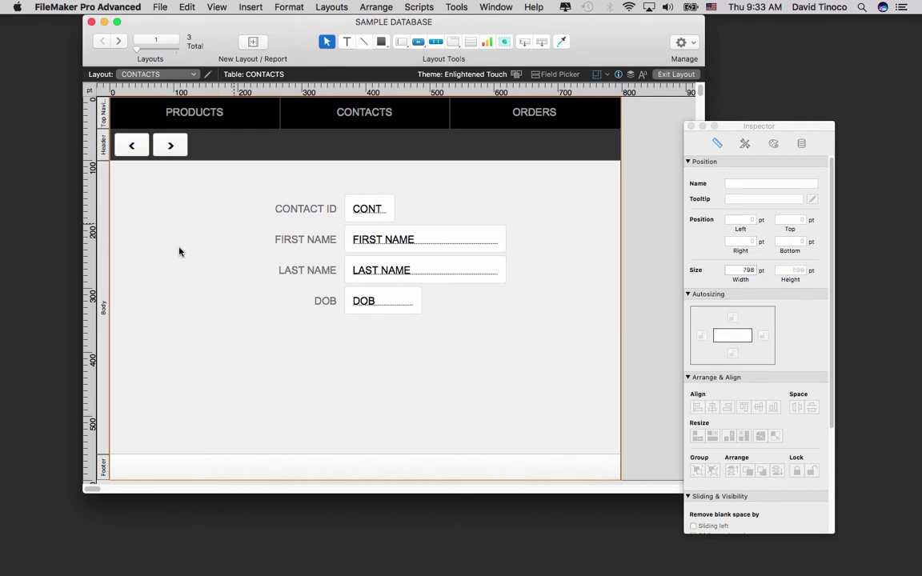
Step: In Browse mode, step back to the first contact with < and forward with >
key(super+b)
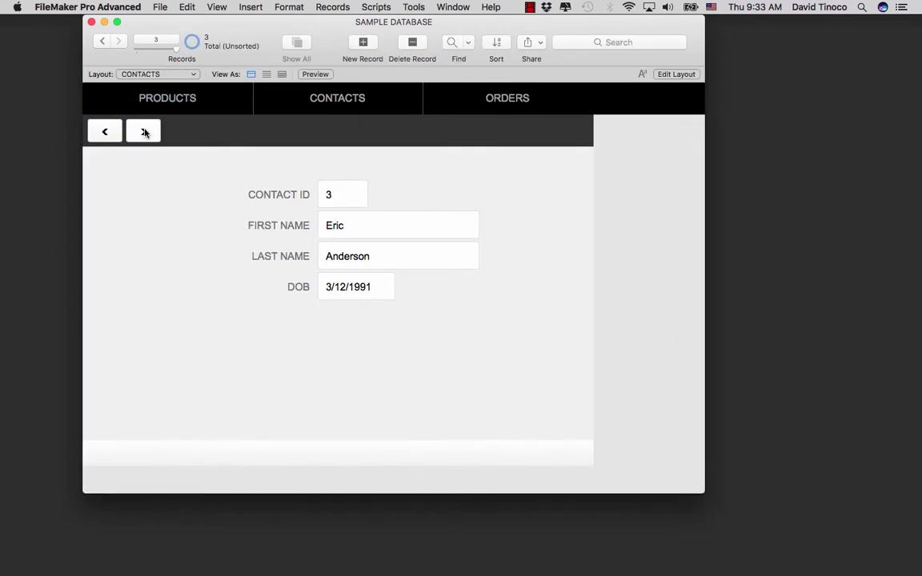
click(109, 134)
click(108, 132)
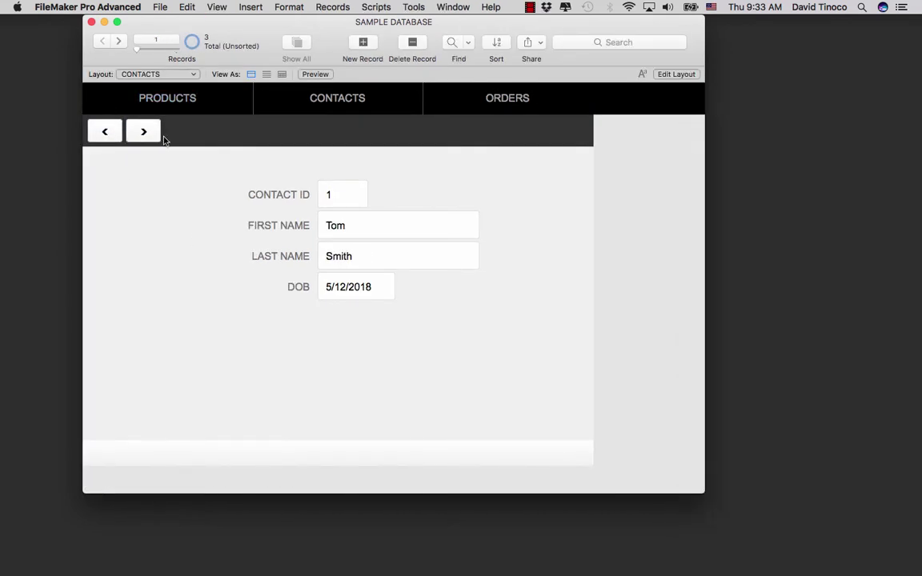
click(117, 133)
click(103, 134)
click(102, 133)
click(148, 136)
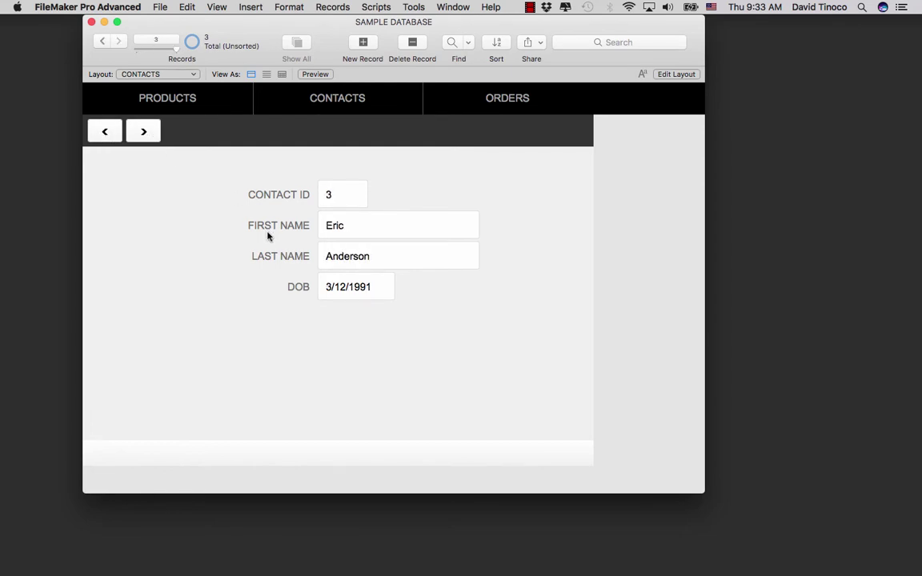
Step: Back in Layout mode, draw a 105 × 44 pt button in the body with a + icon
key(super+l)
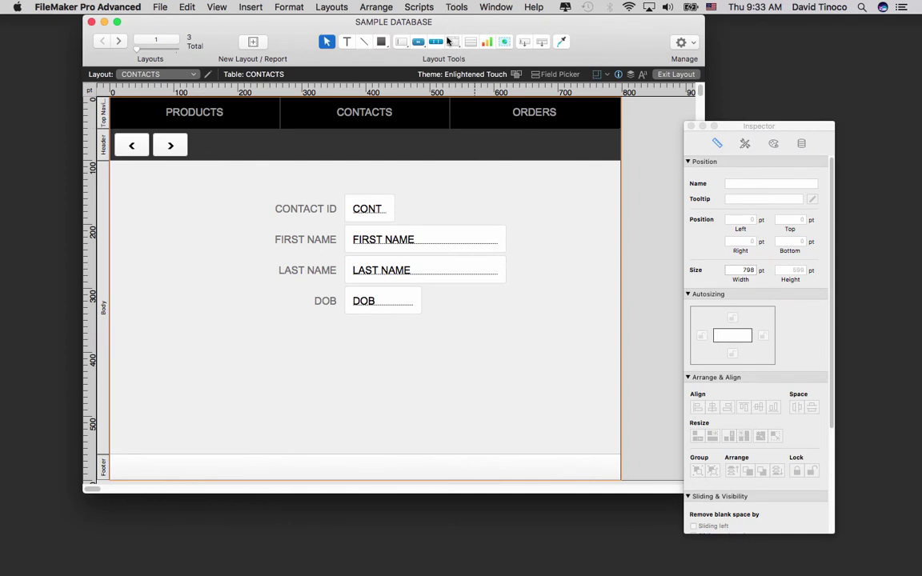
click(419, 44)
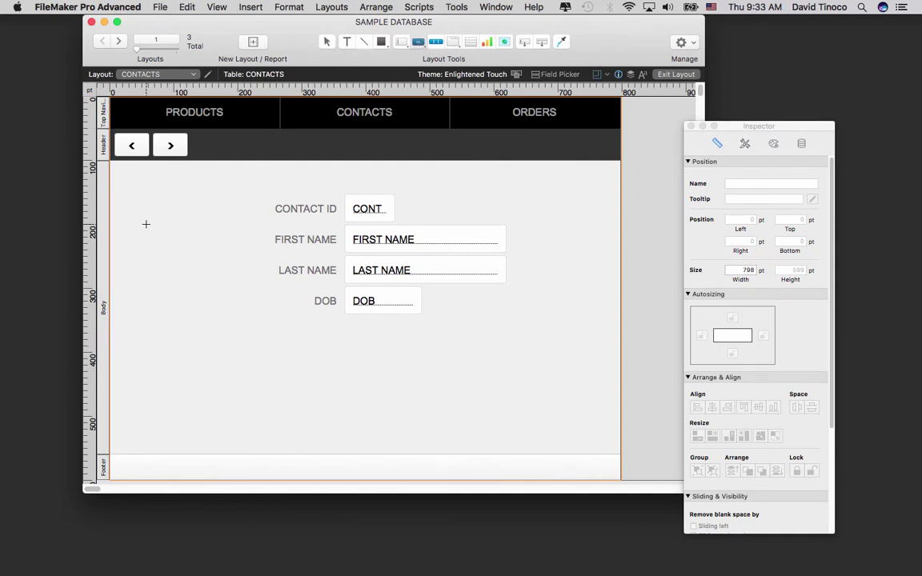
drag(146, 224, 213, 252)
click(276, 255)
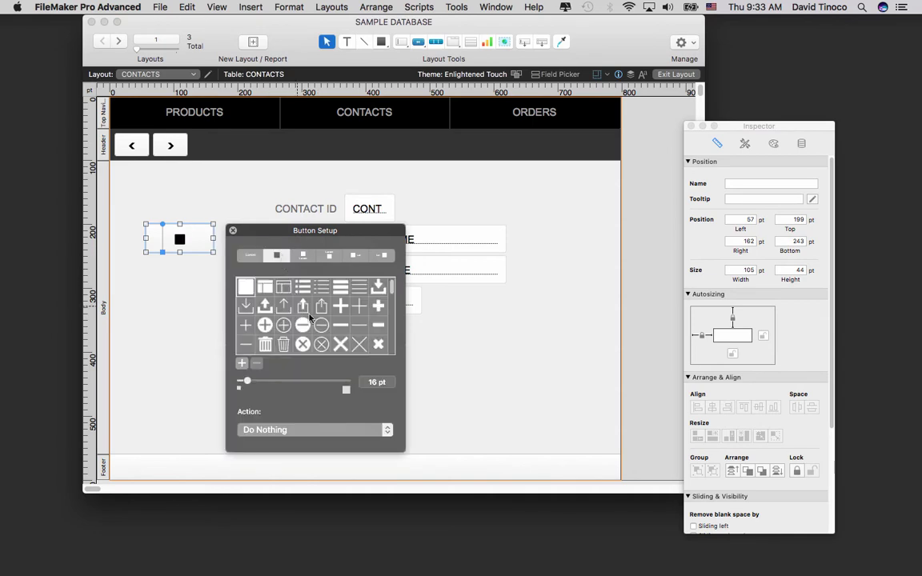
scroll(336, 320, down, 2)
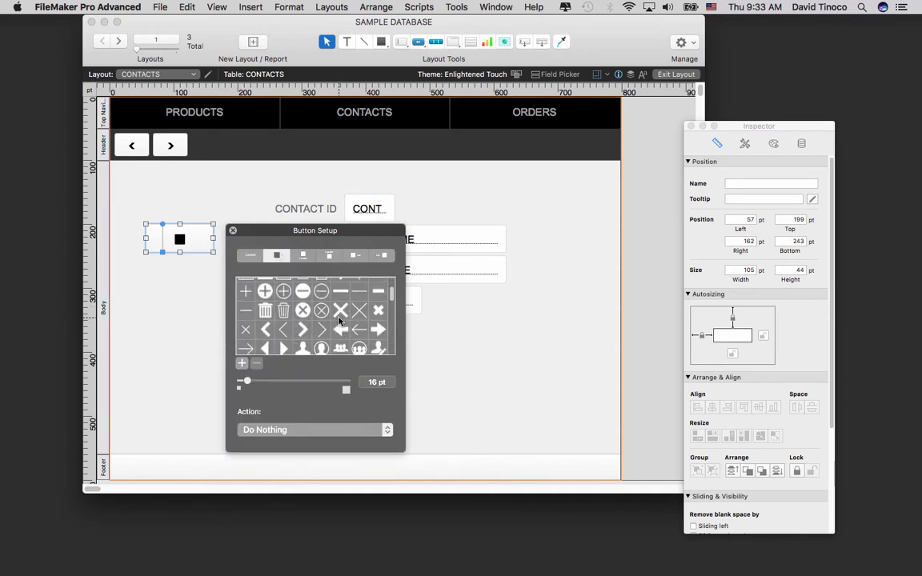
scroll(339, 320, down, 1)
scroll(342, 316, up, 5)
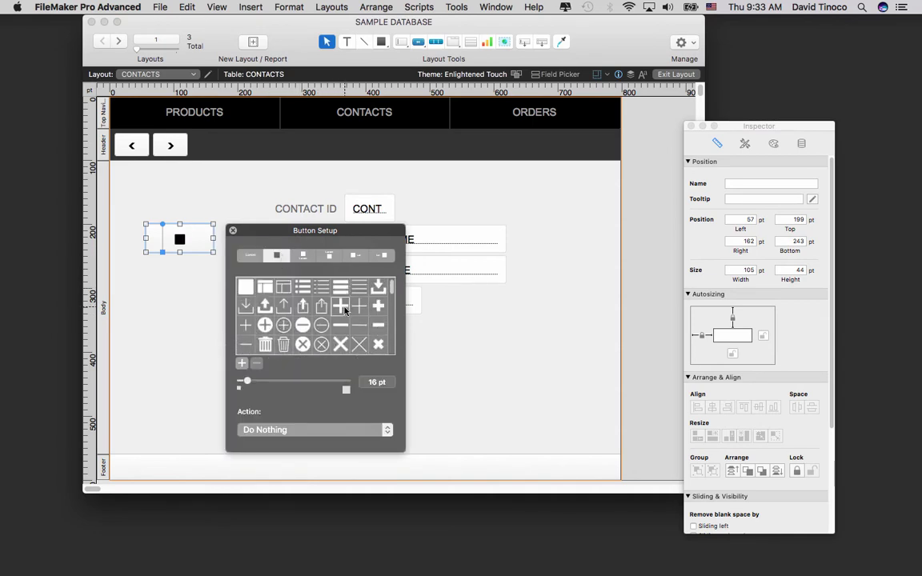
Step: Make the plus button run the single step New Record/Request
click(300, 435)
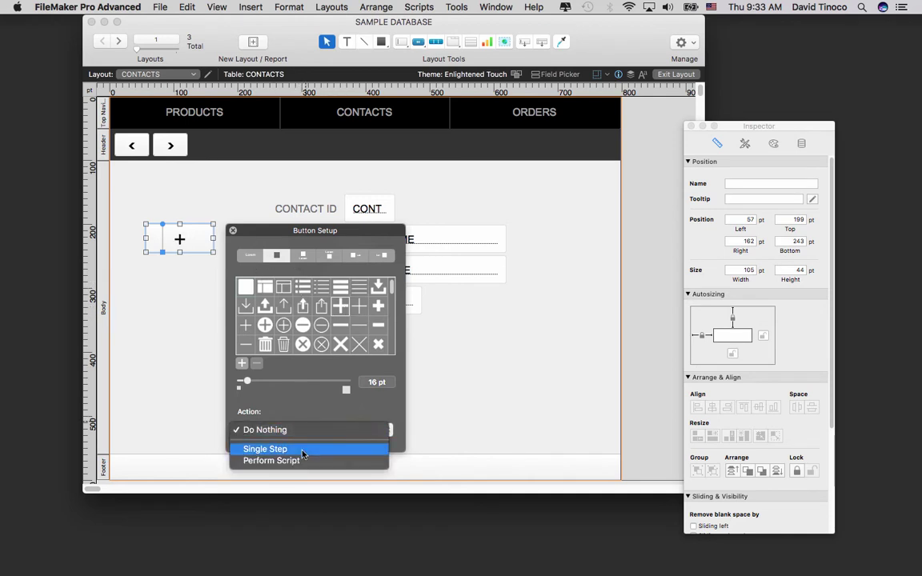
click(303, 453)
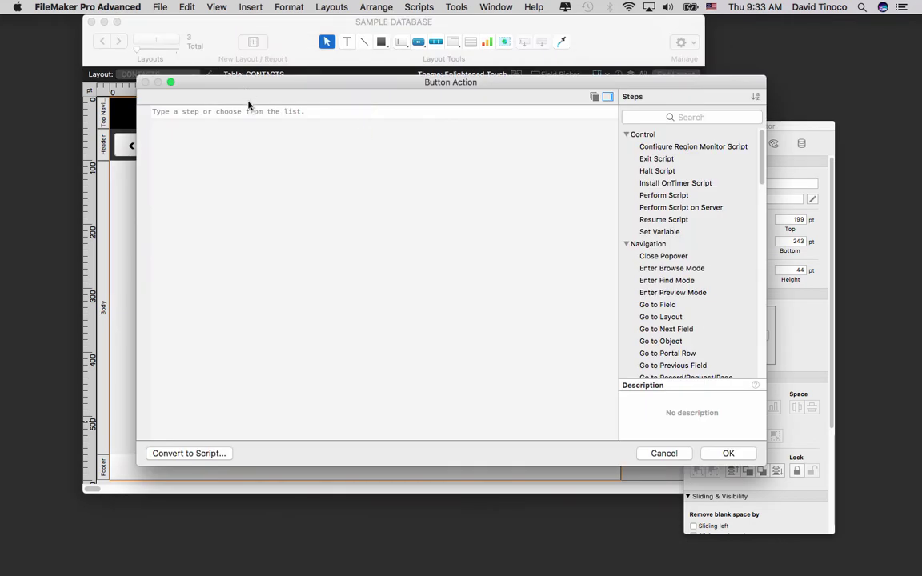
click(249, 112)
text(new)
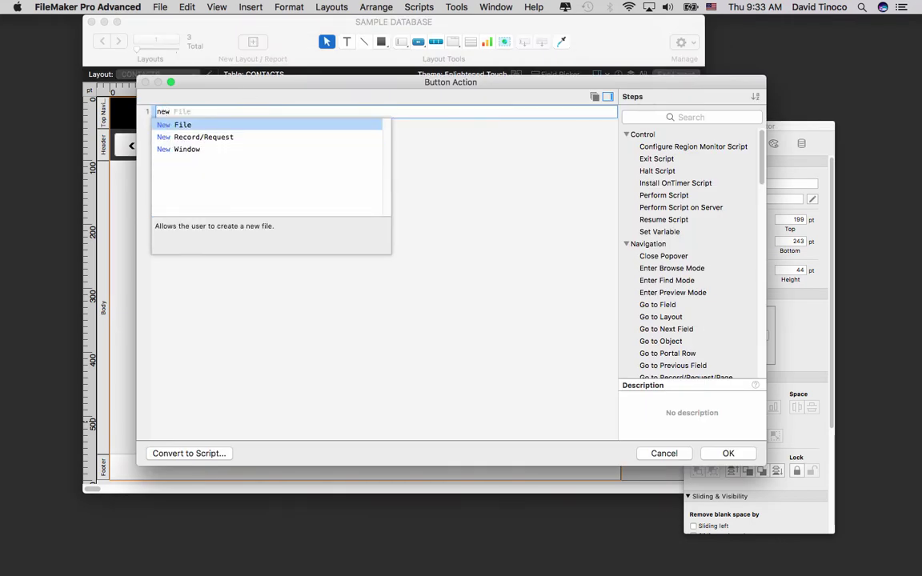
text( re)
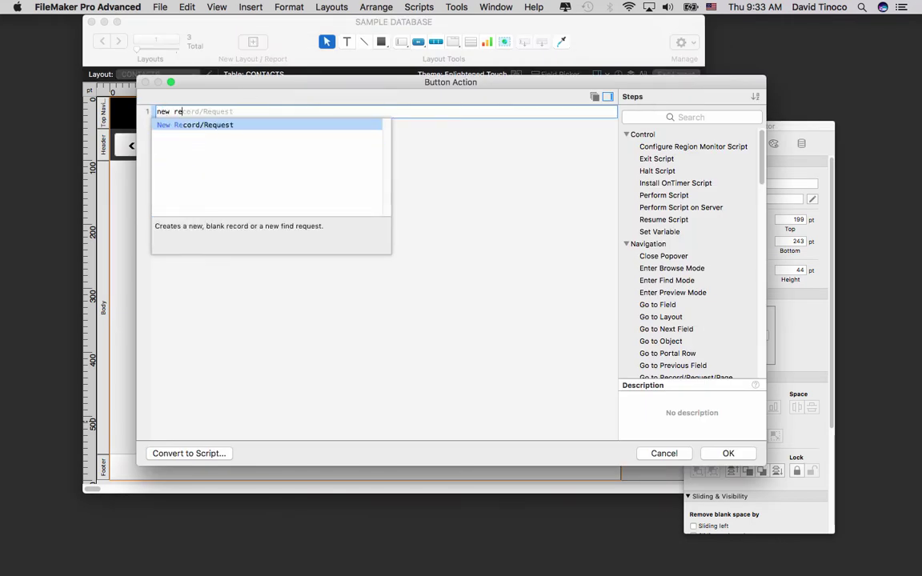
key(Return)
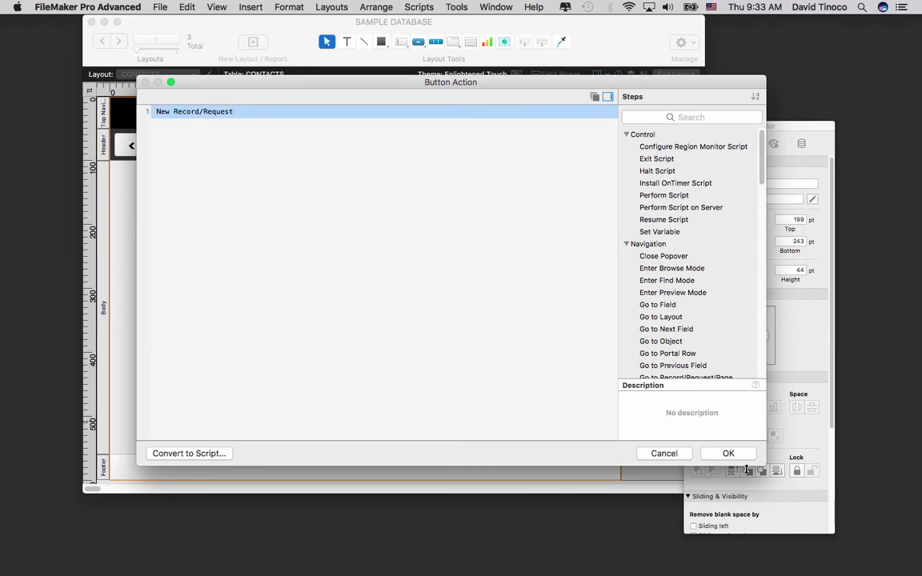
click(728, 454)
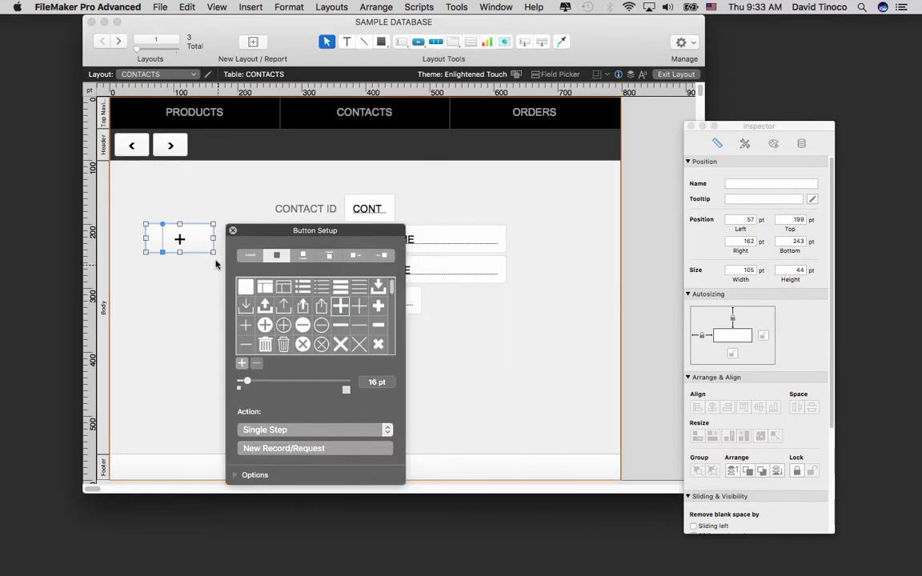
Step: Narrow the second plus button to 54 pt and replace its New Record/Request action with Delete Record/Request
drag(212, 238, 533, 144)
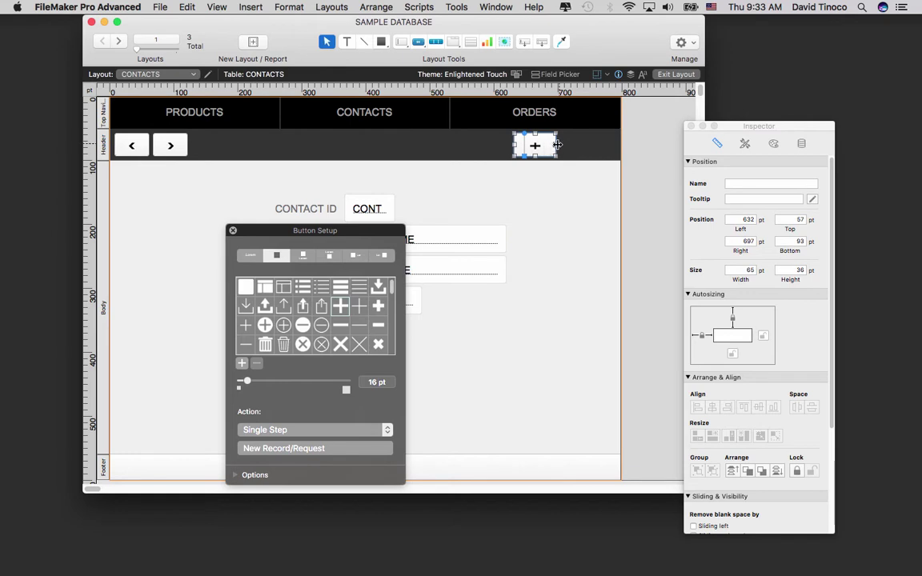
mouse_move(550, 147)
mouse_down()
mouse_move(532, 144)
mouse_move(568, 146)
mouse_up()
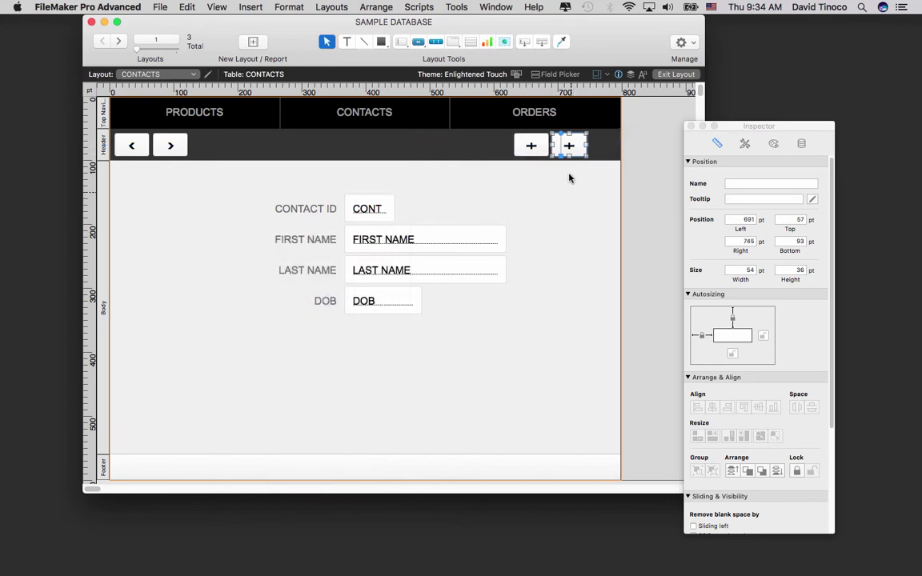
double_click(568, 147)
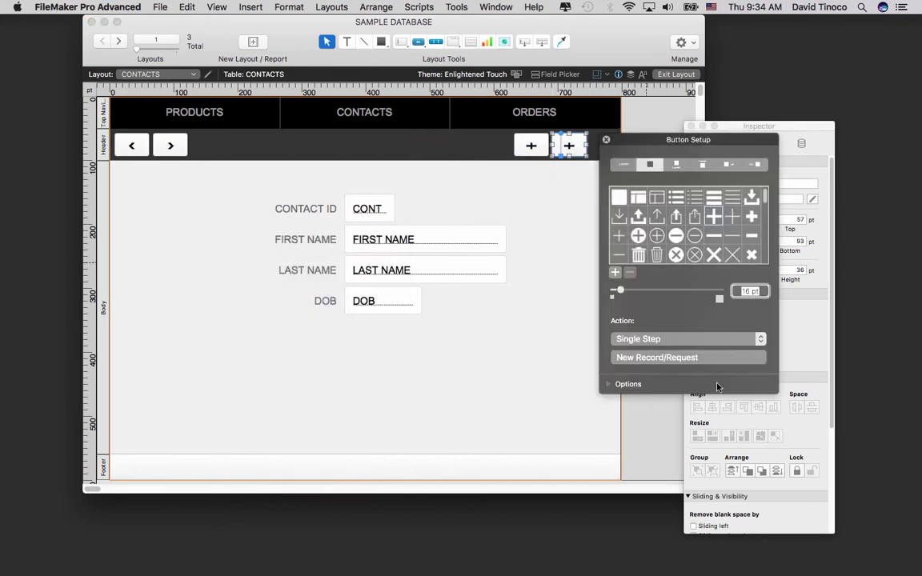
click(672, 358)
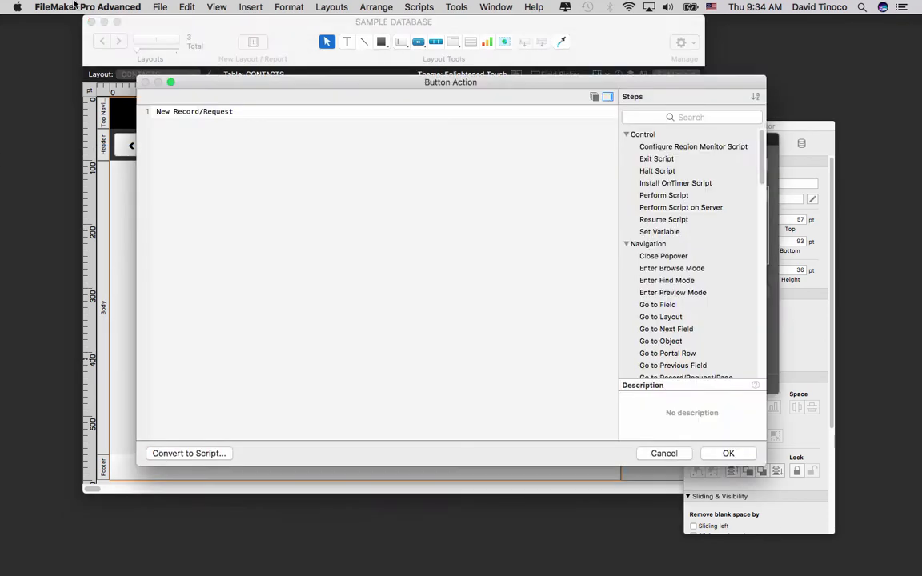
click(312, 110)
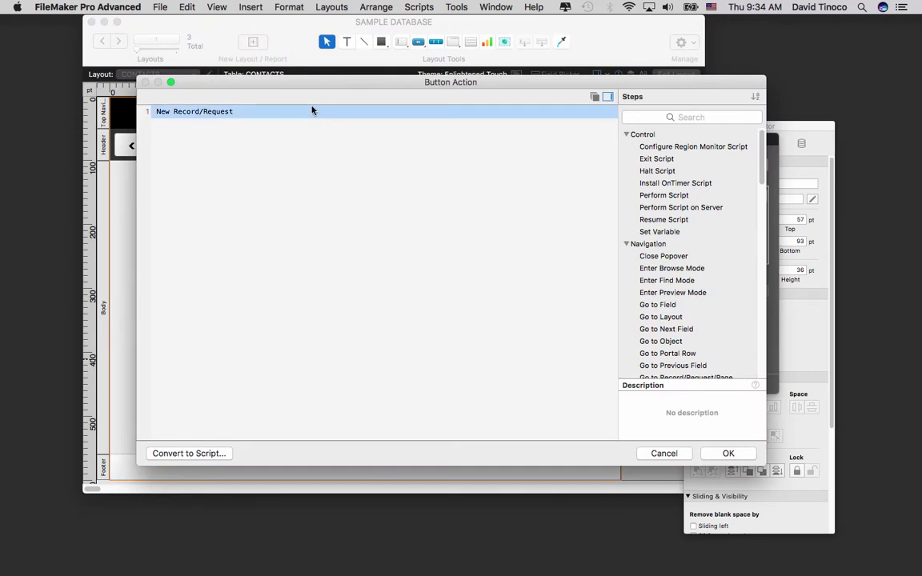
key(BackSpace)
click(312, 111)
text(dele)
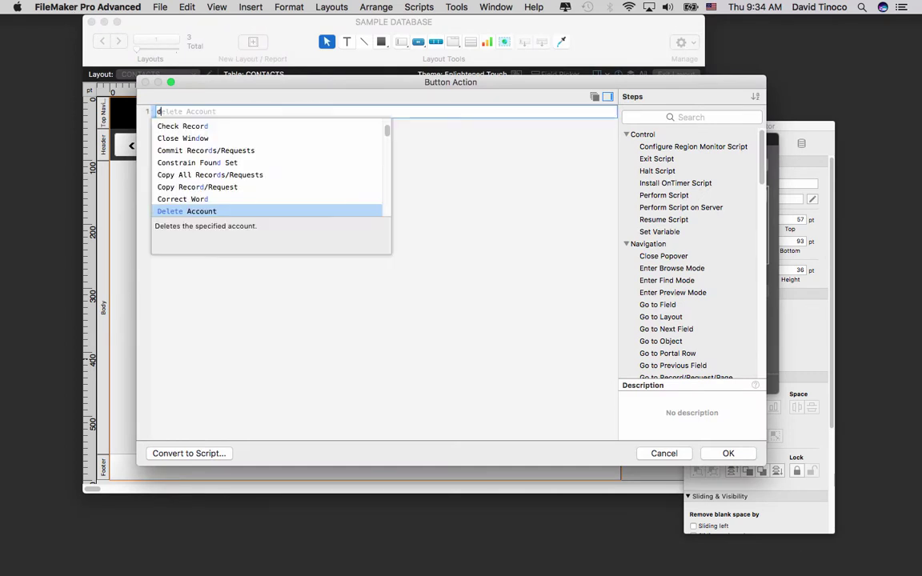
key(Down)
key(Down)
key(Down)
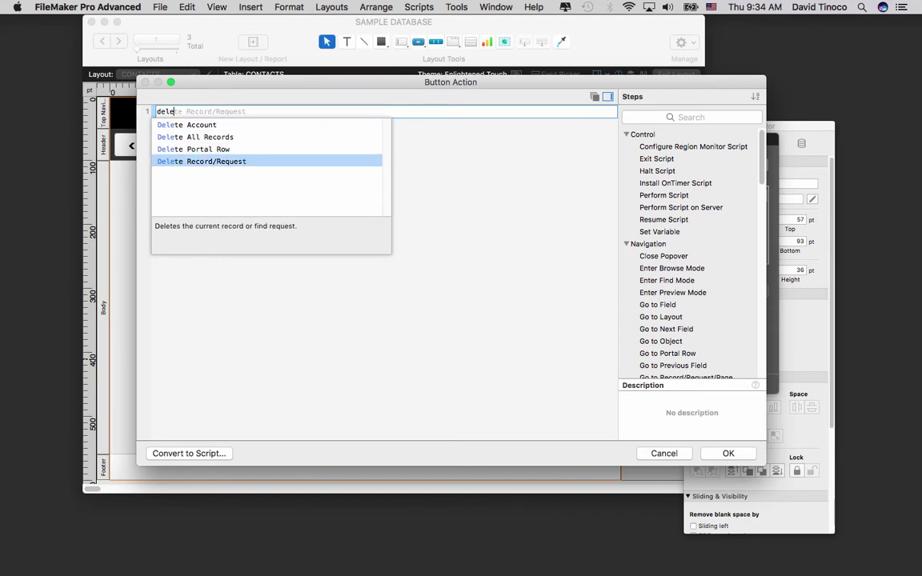
key(Return)
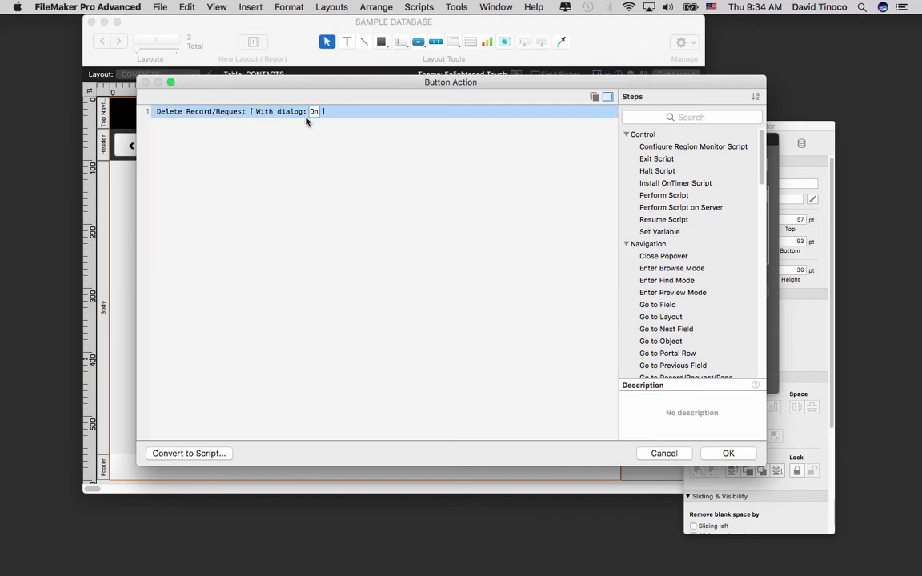
click(724, 454)
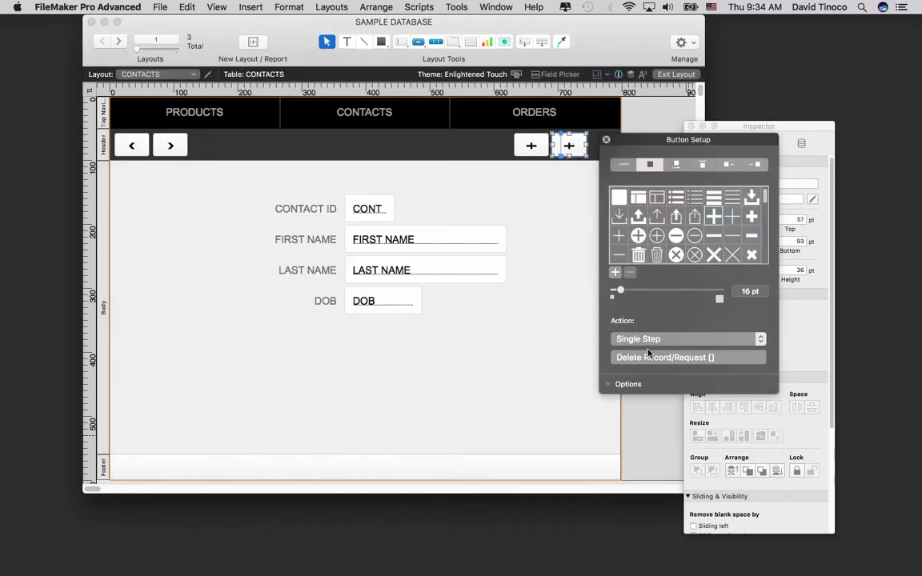
Step: Give the delete button a trash-can icon sized at 16 pt
click(638, 254)
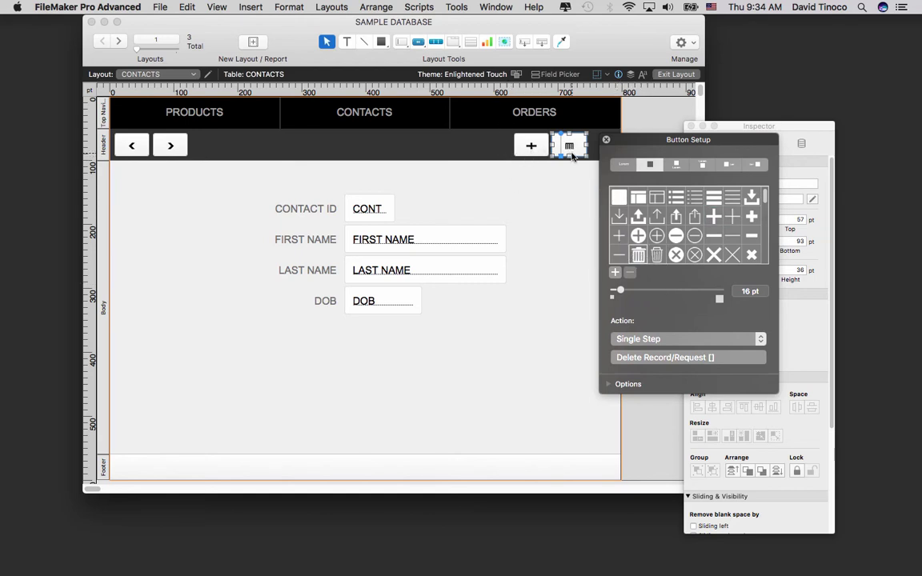
drag(704, 146, 233, 239)
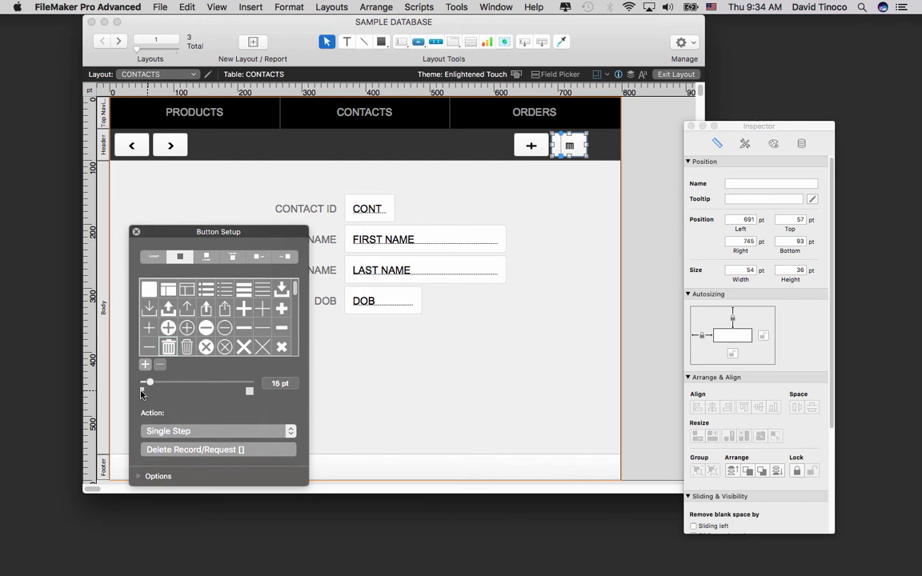
drag(140, 393, 141, 393)
click(250, 391)
click(249, 391)
Step: Set top and bottom padding to 3 on the trash, +, > and < header buttons
click(773, 145)
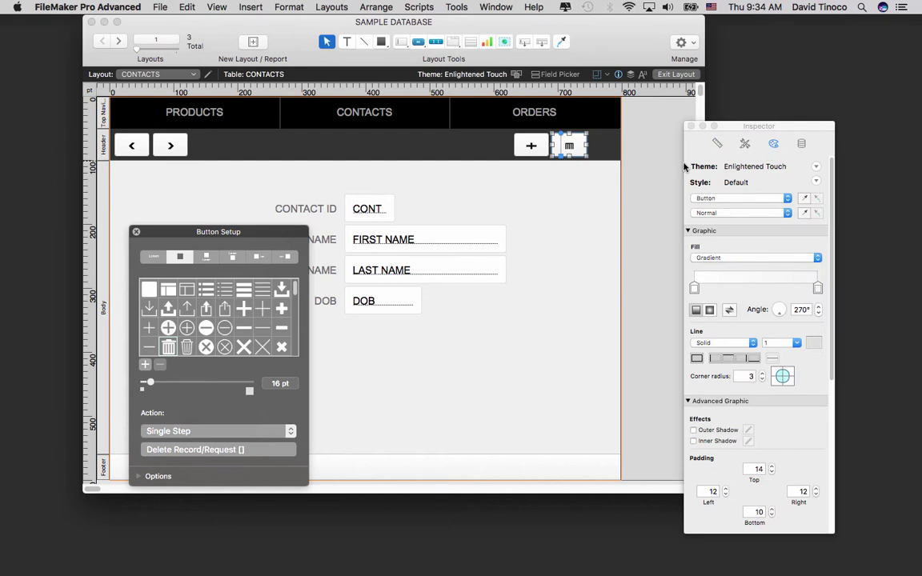
shift+click(532, 147)
shift+click(168, 144)
shift+click(131, 144)
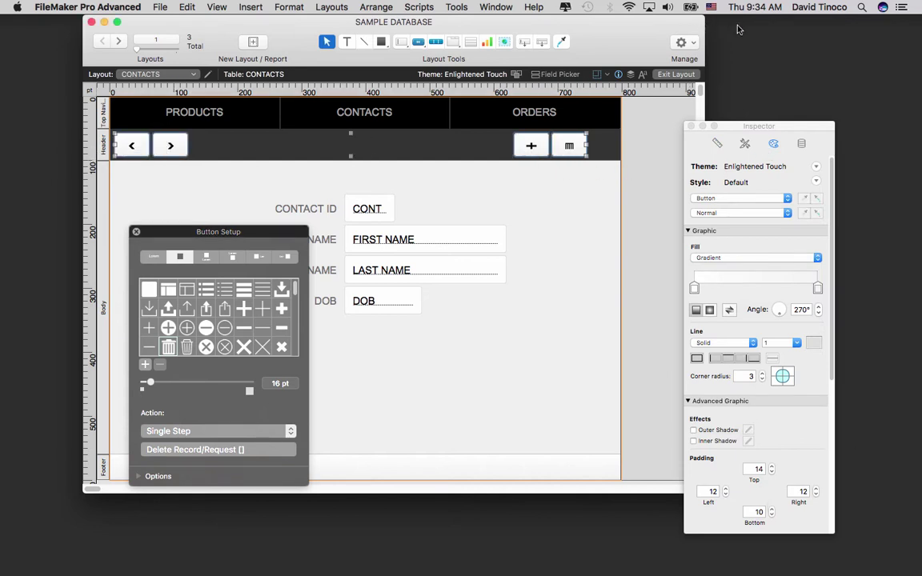
scroll(765, 324, down, 5)
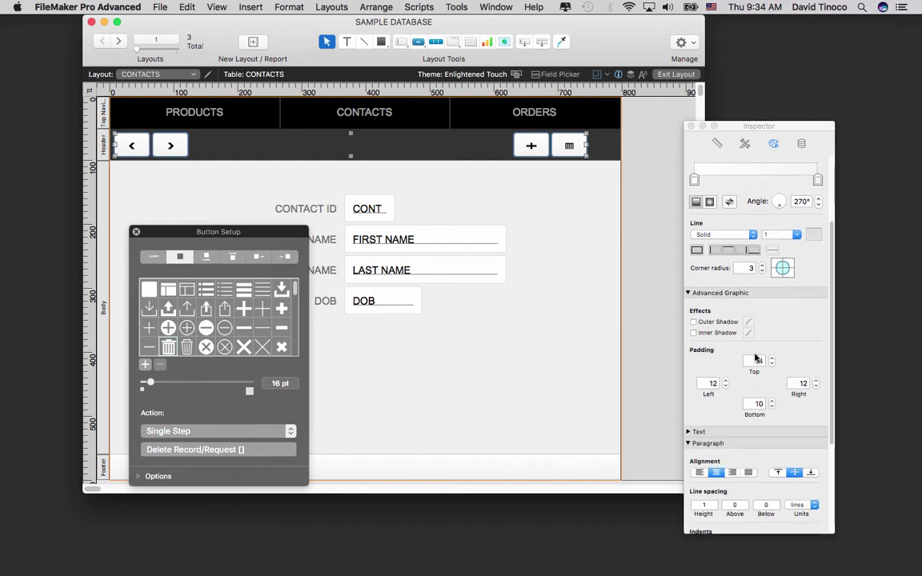
click(752, 362)
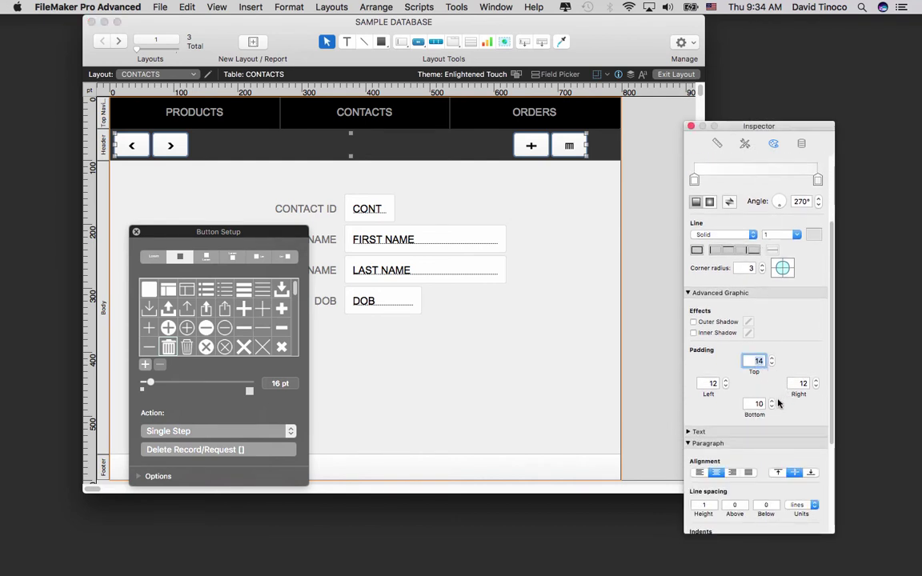
text(3)
key(Tab)
text(3)
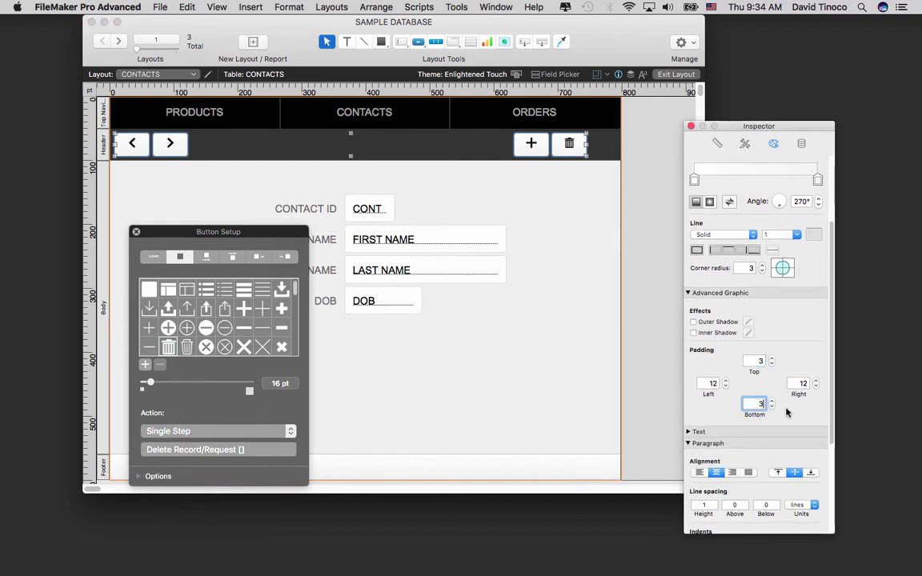
key(Return)
Step: Move the + and trash buttons right to the header's end, level with the chevrons
click(588, 223)
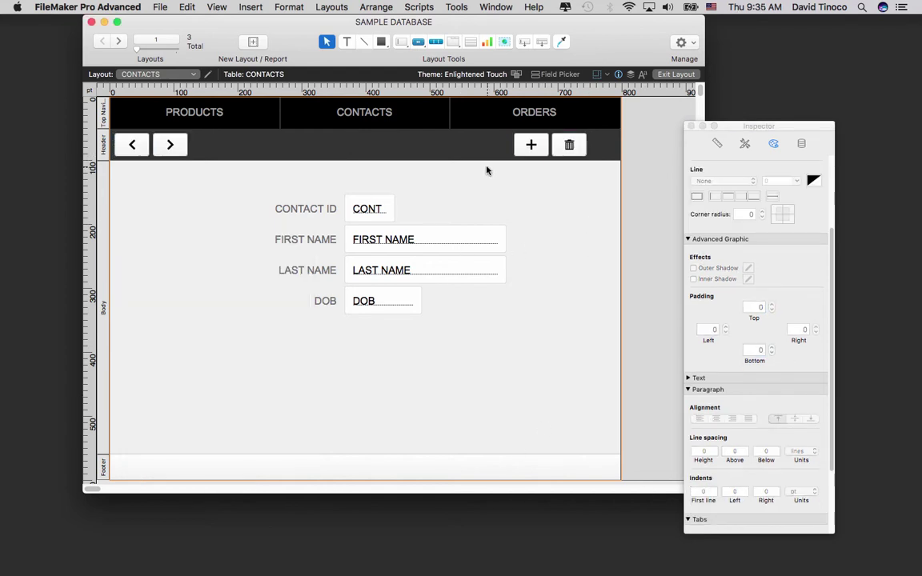
click(565, 153)
shift+click(531, 146)
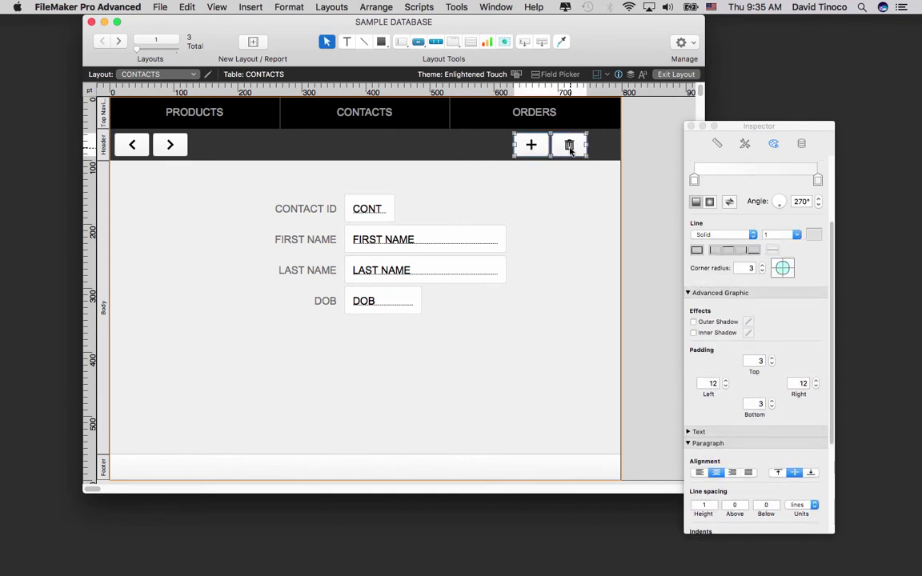
drag(566, 145, 594, 149)
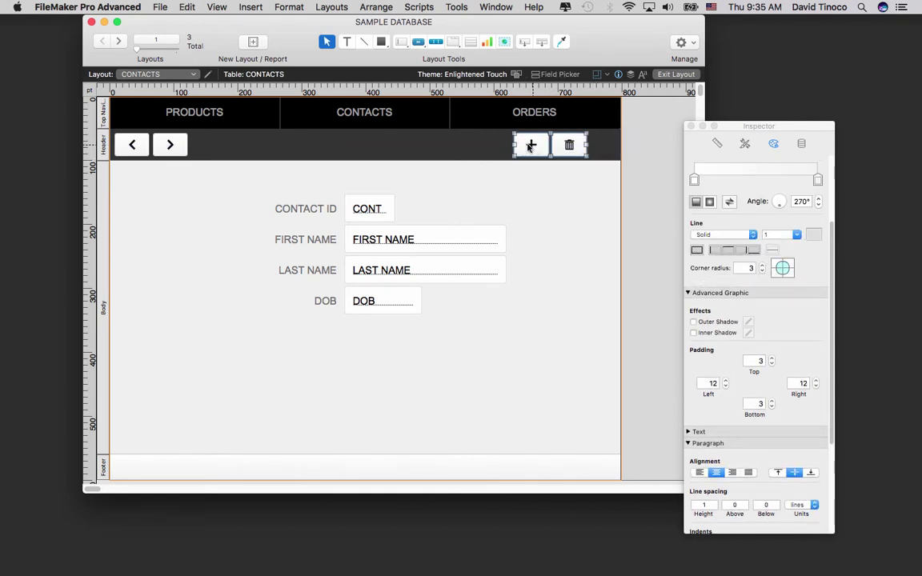
drag(531, 145, 570, 146)
key(Right)
key(Right)
key(Right)
key(Right)
key(Right)
key(Right)
key(Right)
key(Right)
key(Right)
key(Right)
key(Right)
key(Right)
key(Right)
key(Right)
key(Right)
key(Right)
key(Right)
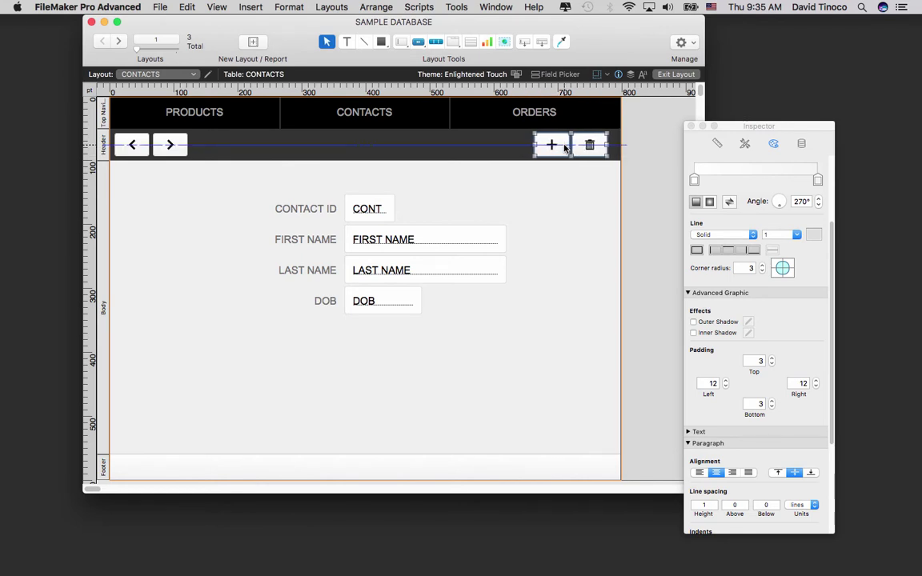
key(Right)
key(Right)
key(Right)
key(Right)
key(Right)
key(Right)
key(Right)
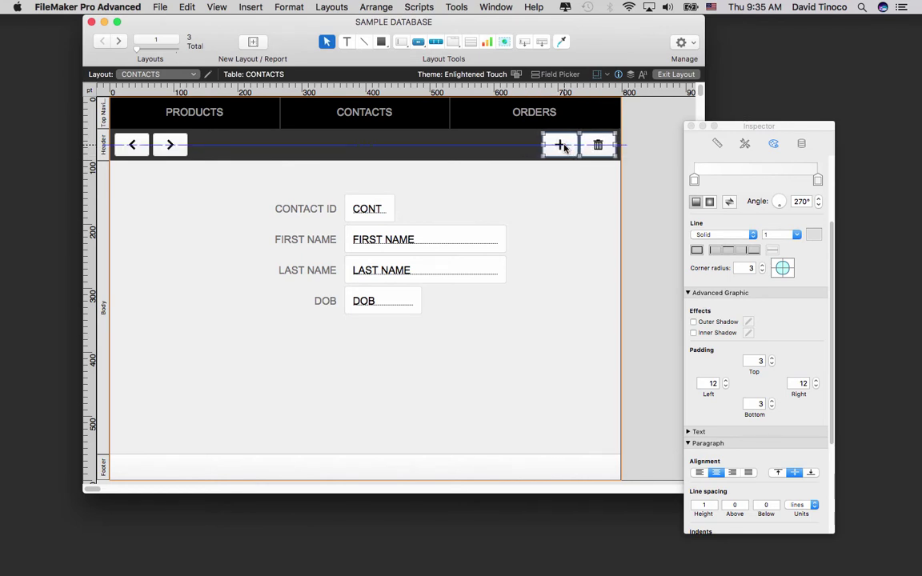
click(471, 196)
Step: In Browse mode, test the <, > and trash buttons, cancelling the deletion
click(217, 7)
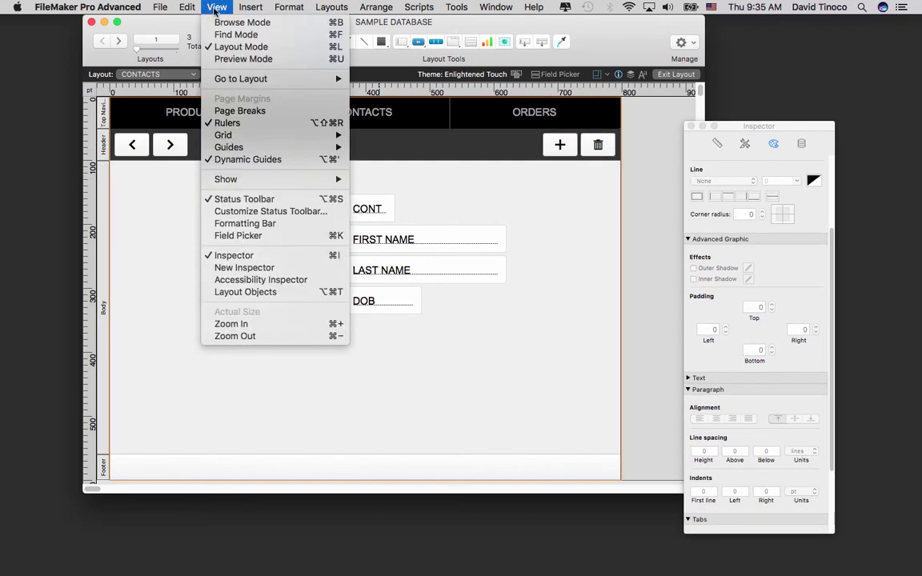
click(228, 25)
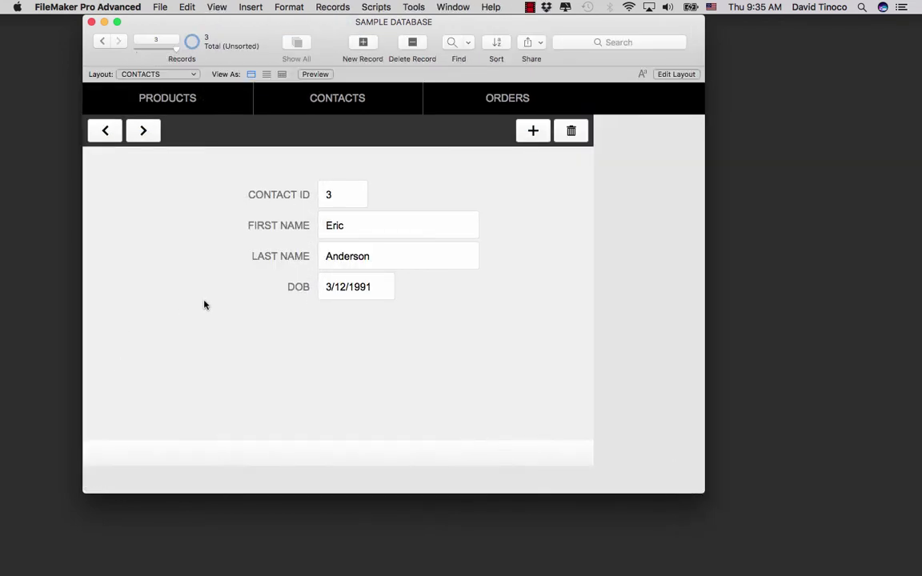
click(104, 133)
click(103, 133)
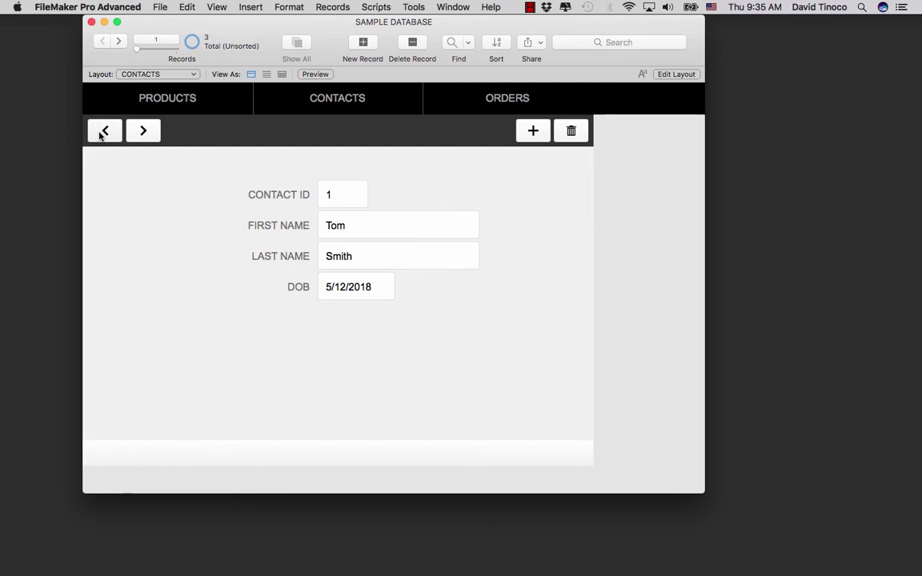
click(141, 134)
click(140, 134)
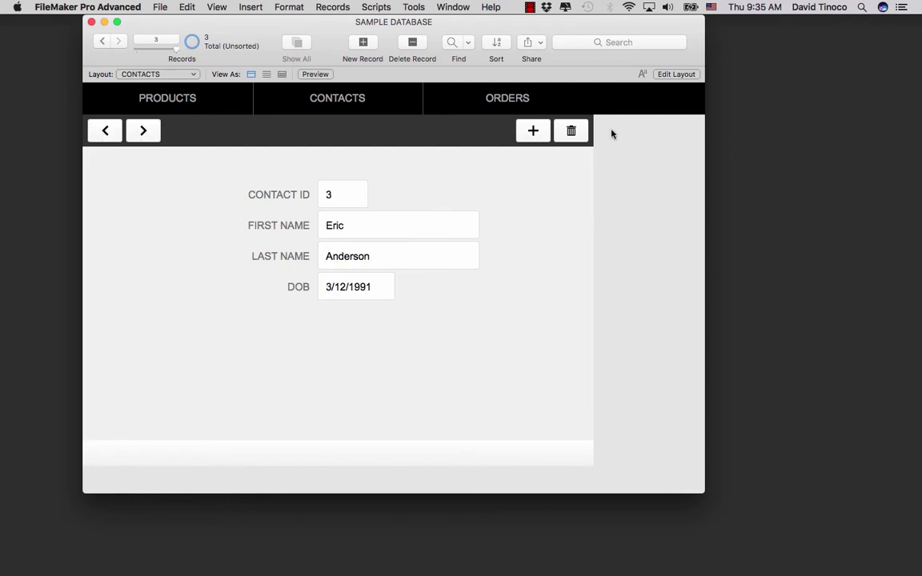
click(568, 131)
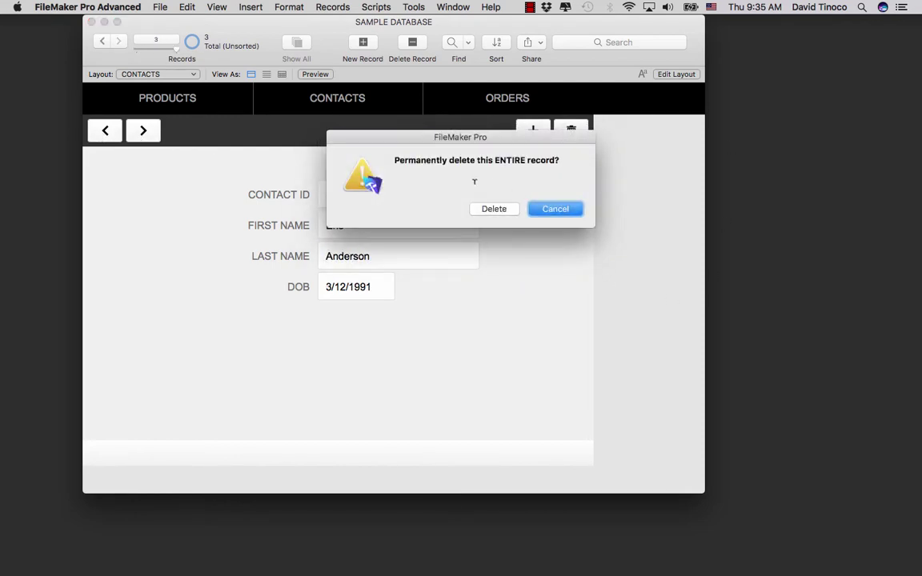
click(545, 211)
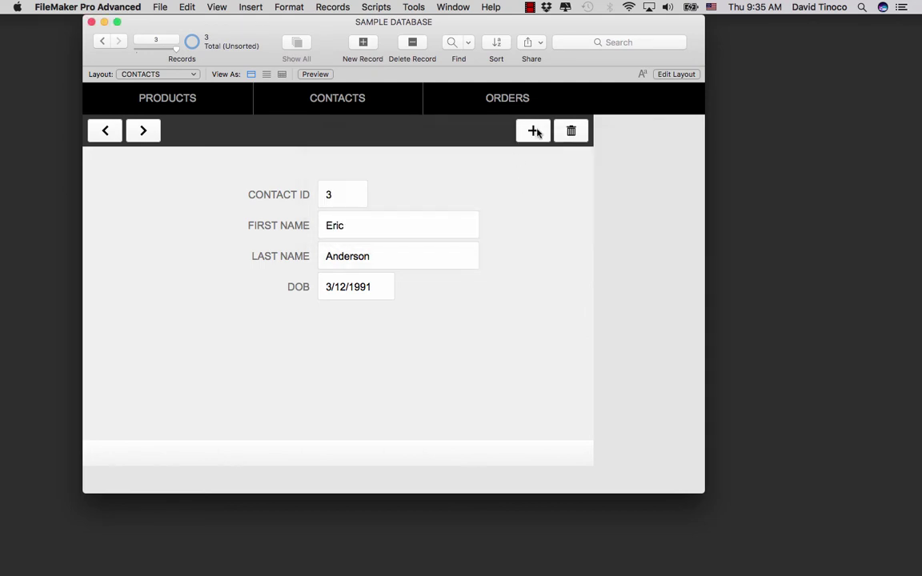
Step: Add a fourth contact with first name, last name and date of birth filled in
click(534, 132)
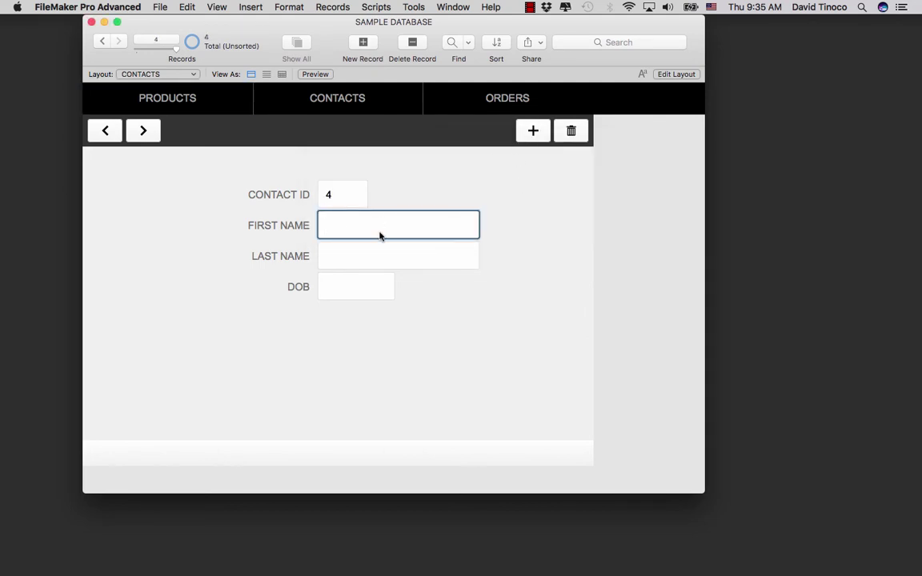
key(Tab)
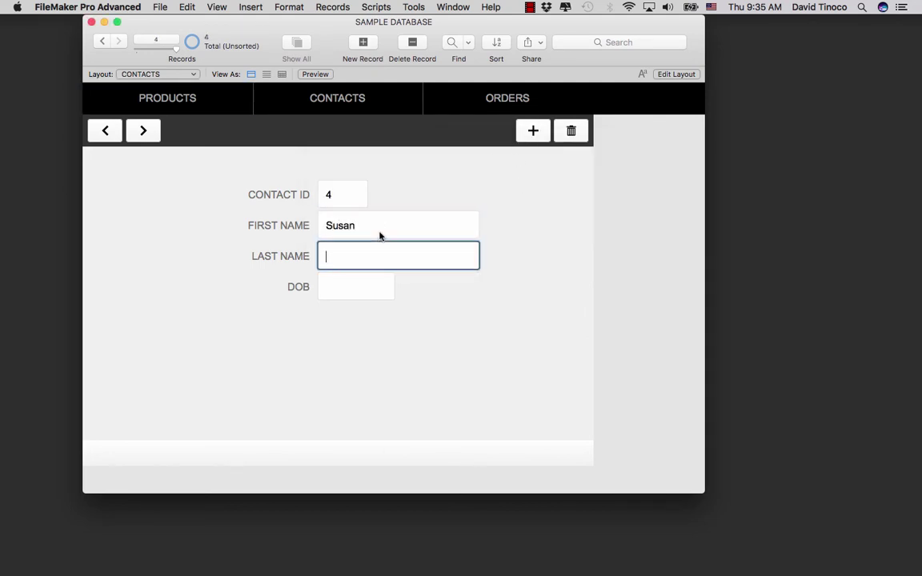
text(Henderson)
click(383, 296)
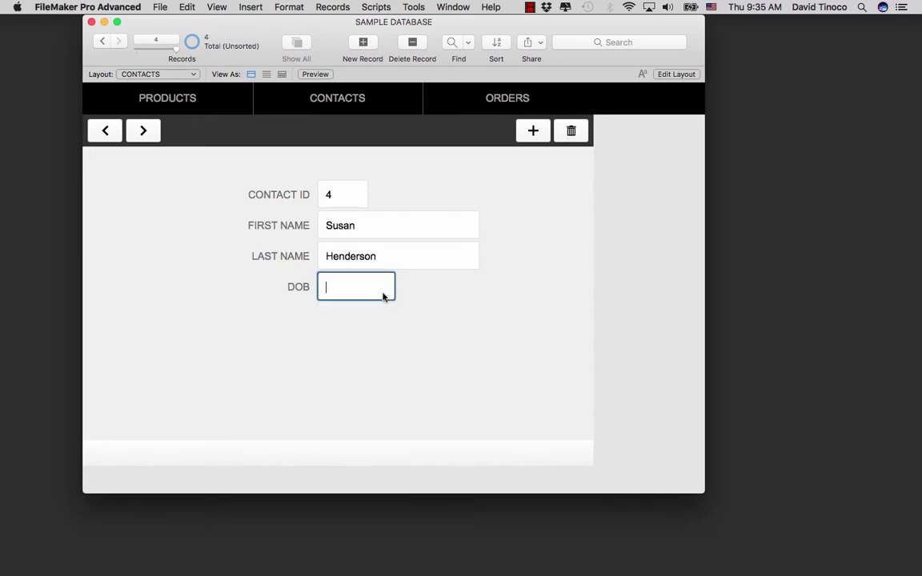
text(4/27/1953)
click(488, 312)
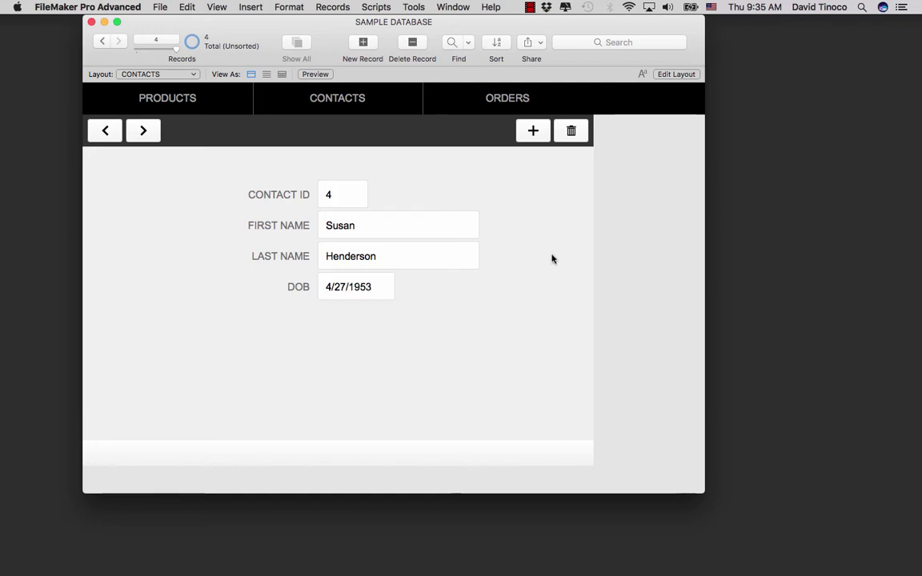
click(105, 132)
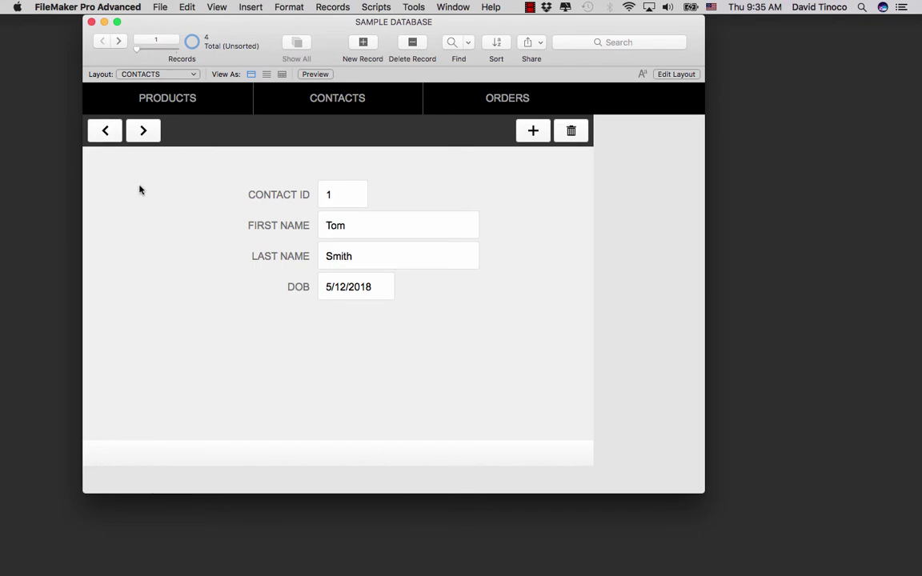
Step: Switch between Layout and Browse modes and check the ORDERS and CONTACTS tabs
click(214, 6)
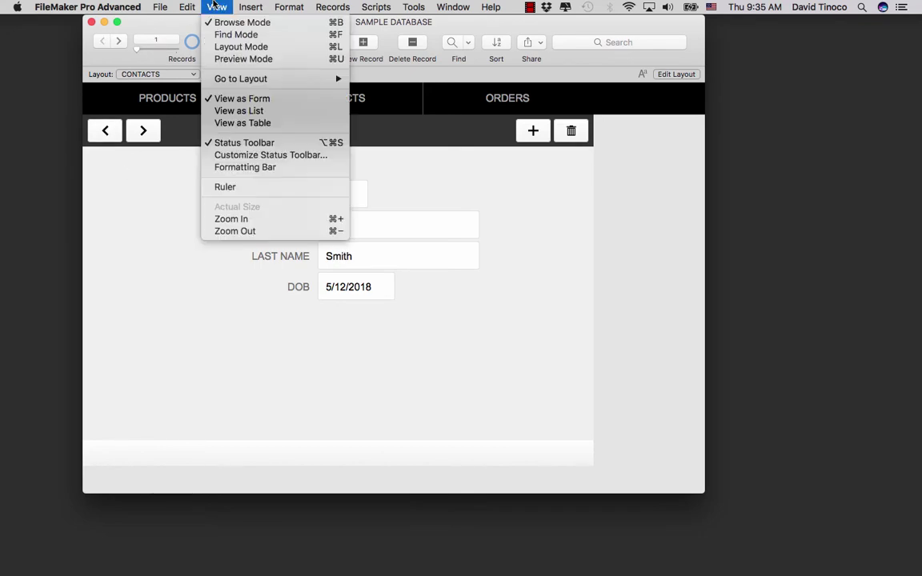
click(237, 46)
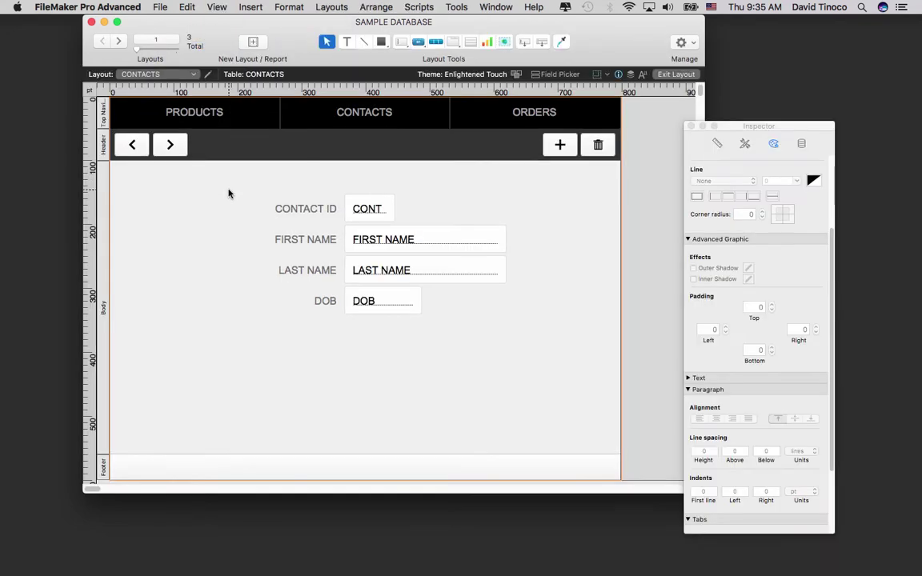
key(super+b)
click(500, 102)
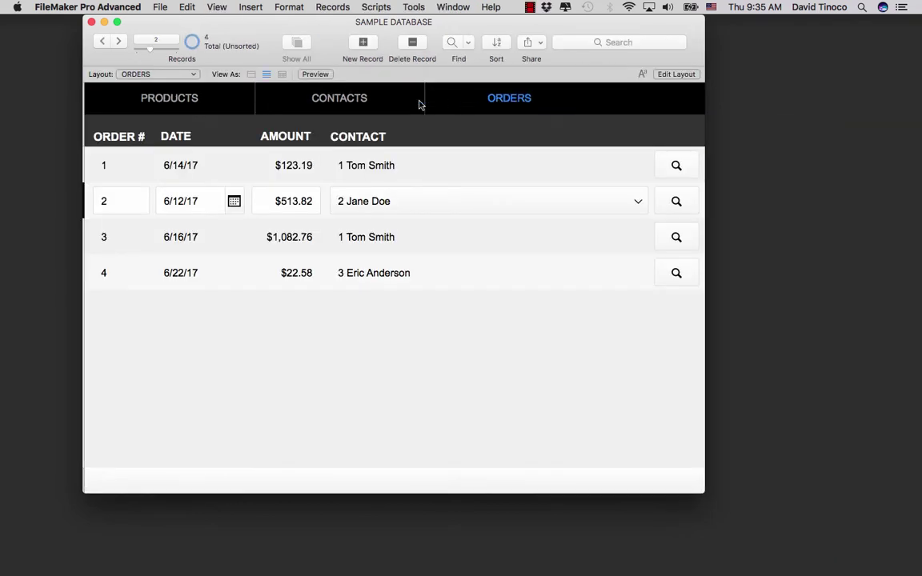
click(320, 100)
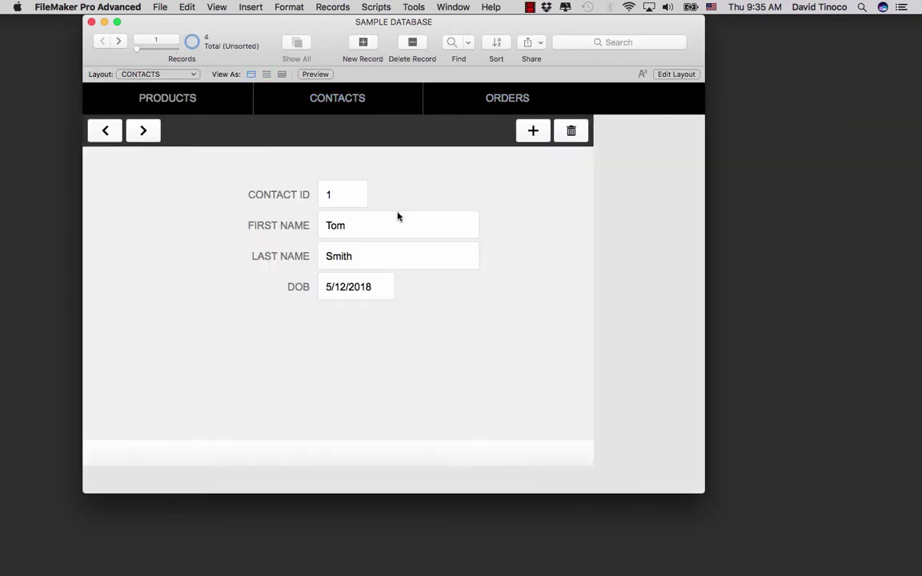
Step: In Layout mode, copy the CONTACTS header's <, >, + and trash buttons
key(super+l)
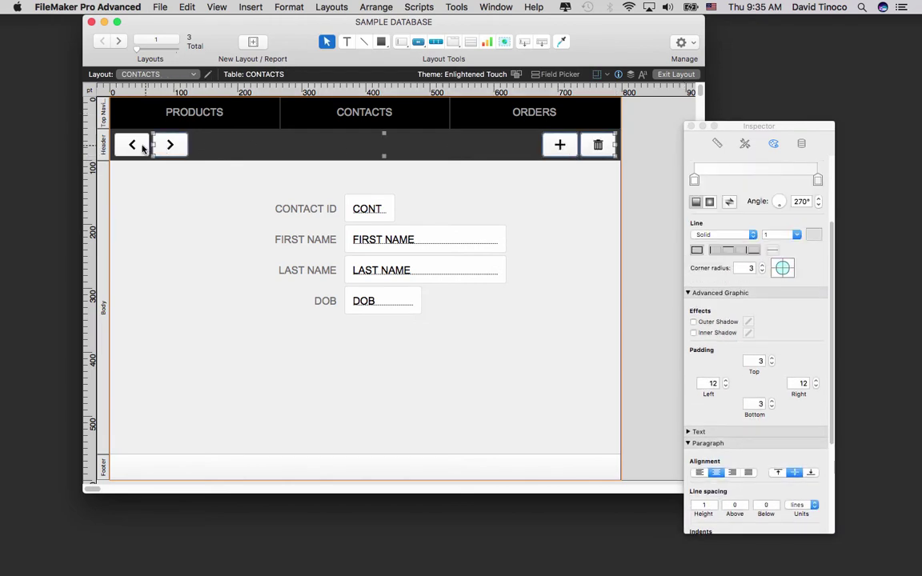
click(134, 144)
click(184, 7)
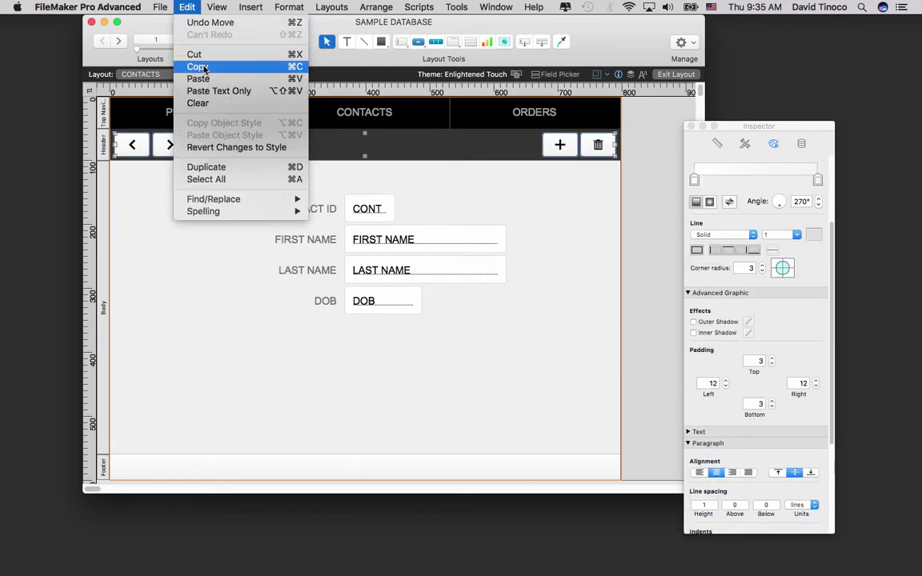
click(118, 41)
Step: On the ORDERS layout, nudge the four header labels up slightly
click(118, 41)
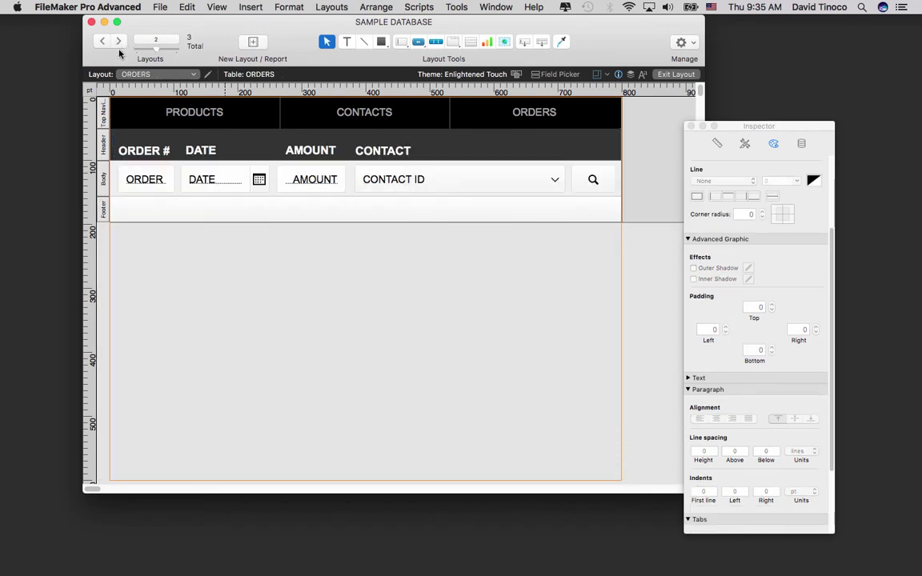
drag(410, 158, 112, 140)
key(Up)
key(Up)
key(Up)
key(Up)
key(Up)
key(Up)
key(Up)
key(Up)
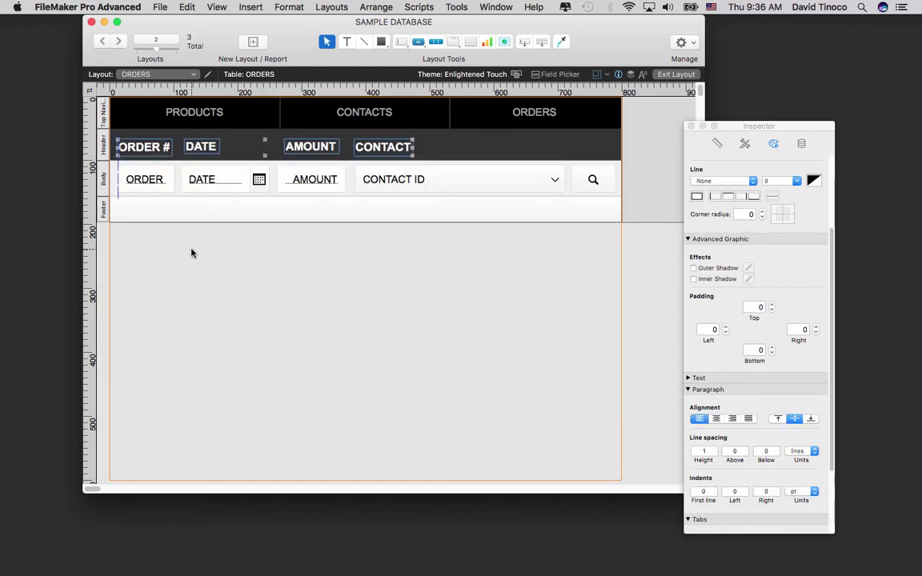
click(461, 324)
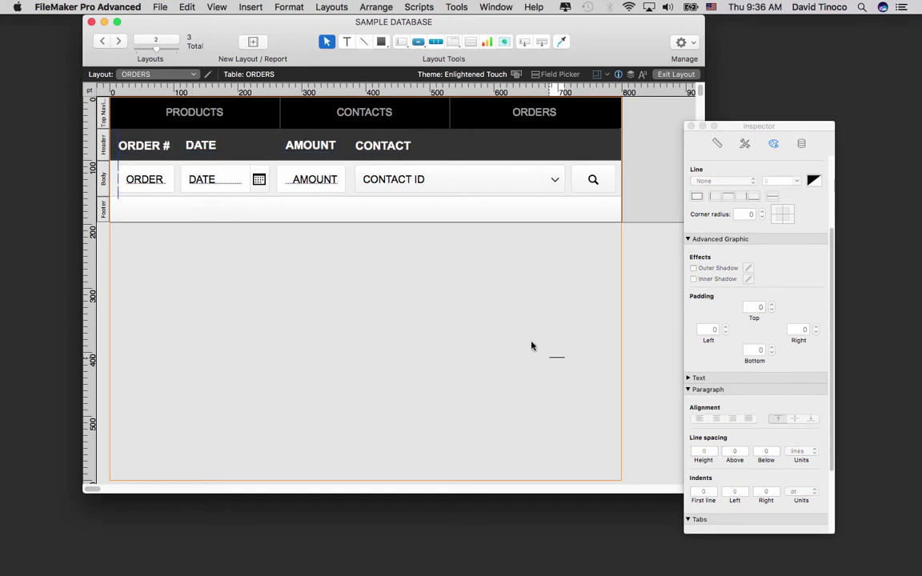
Step: Paste the button bar and group <, >, + and trash at the header's right end
key(super+v)
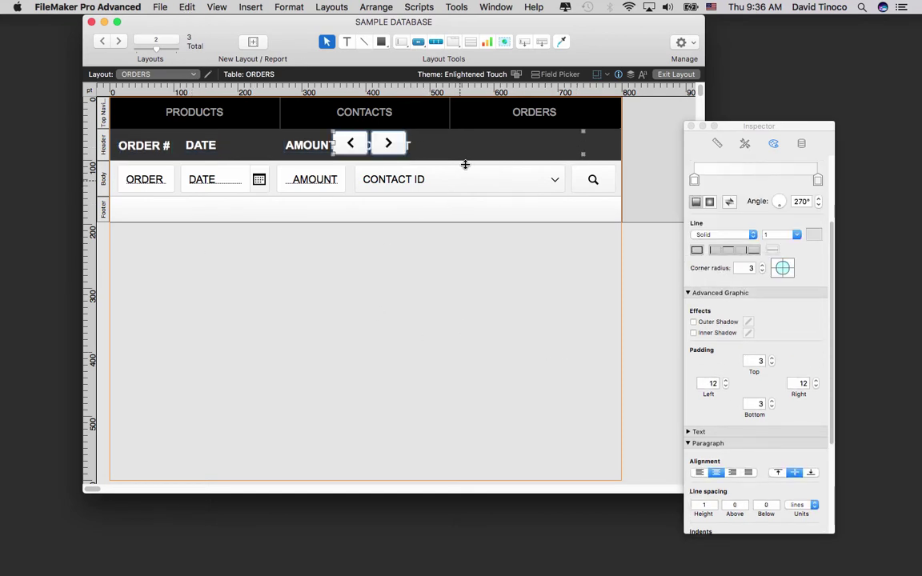
drag(346, 145, 88, 140)
key(Right)
key(Right)
key(Right)
key(Right)
key(Right)
key(Right)
key(Right)
key(Right)
key(Right)
key(Right)
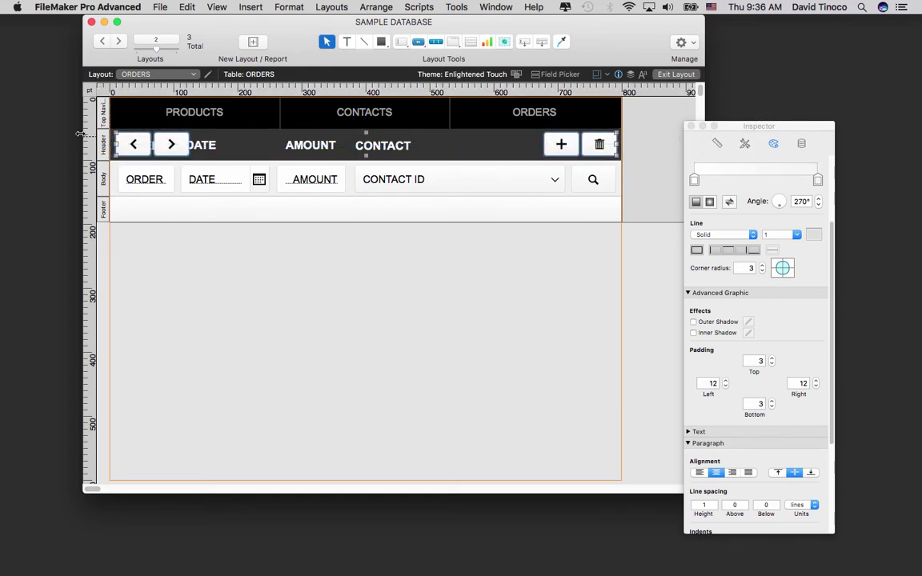
click(185, 206)
click(168, 144)
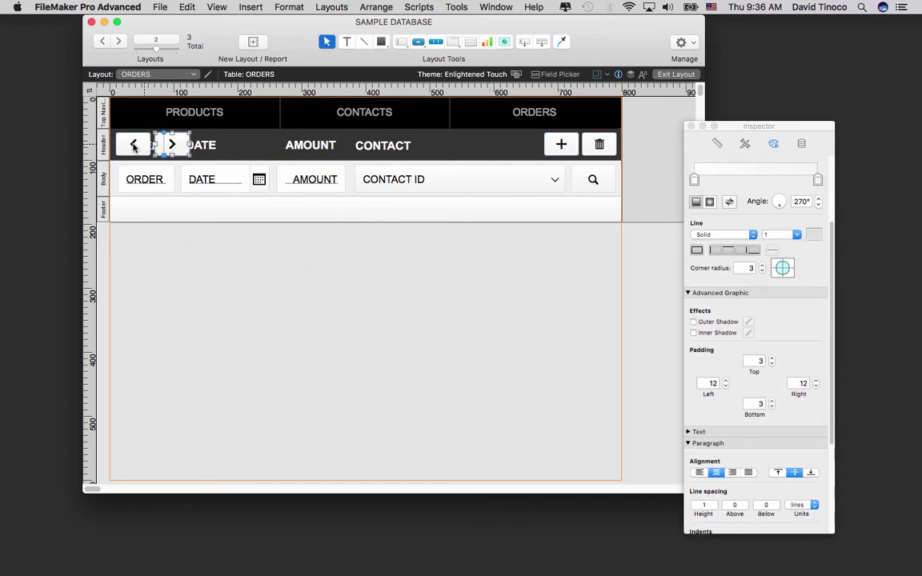
shift+click(133, 147)
drag(133, 147, 484, 144)
click(496, 323)
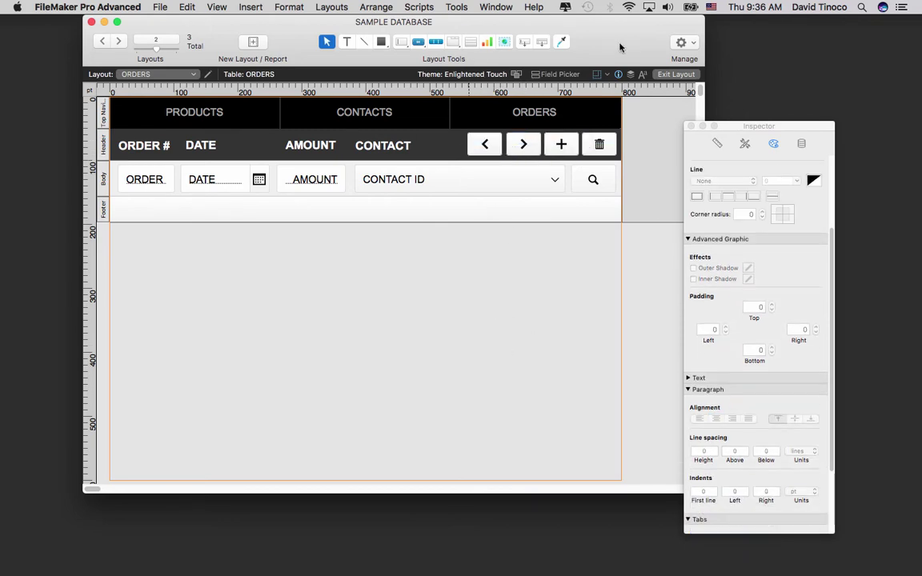
drag(639, 156, 463, 129)
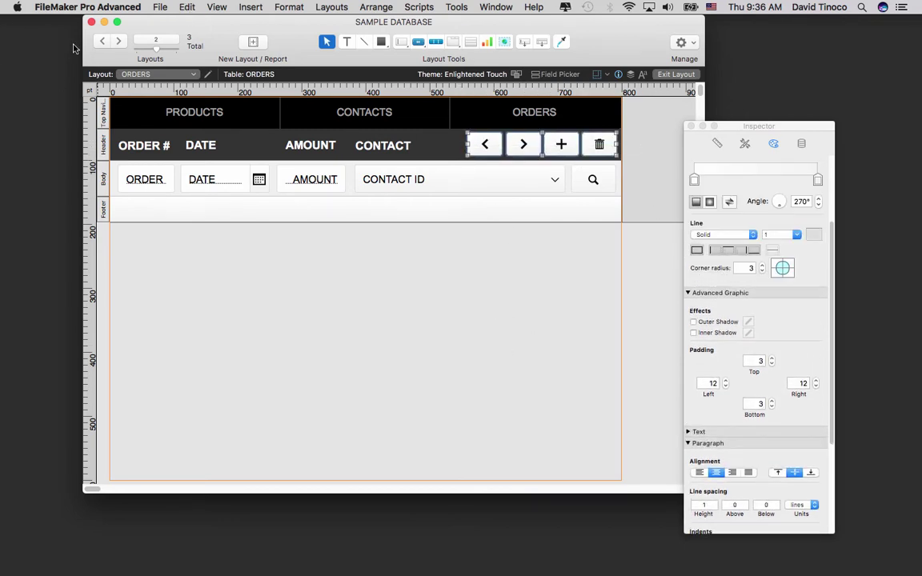
Step: Paste the four header buttons at the right end of the PRODUCTS header
click(119, 43)
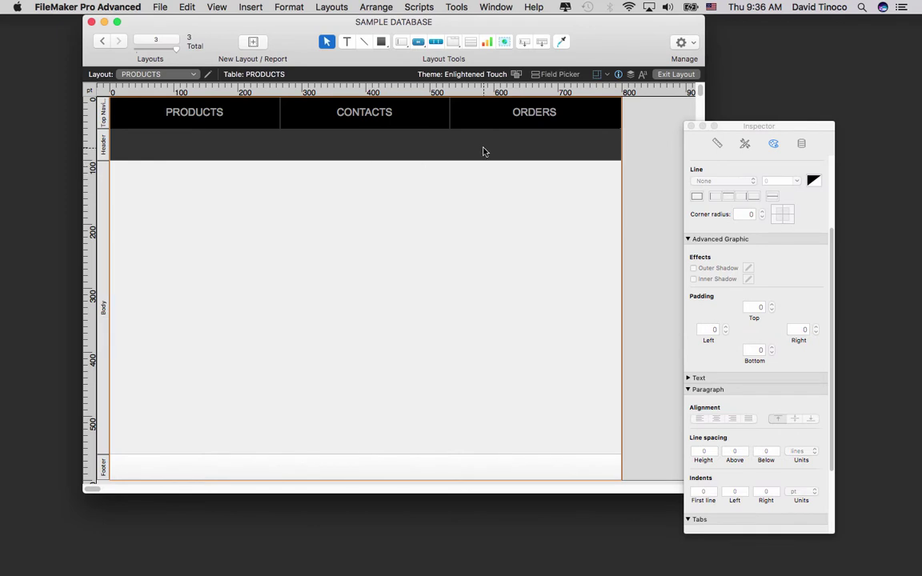
key(super+v)
drag(500, 148, 561, 152)
click(512, 237)
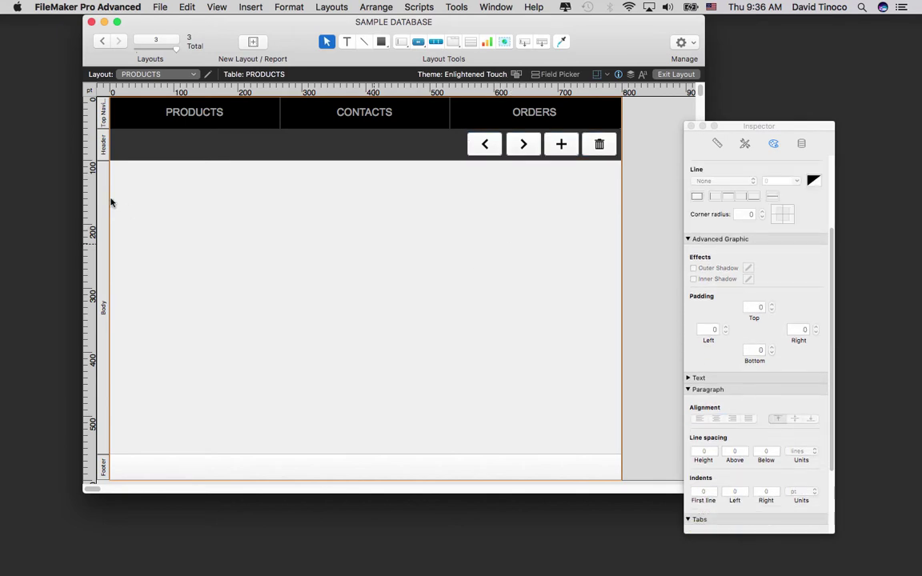
Step: Copy the ORDERS header labels and body fields into PRODUCTS and align them at the top
click(104, 41)
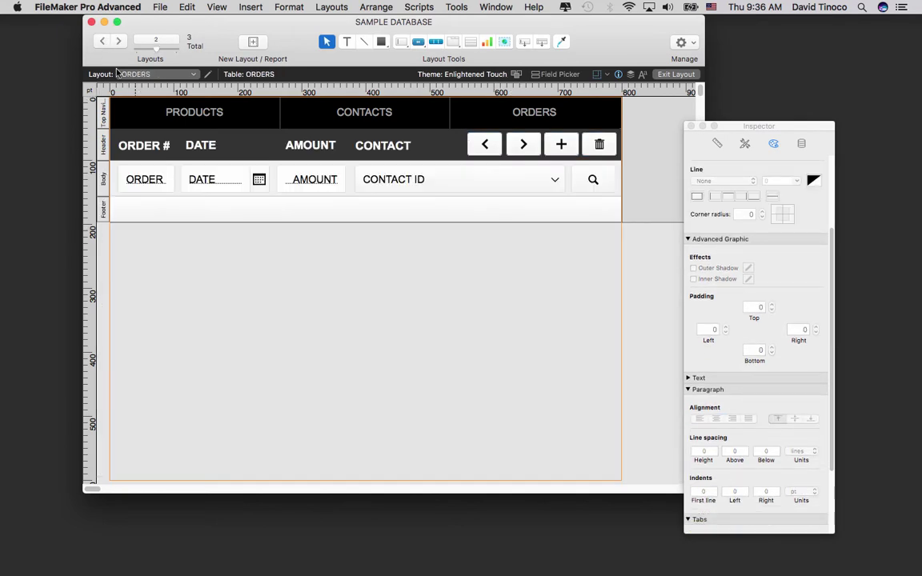
drag(641, 217, 84, 185)
drag(421, 153, 100, 124)
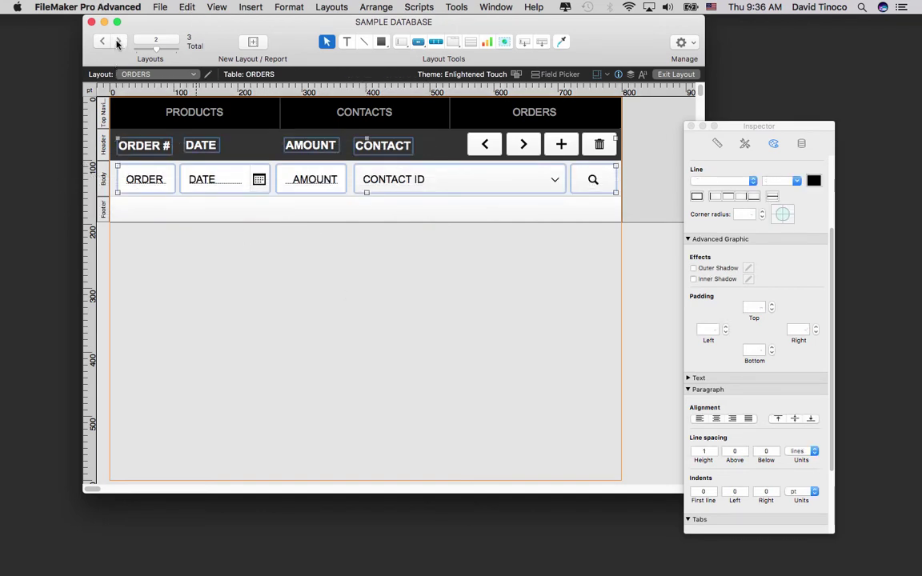
click(117, 42)
key(super+v)
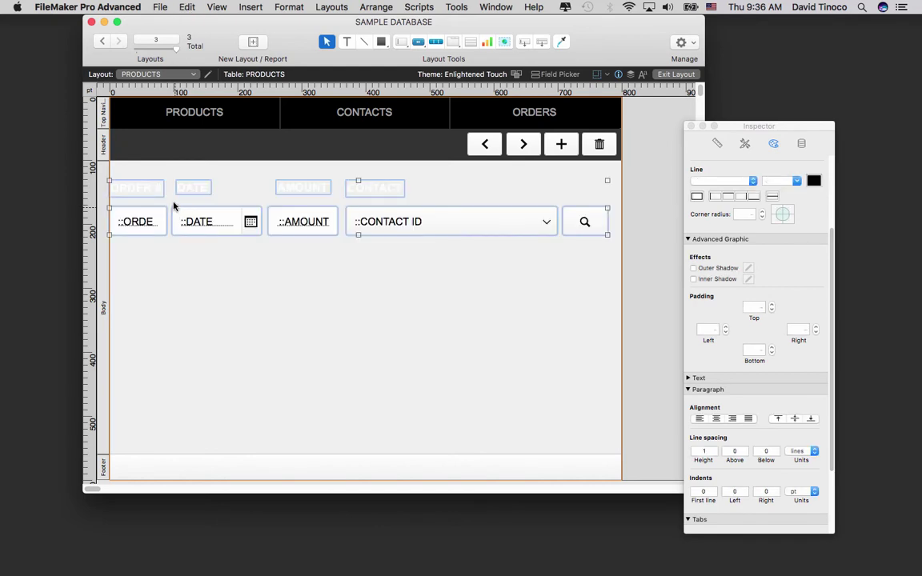
drag(140, 227, 145, 183)
key(Down)
key(Down)
key(Down)
key(Down)
key(Down)
key(Down)
key(Down)
key(Down)
key(Down)
key(Down)
key(Down)
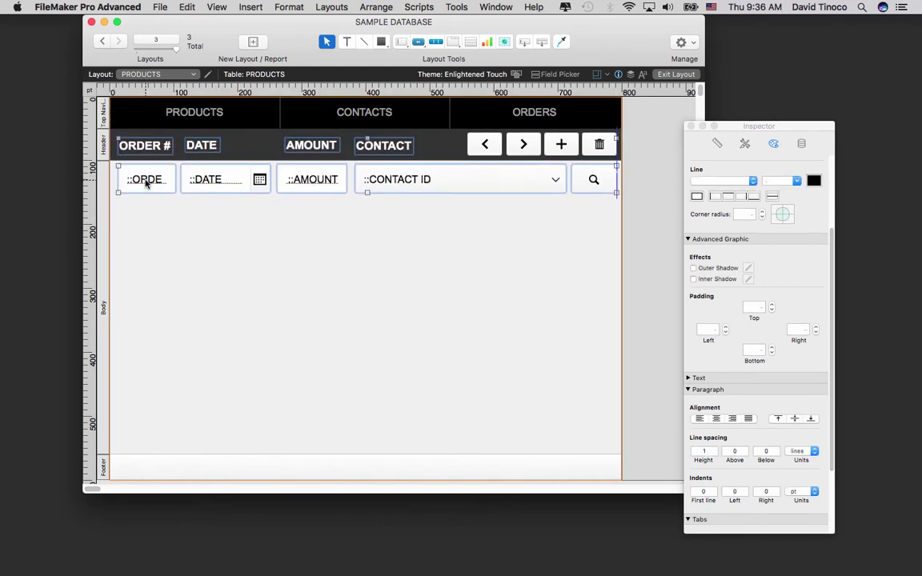
key(Up)
key(Up)
key(Left)
key(Left)
key(Left)
key(Left)
key(Left)
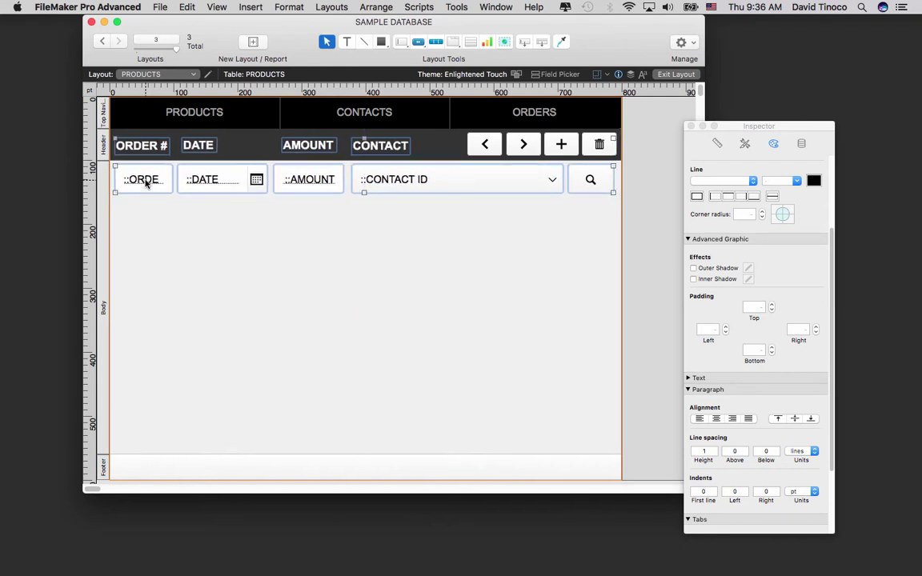
Step: Rename the first column label from ORDER # to ID #
click(334, 320)
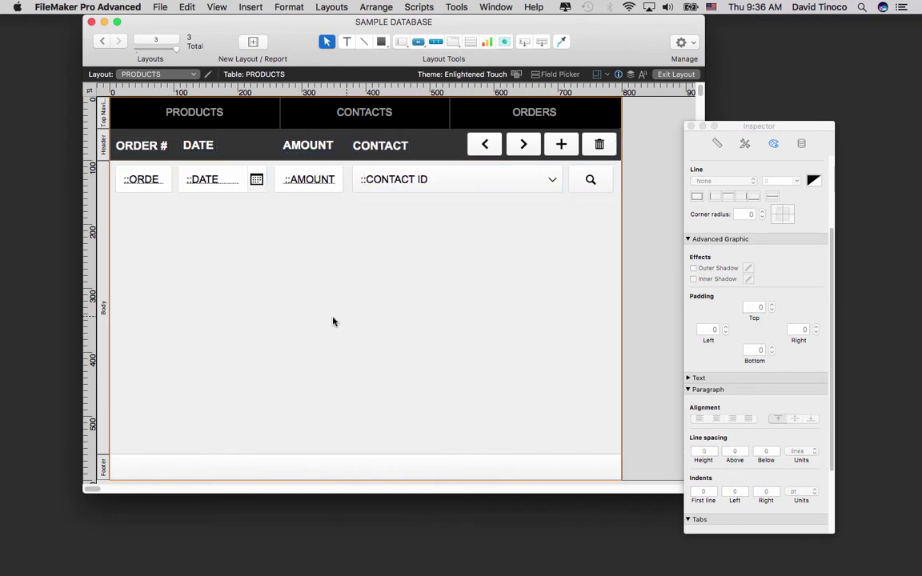
double_click(140, 145)
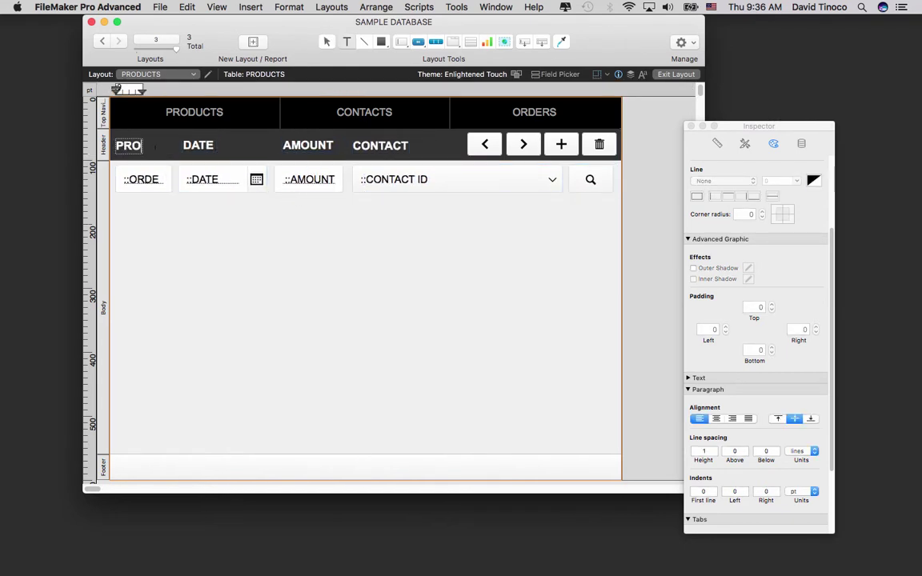
text(DUCT)
double_click(155, 145)
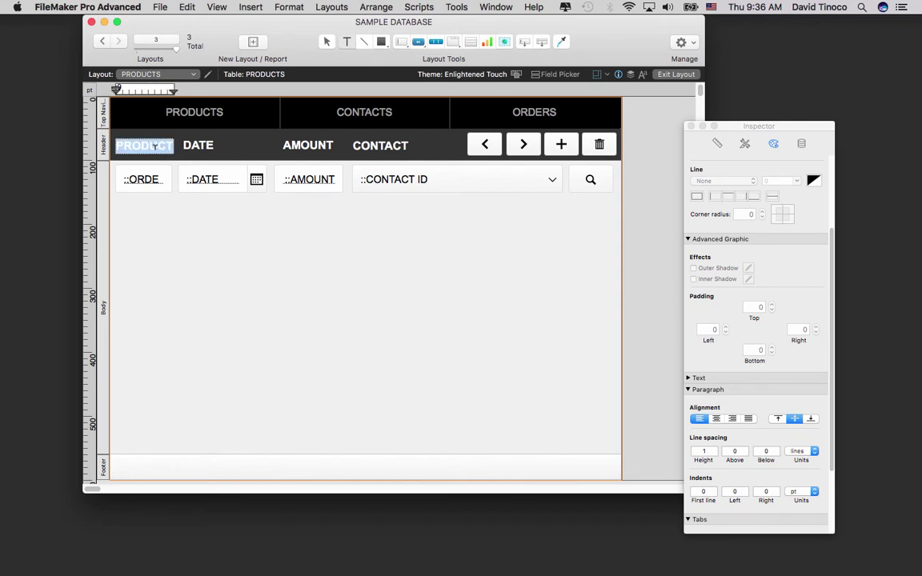
text(ID #)
key(Escape)
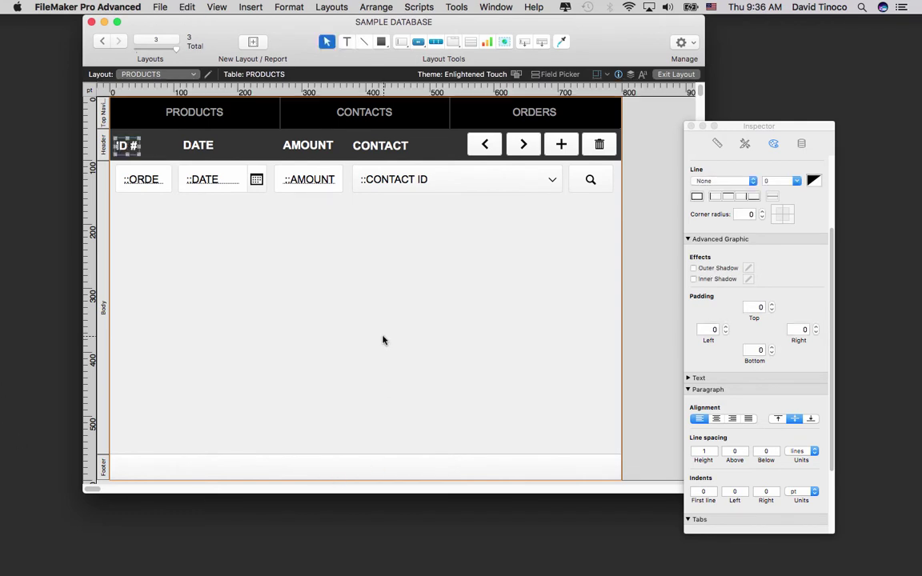
key(Right)
key(Right)
key(Right)
key(Right)
key(Right)
key(Right)
key(Right)
key(Right)
key(Right)
key(Right)
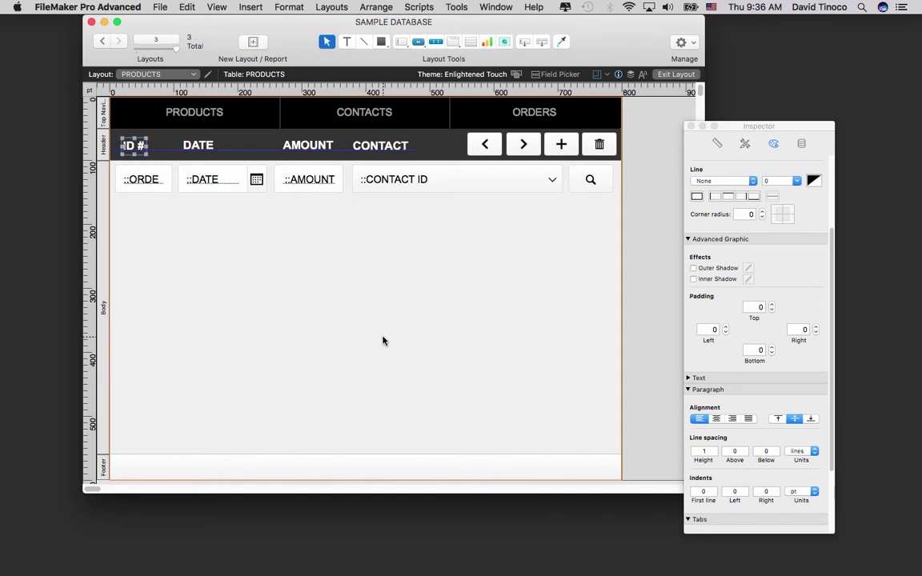
click(382, 341)
Step: Set the ::DATE field's control style to a plain Edit Box with no calendar
click(240, 188)
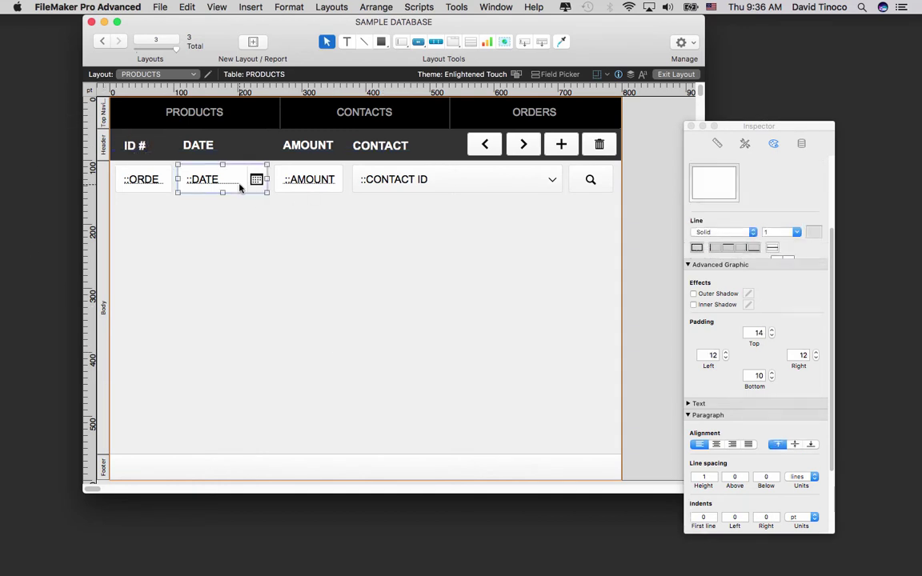
click(802, 144)
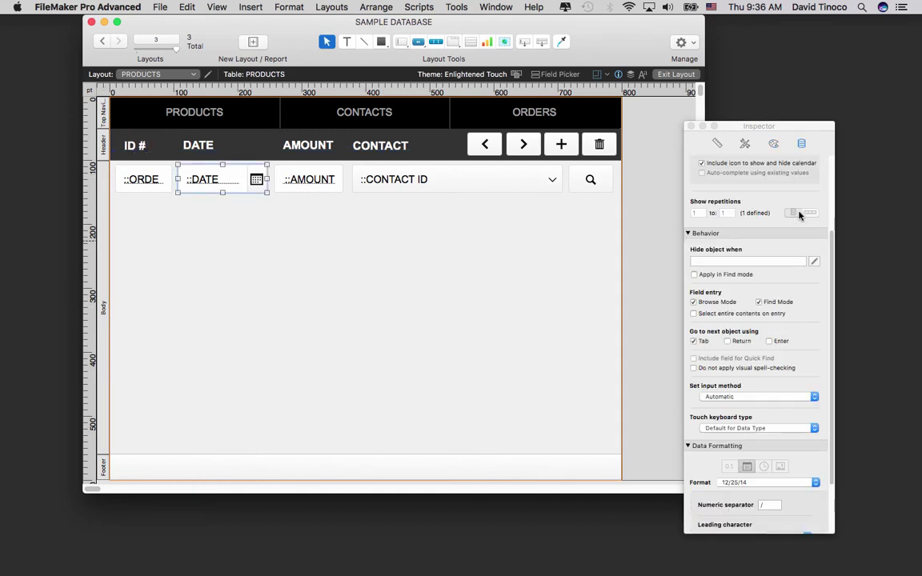
drag(753, 126, 501, 100)
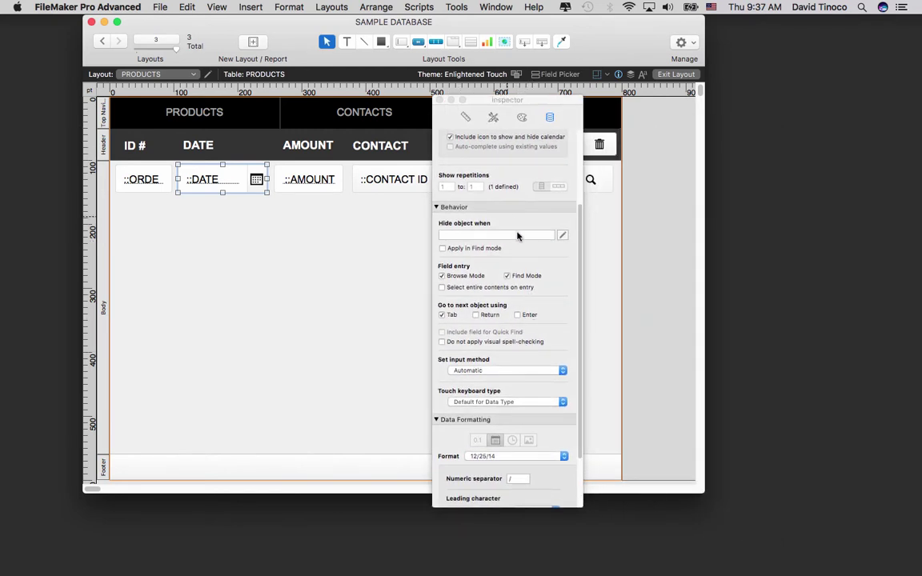
scroll(544, 272, up, 5)
click(525, 207)
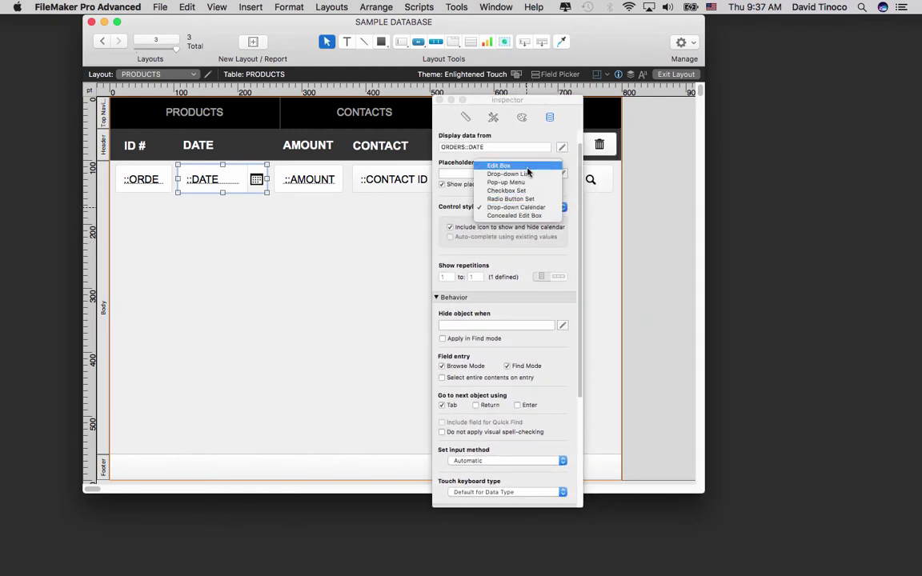
click(527, 168)
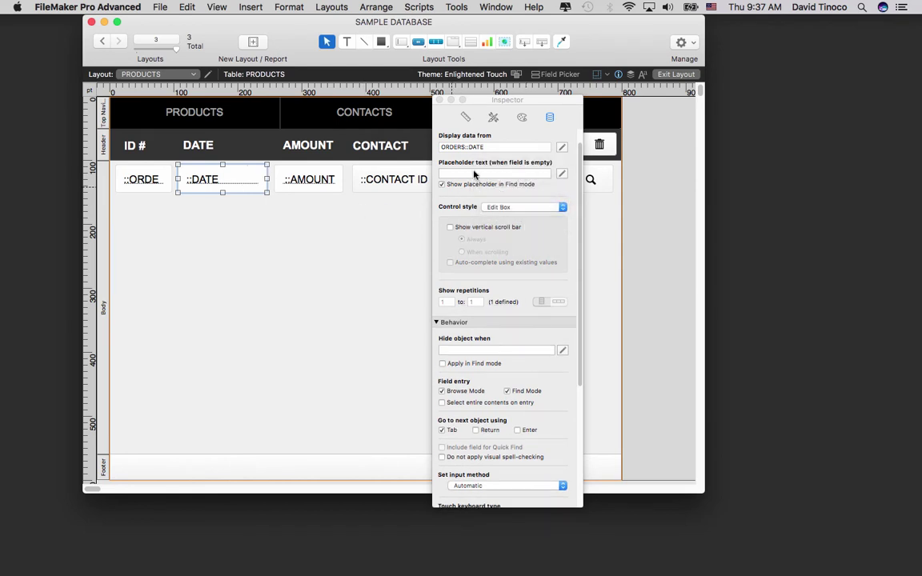
click(439, 99)
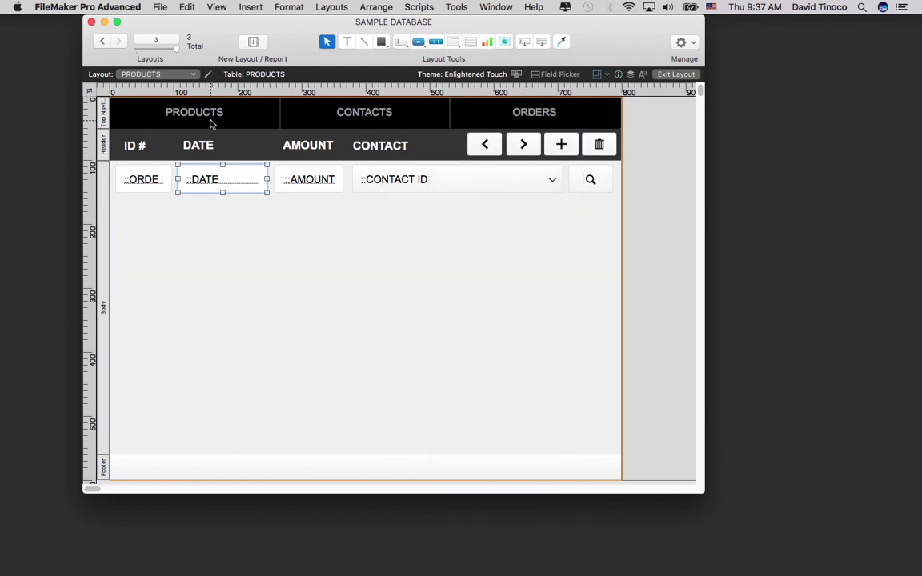
Step: Delete the CONTACT ID field, its CONTACT label, and the search button
click(294, 291)
click(217, 6)
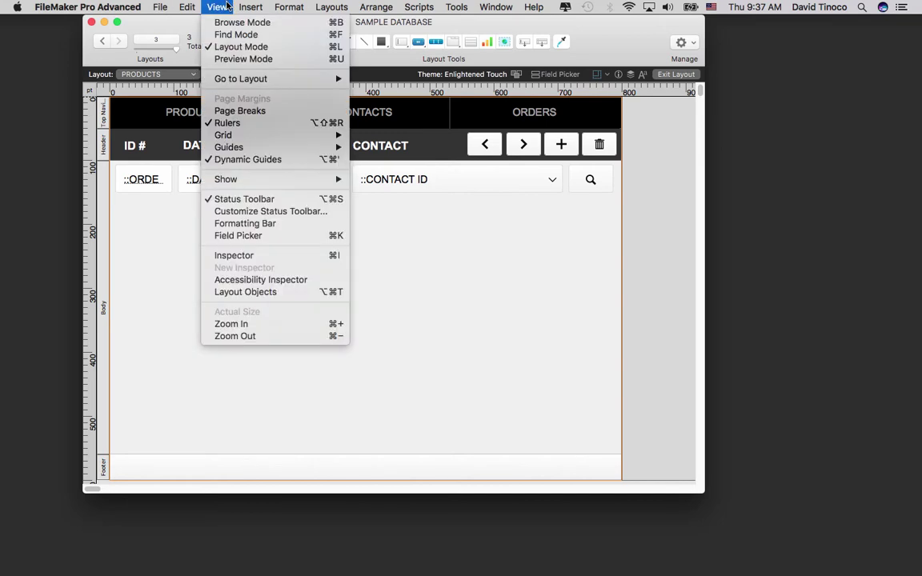
click(280, 236)
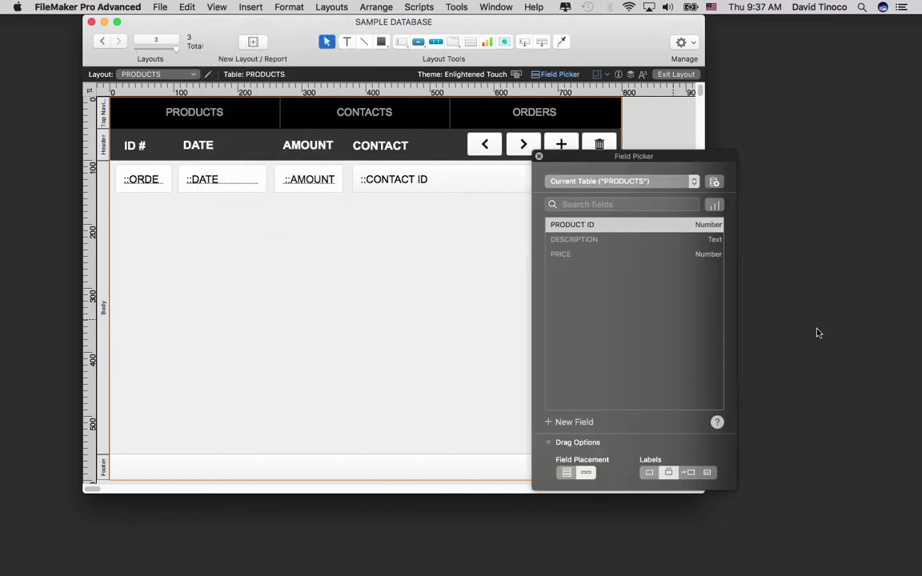
drag(681, 158, 839, 175)
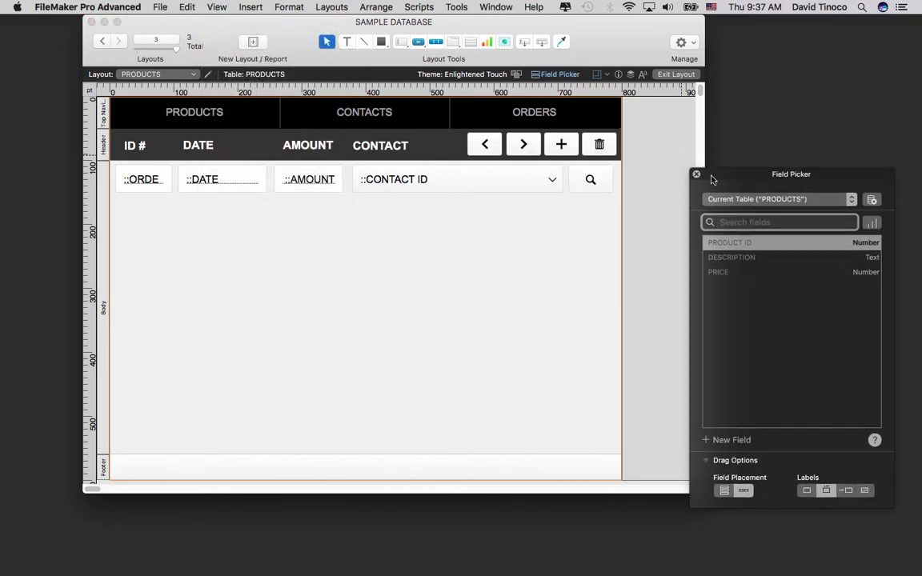
click(480, 185)
shift+click(400, 152)
key(Delete)
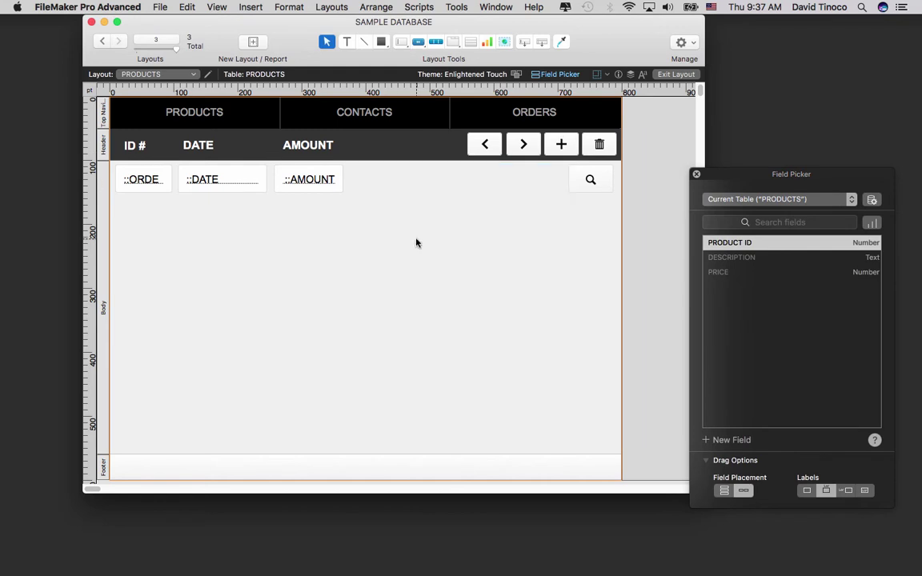
click(591, 179)
key(Delete)
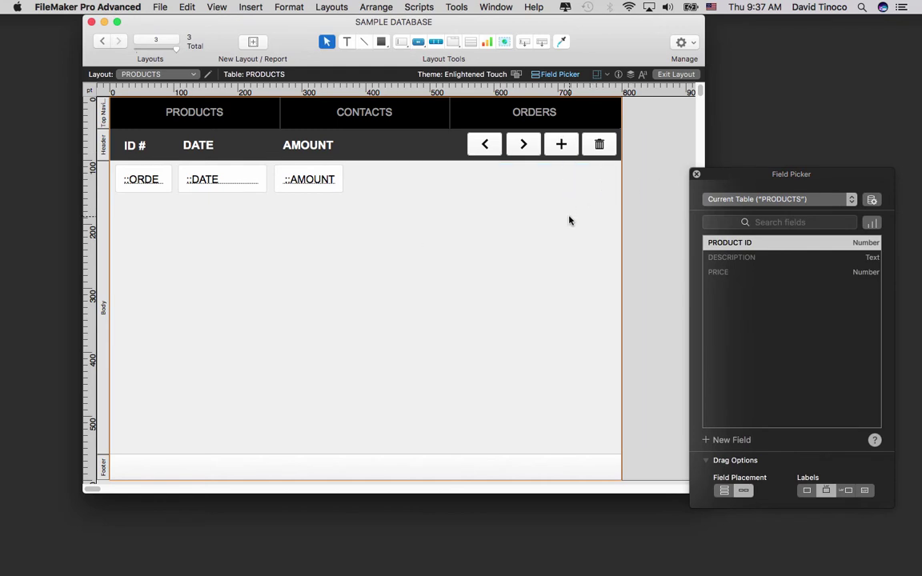
Step: Move the AMOUNT field and header right and widen the DATE field to 331 pt
click(320, 186)
shift+click(308, 145)
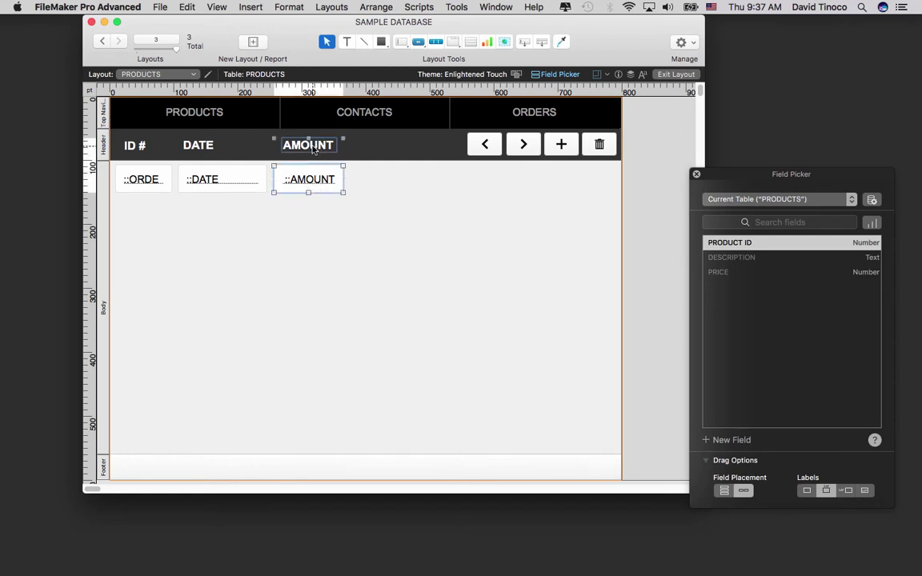
key(Down)
key(Down)
key(Down)
key(Down)
key(Down)
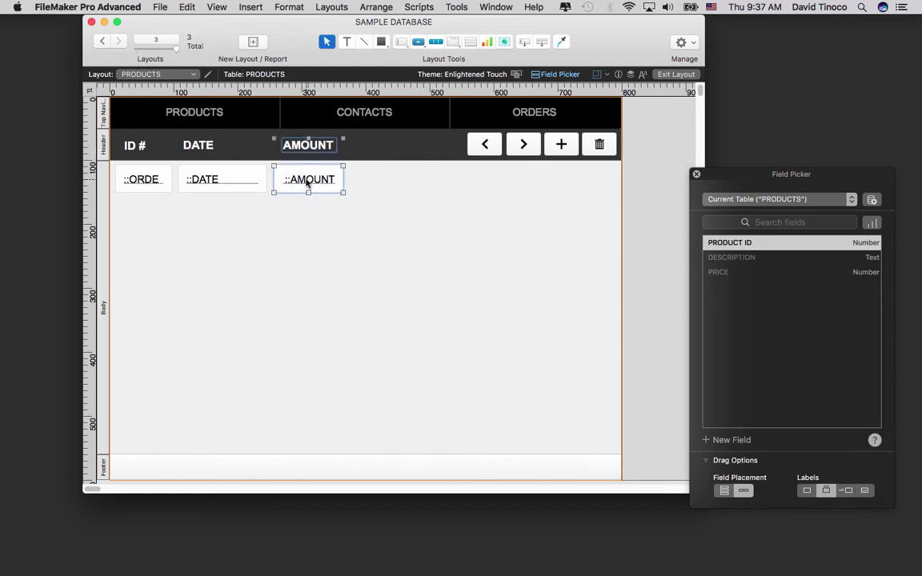
drag(311, 186, 430, 183)
click(252, 181)
drag(266, 178, 391, 179)
click(342, 266)
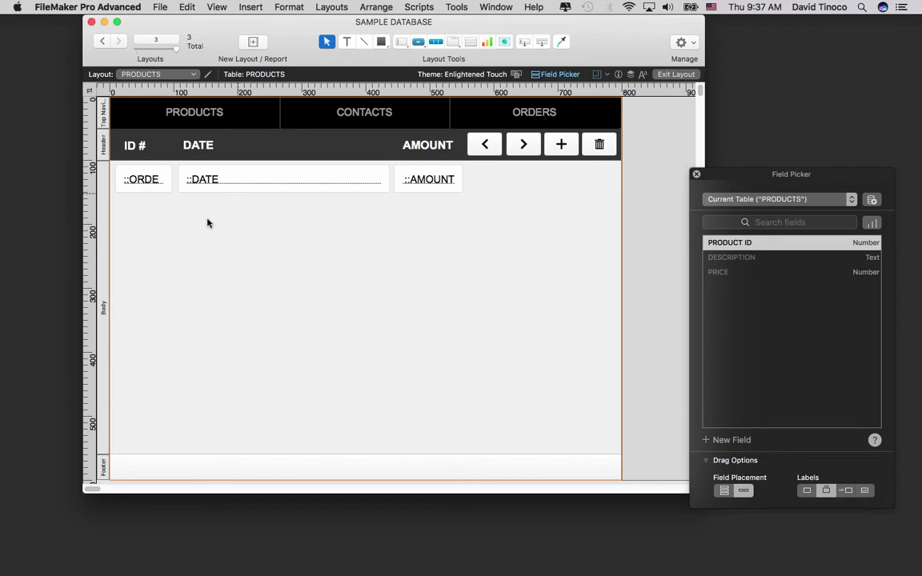
Step: Point the first two fields at PRODUCTS::PRODUCT ID and PRODUCTS::DESCRIPTION
double_click(141, 179)
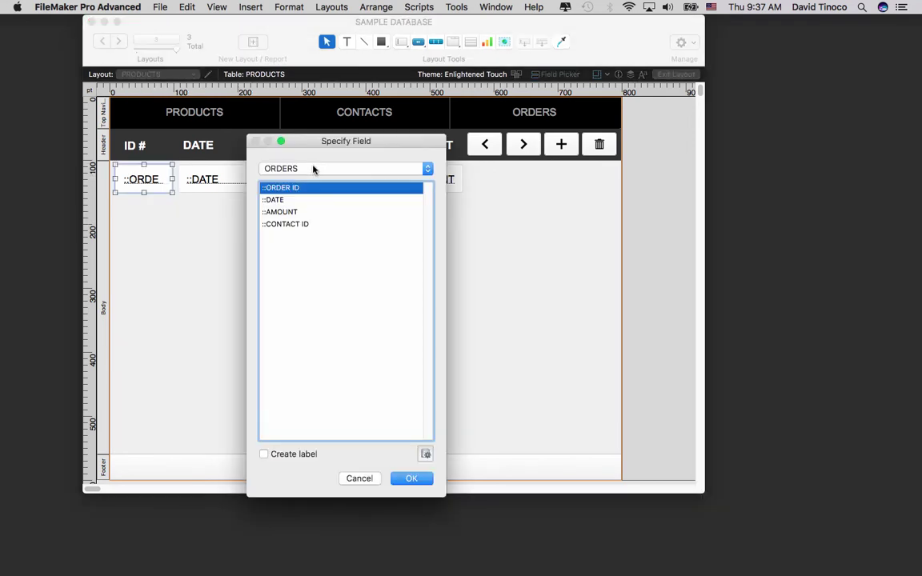
click(313, 169)
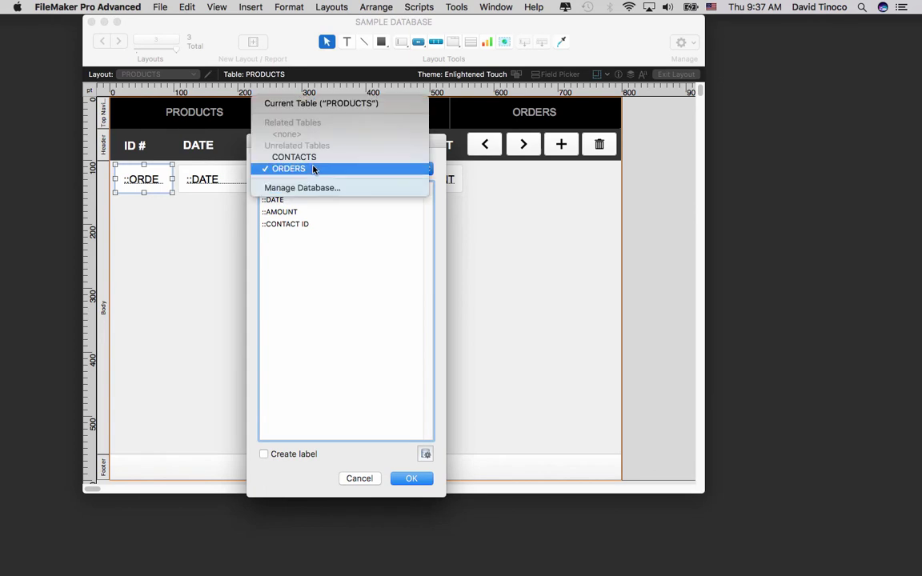
click(321, 103)
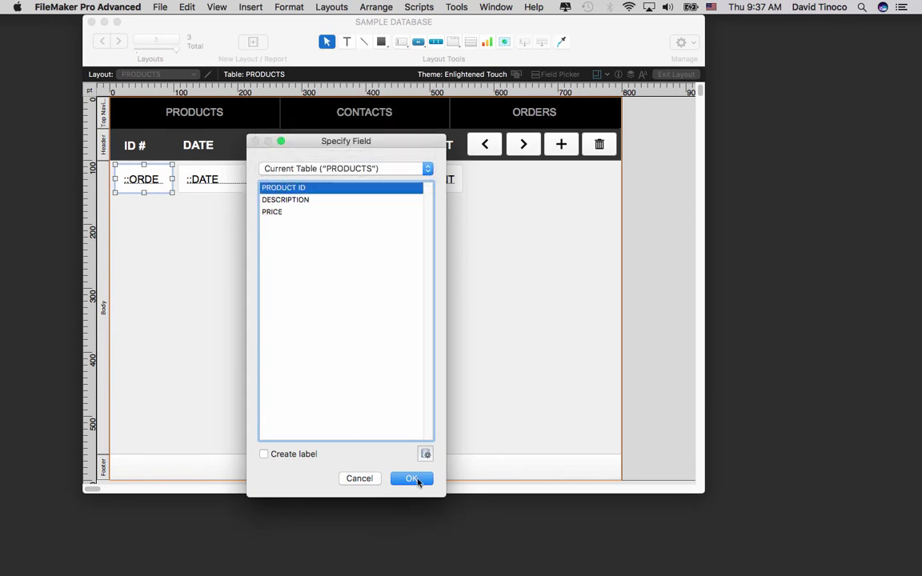
key(Return)
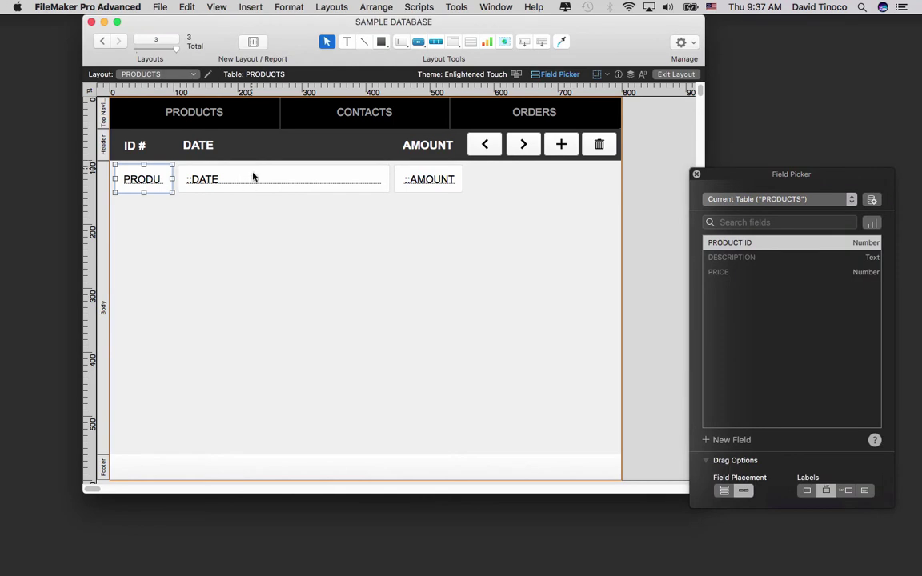
double_click(310, 175)
click(340, 168)
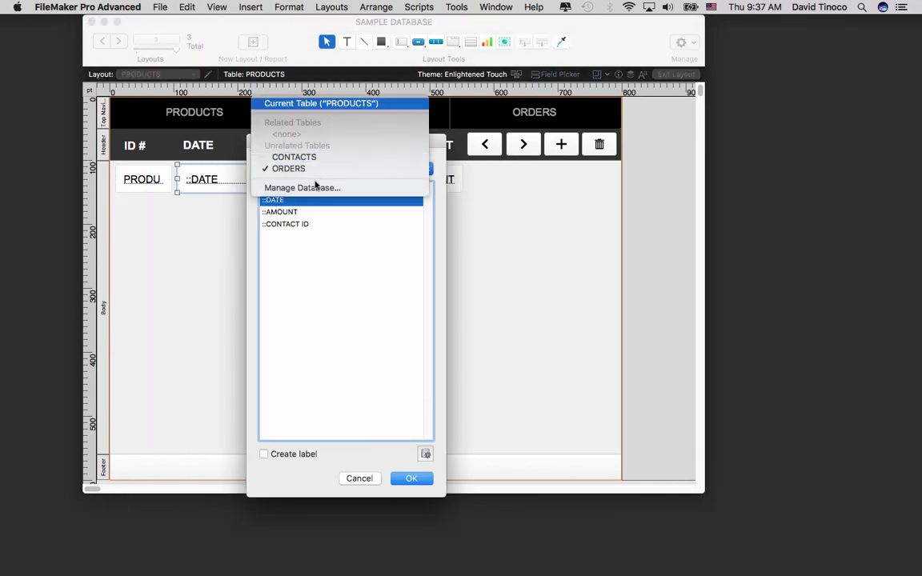
key(Return)
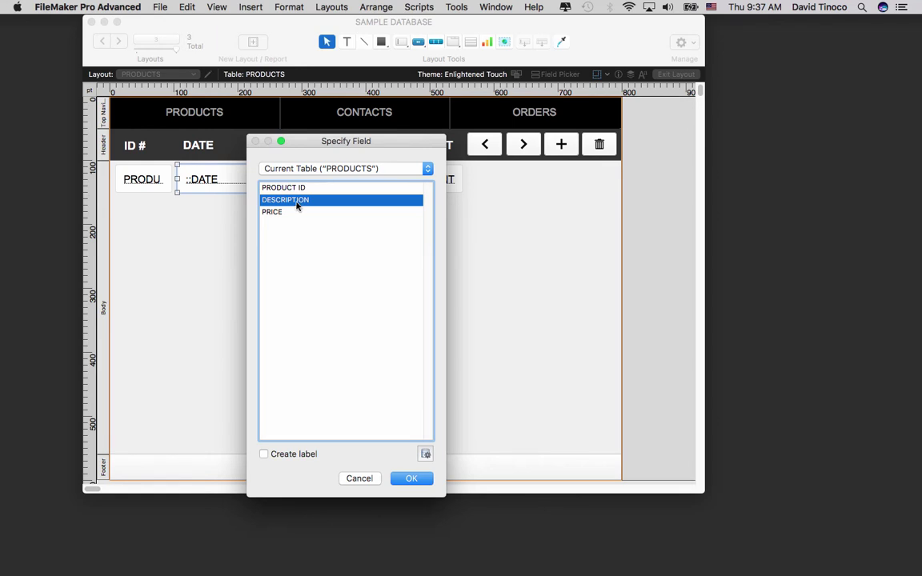
key(Return)
Step: Switch the AMOUNT field to PRODUCTS::PRICE and rename its header to PRICE
click(393, 177)
double_click(392, 178)
click(346, 169)
key(Up)
key(Return)
key(Return)
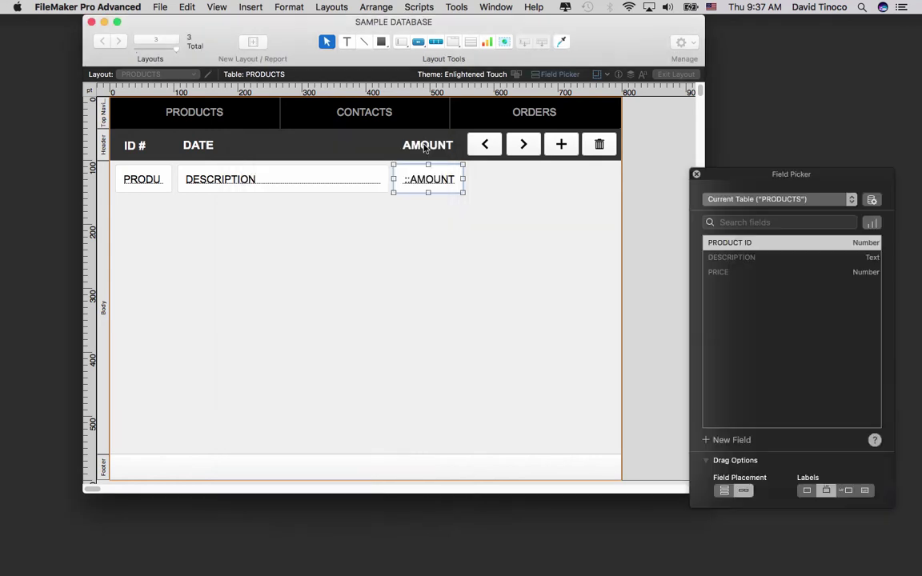
click(424, 145)
double_click(417, 147)
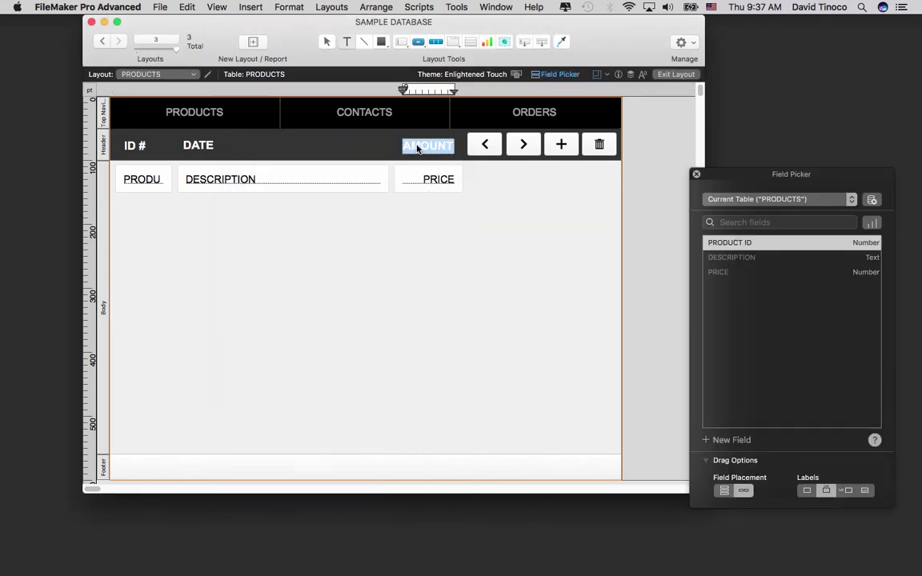
text(PRICE)
key(Escape)
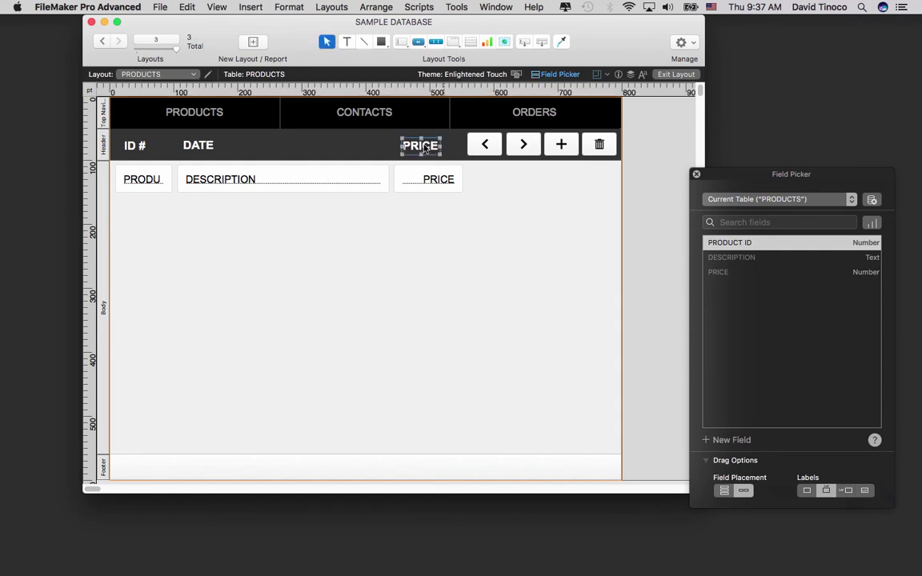
Step: Nudge the PRICE header right and shrink the Products body part to a single row
key(Right)
key(Right)
key(Right)
key(Right)
key(Right)
key(Right)
key(Right)
key(Right)
key(Right)
key(Right)
key(Right)
key(Right)
key(Right)
key(Right)
key(Right)
key(Right)
key(Right)
key(Right)
key(Right)
key(Right)
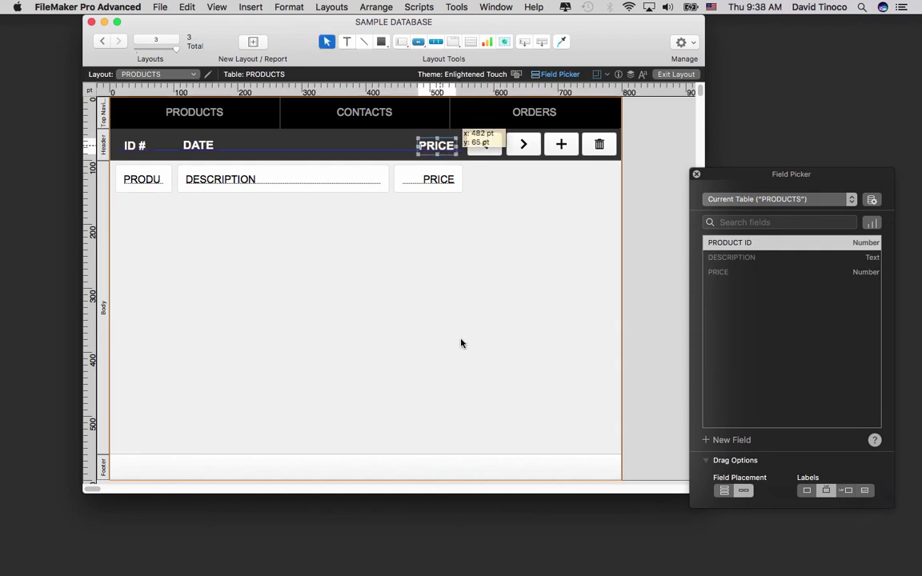
click(383, 462)
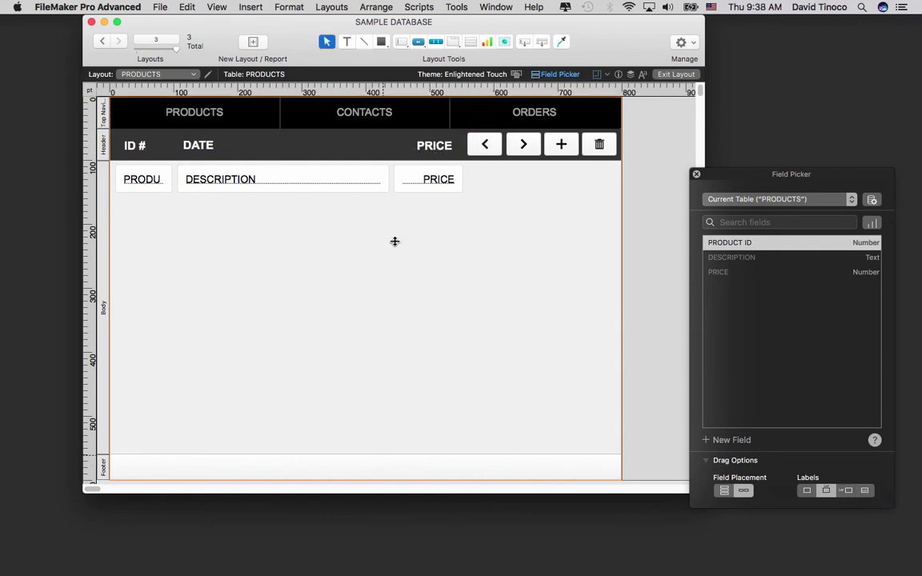
drag(395, 454, 196, 200)
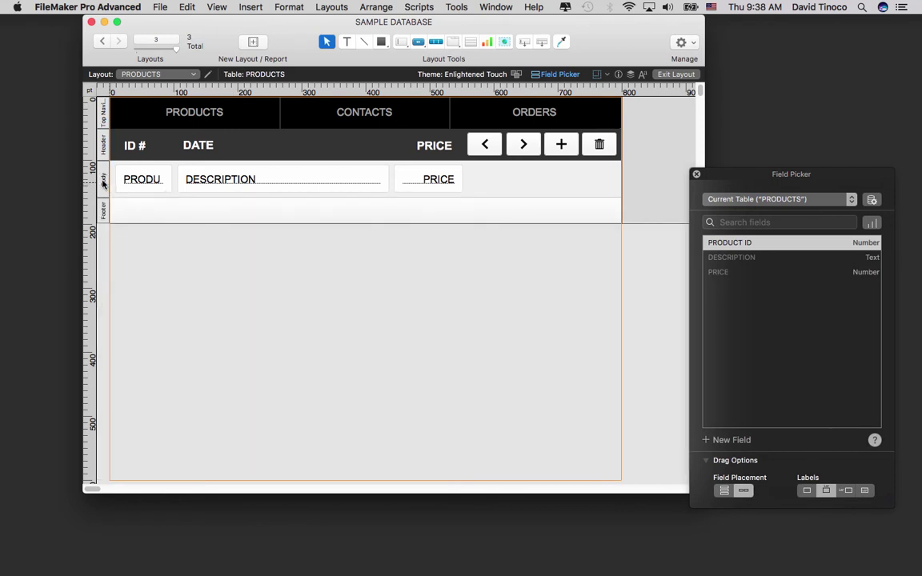
double_click(103, 181)
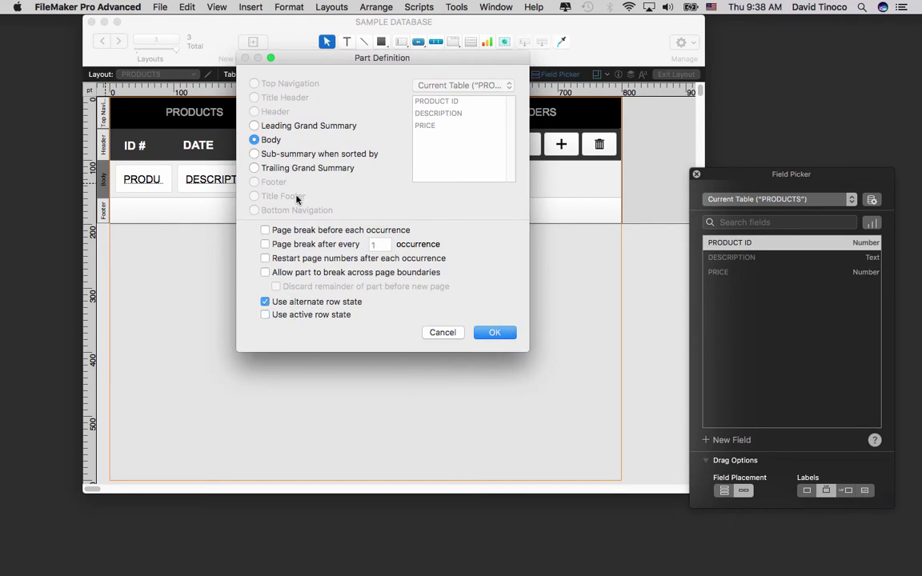
key(Return)
Step: Turn off Form View in the Products layout setup's Views options
click(324, 7)
key(Return)
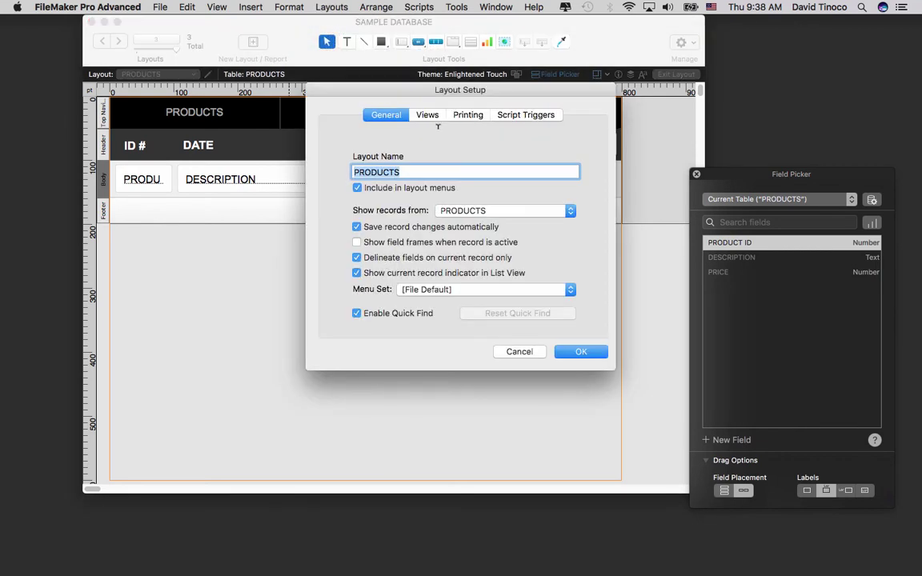
click(427, 114)
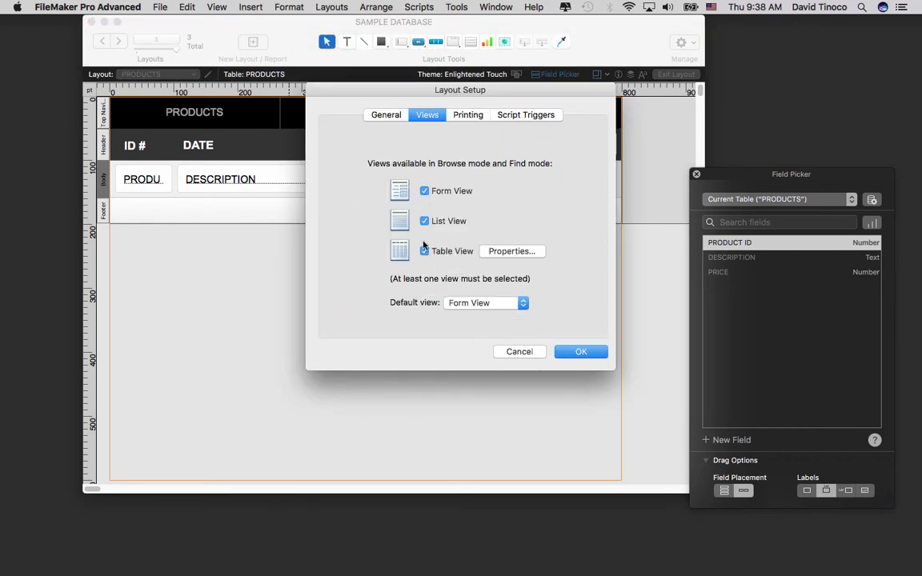
click(424, 191)
key(Return)
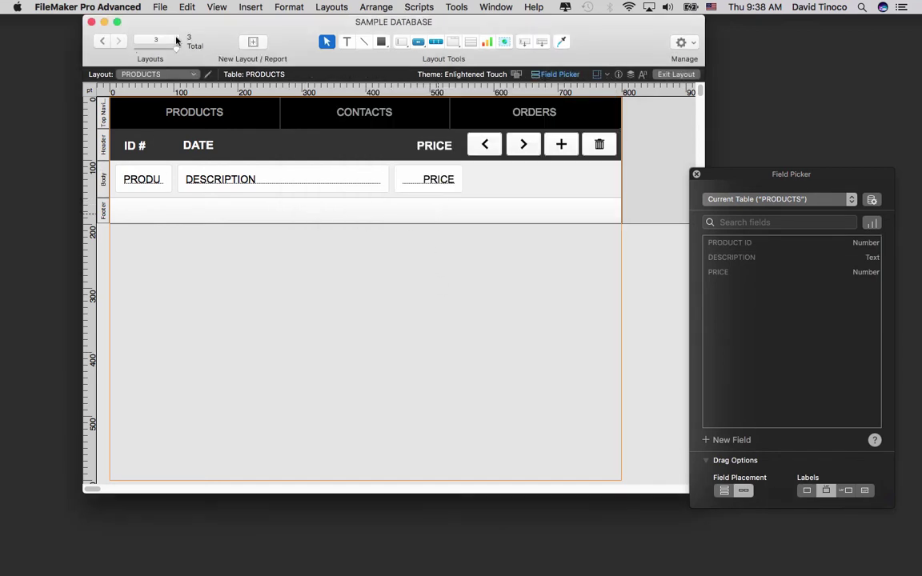
Step: In Browse mode, try the ORDERS, CONTACTS and PRODUCTS buttons, then return to Layout mode
click(216, 7)
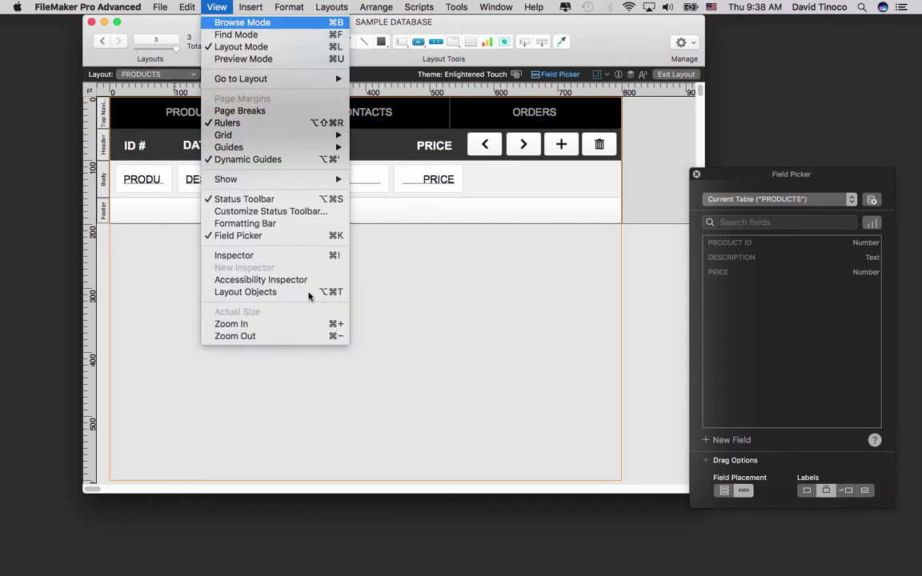
key(super+b)
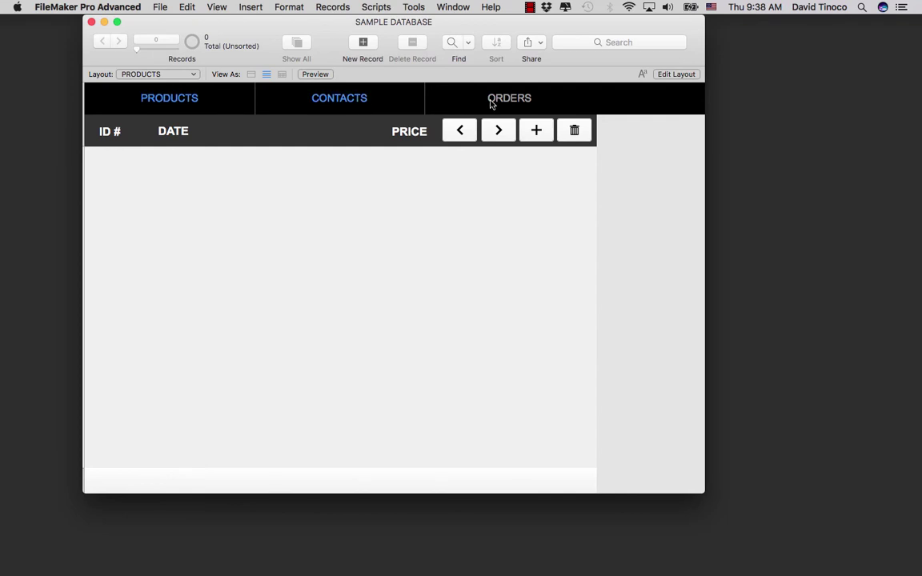
click(360, 97)
click(334, 101)
click(192, 97)
click(408, 112)
click(500, 111)
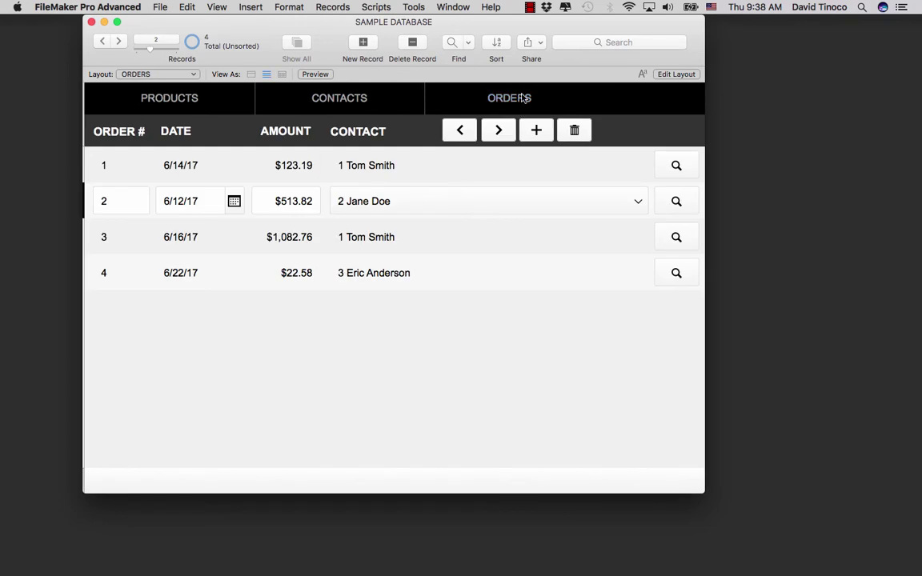
click(368, 104)
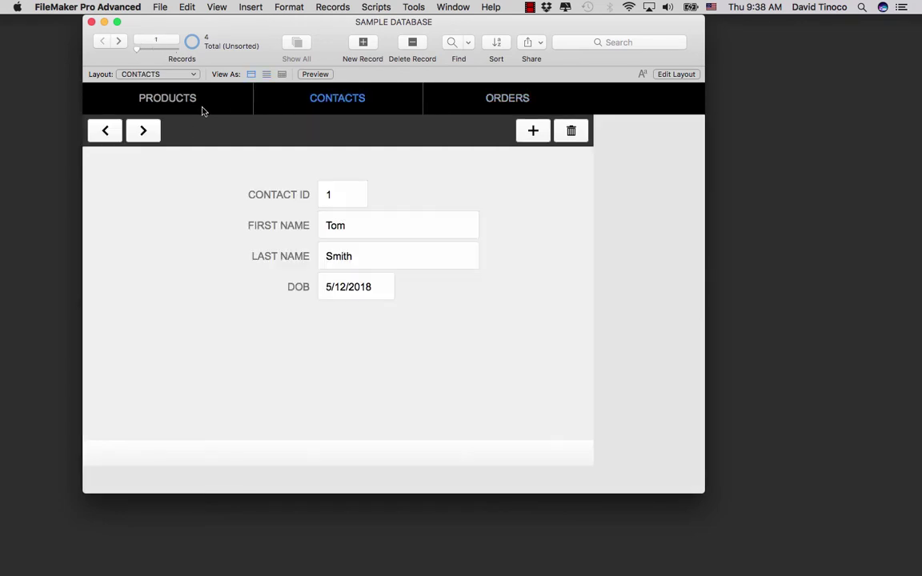
click(201, 109)
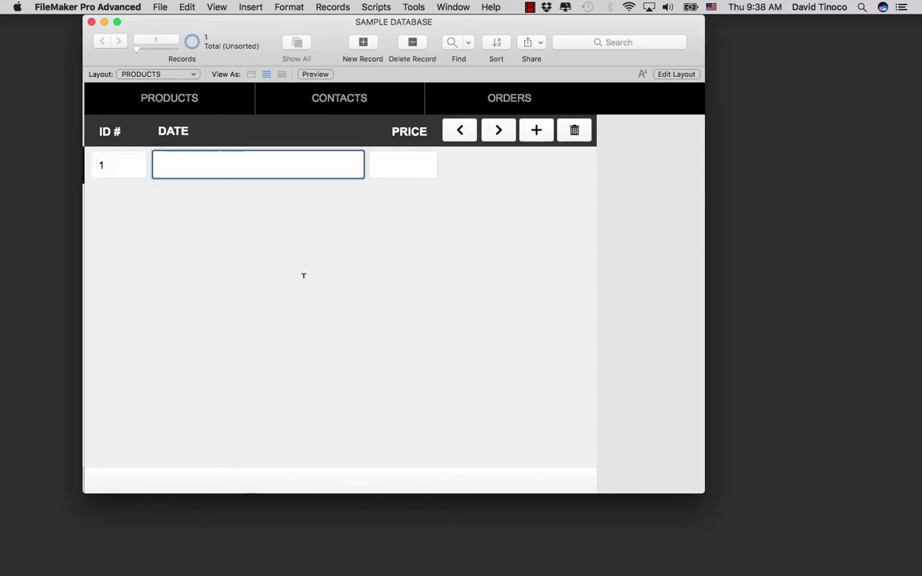
key(super+l)
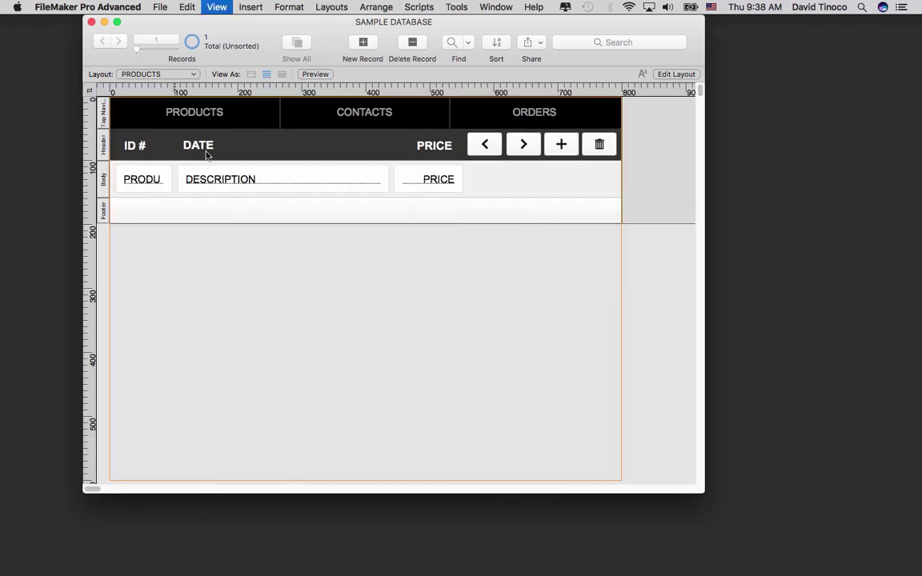
Step: Change the DATE header text to PRODUCT DESCRIPTION
double_click(198, 146)
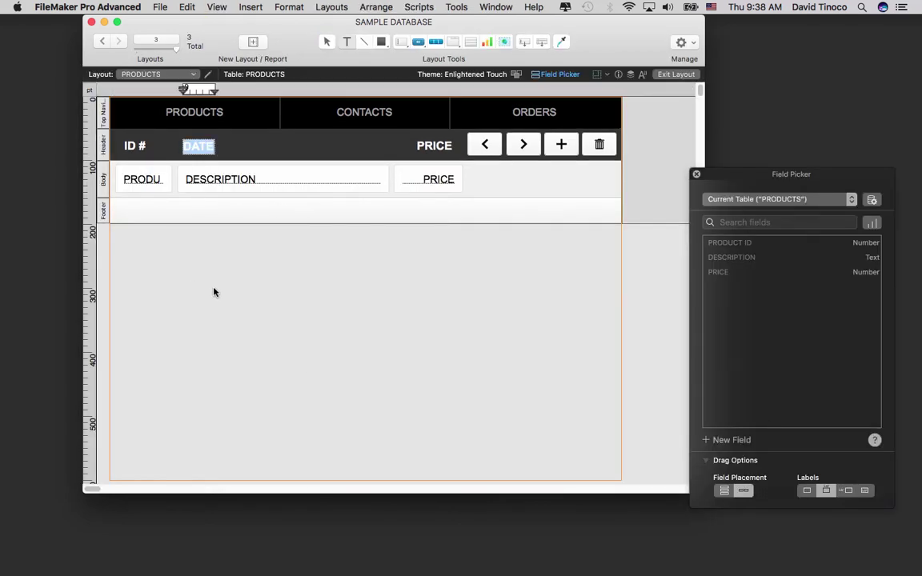
key(Escape)
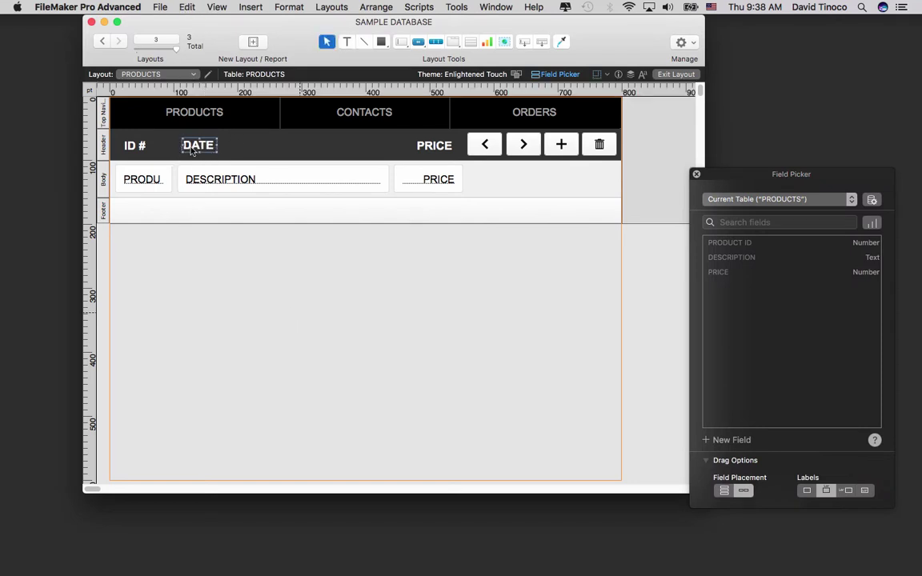
key(Return)
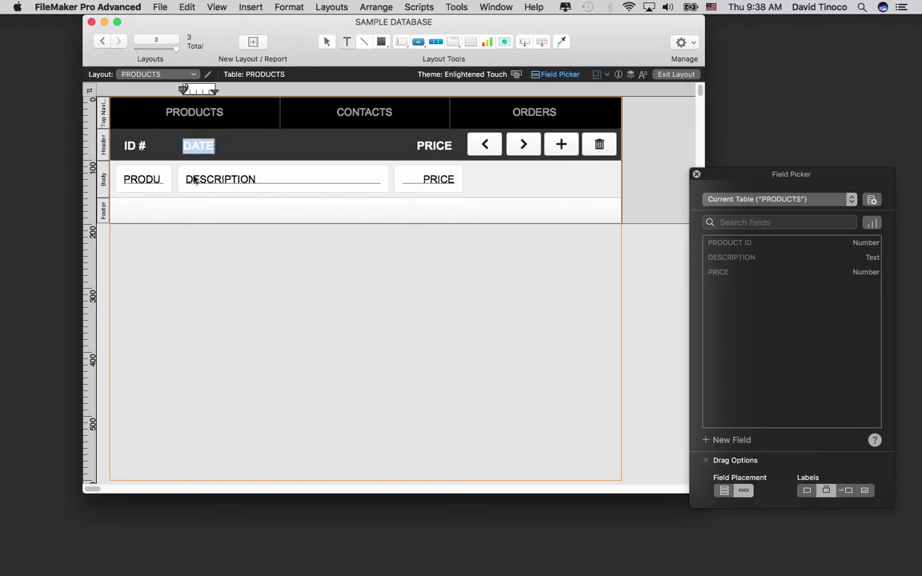
text(DESCRIPTION)
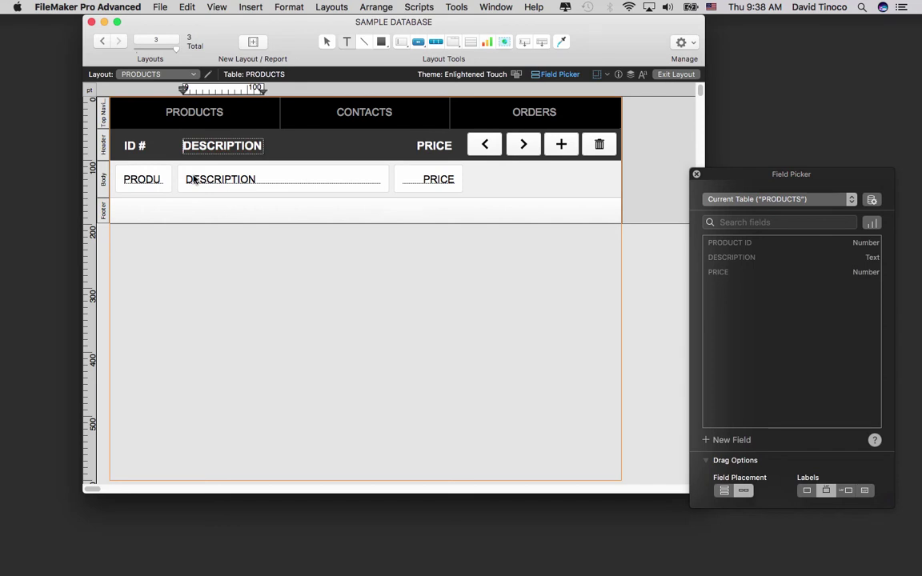
key(Up)
text(PRODUCT)
key(Escape)
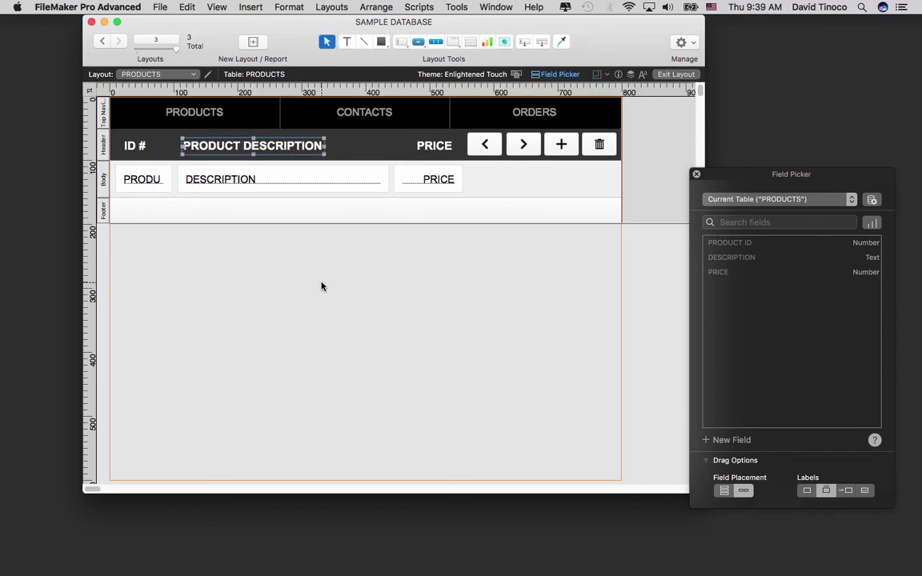
Step: In Browse mode, begin entering a product in the description field
key(super+b)
click(270, 176)
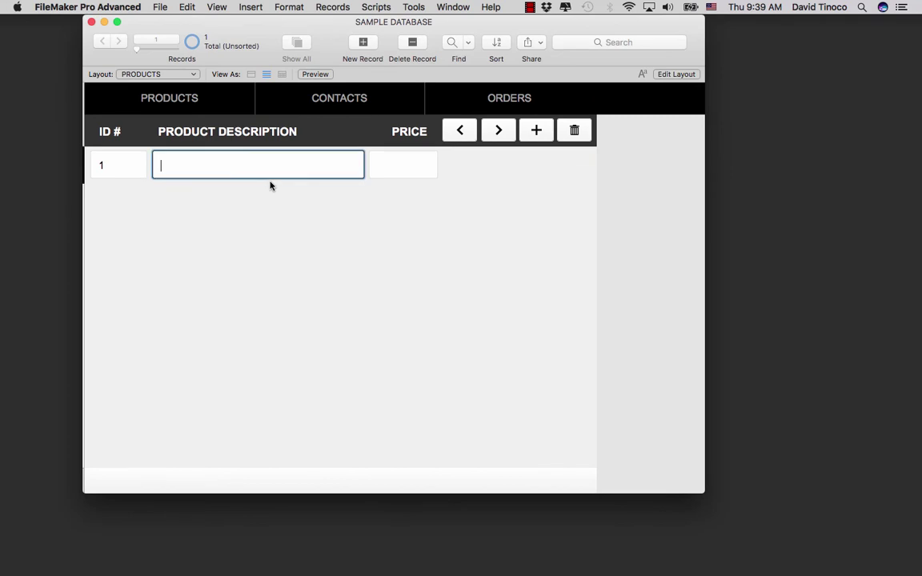
text(SHO)
key(BackSpace)
key(BackSpace)
key(BackSpace)
Step: Enter 'Shoes' as a product, then move the Contacts layout fields and labels further left
text(Shoes)
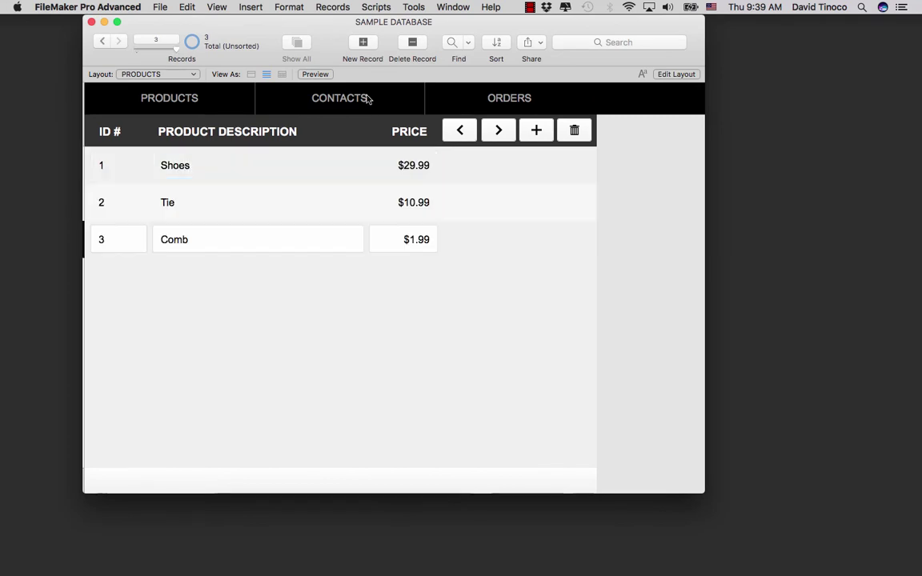
click(366, 101)
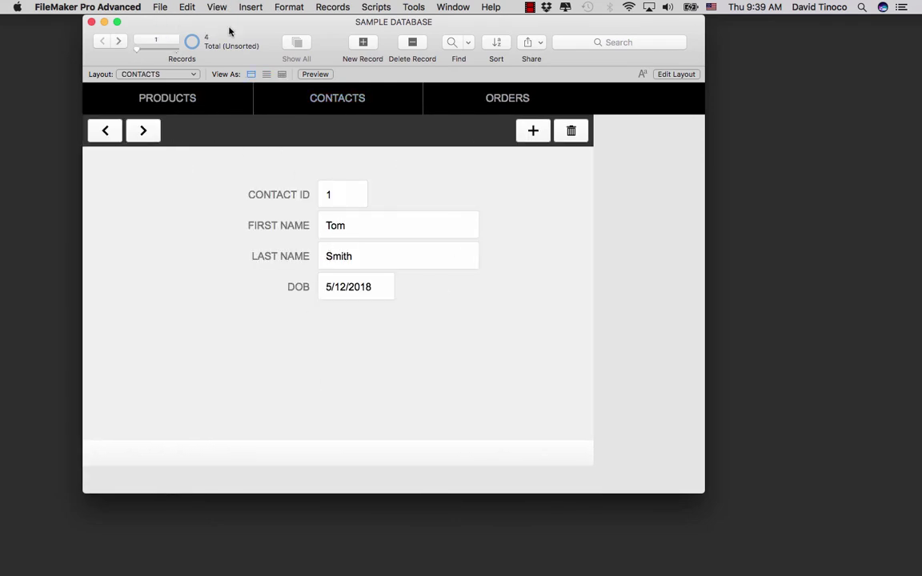
click(217, 6)
key(Up)
key(Return)
drag(371, 219, 248, 219)
click(459, 226)
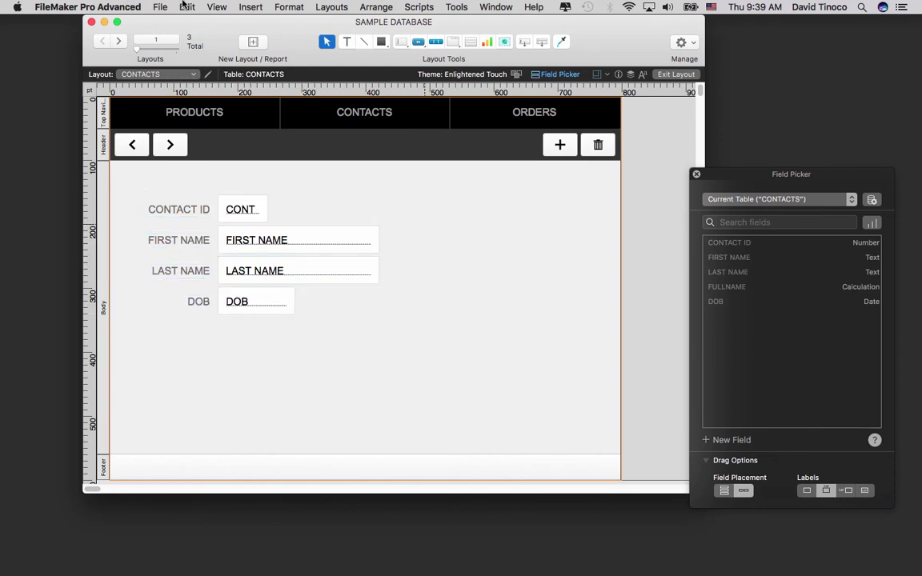
Step: Add a Container field named CONTACT IMAGE to the CONTACTS table
click(160, 7)
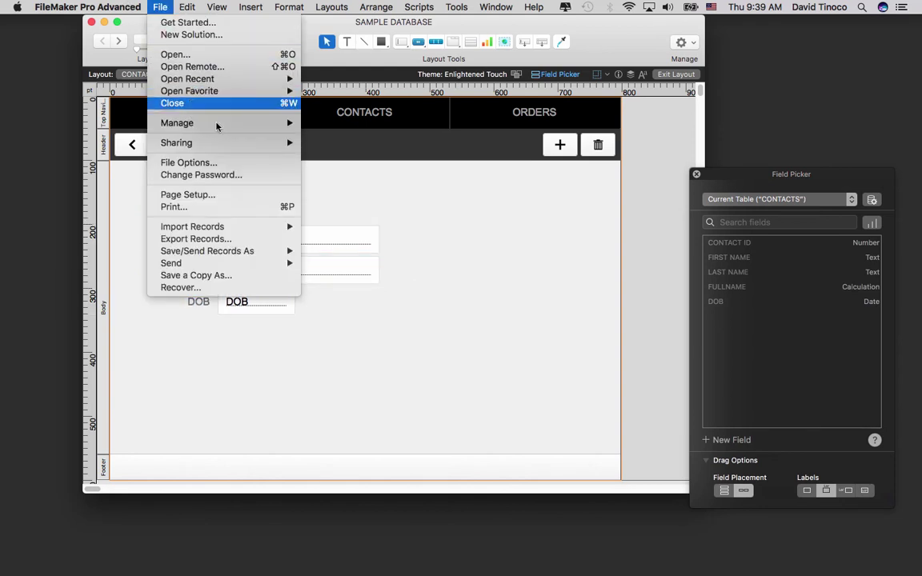
mouse_move(262, 124)
key(super+shift+d)
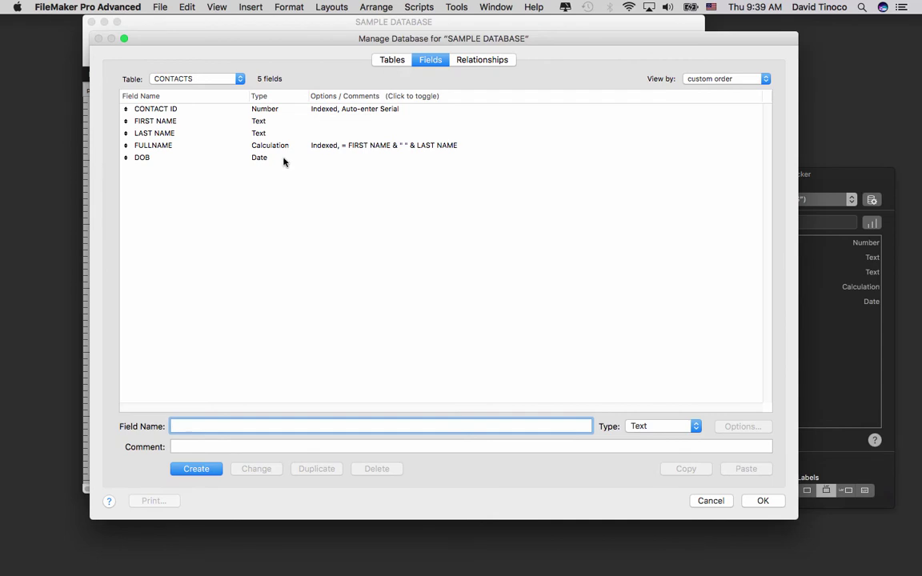
click(664, 425)
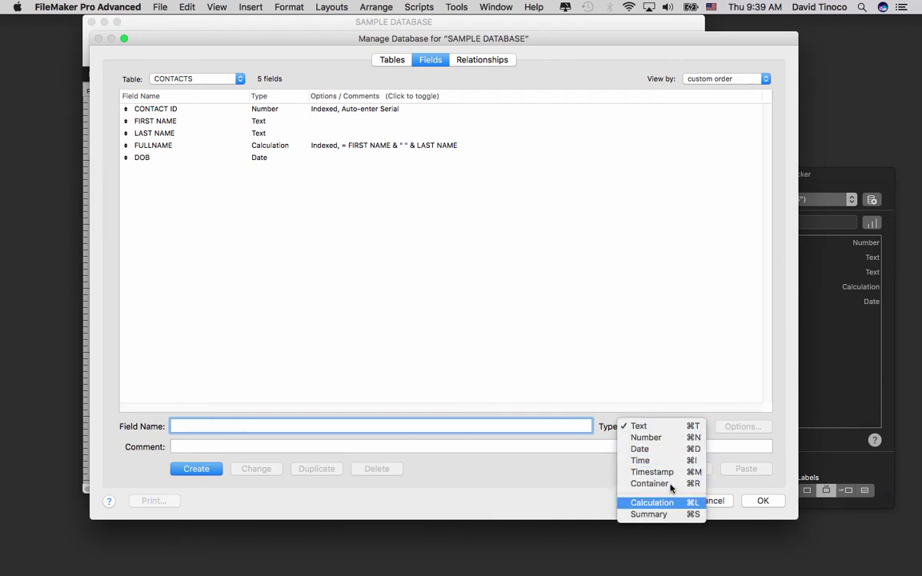
key(Return)
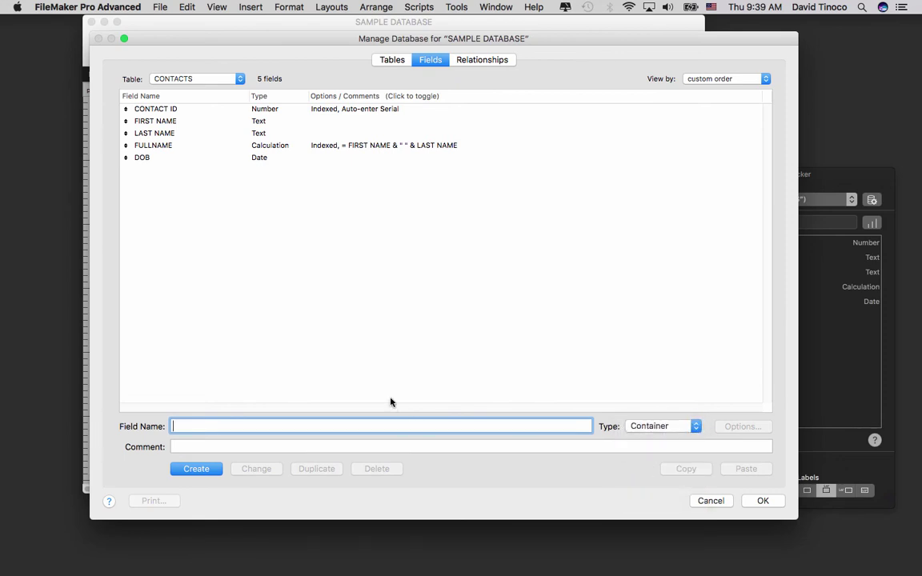
text(CONTACT IMAGE)
key(Return)
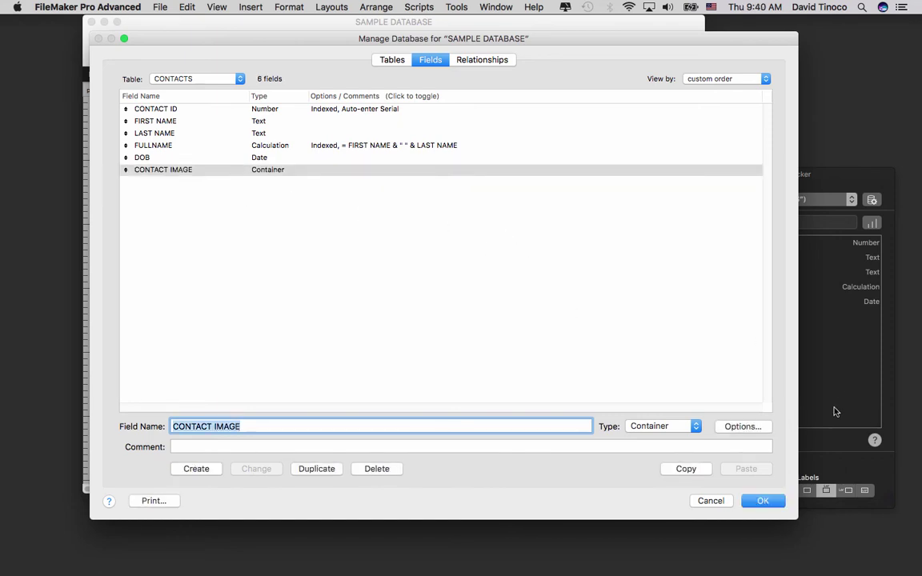
click(777, 500)
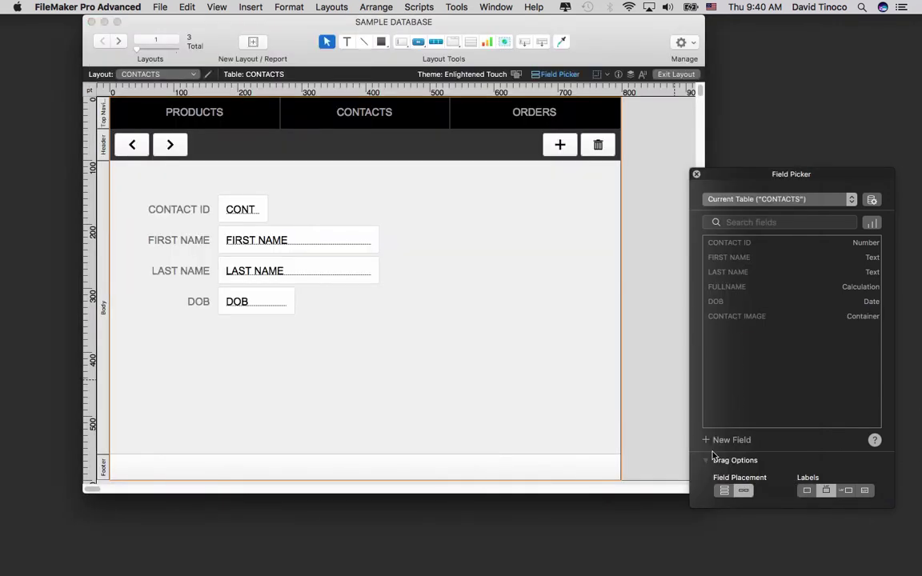
Step: Place CONTACT IMAGE without its label beside the contact fields, enlarged to a tall 295 × 370 pt box
click(737, 319)
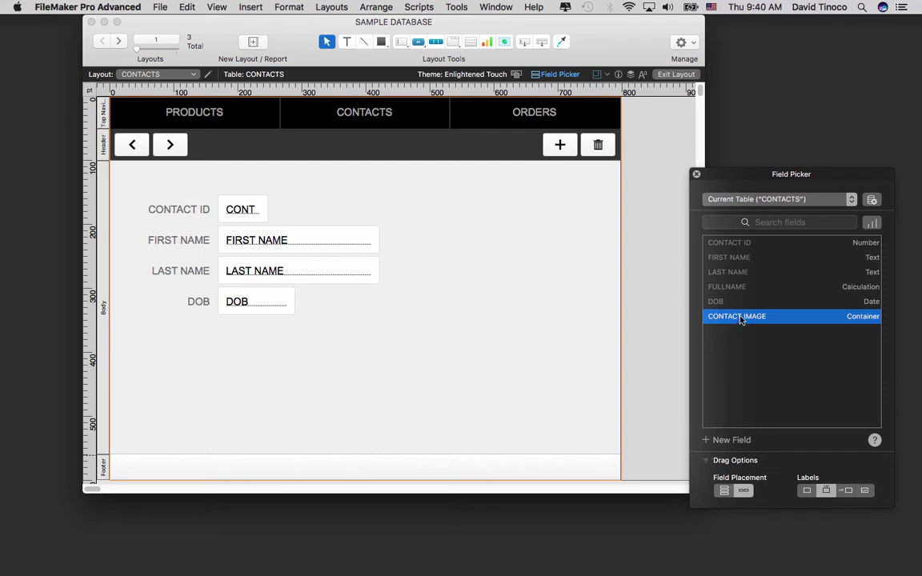
drag(545, 303, 479, 290)
click(469, 295)
click(496, 293)
key(Delete)
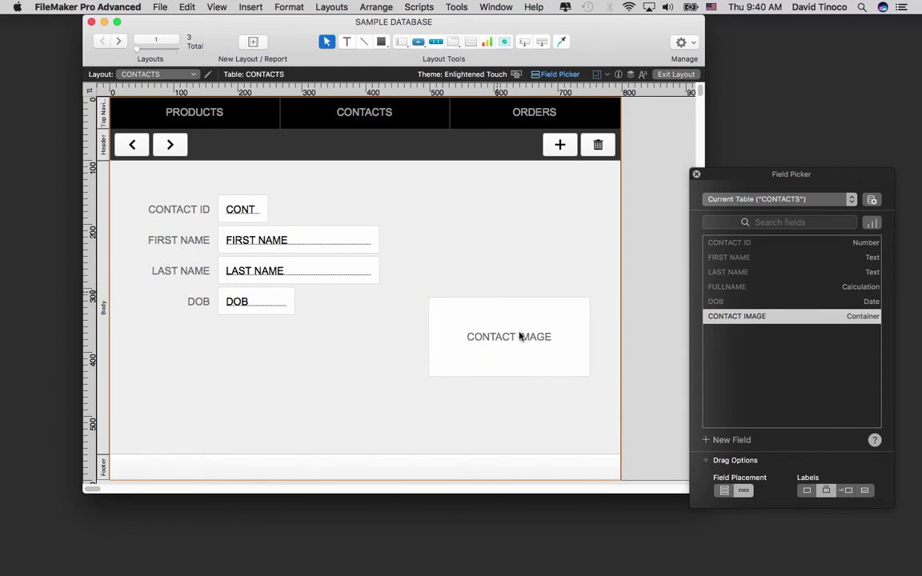
drag(520, 344, 498, 244)
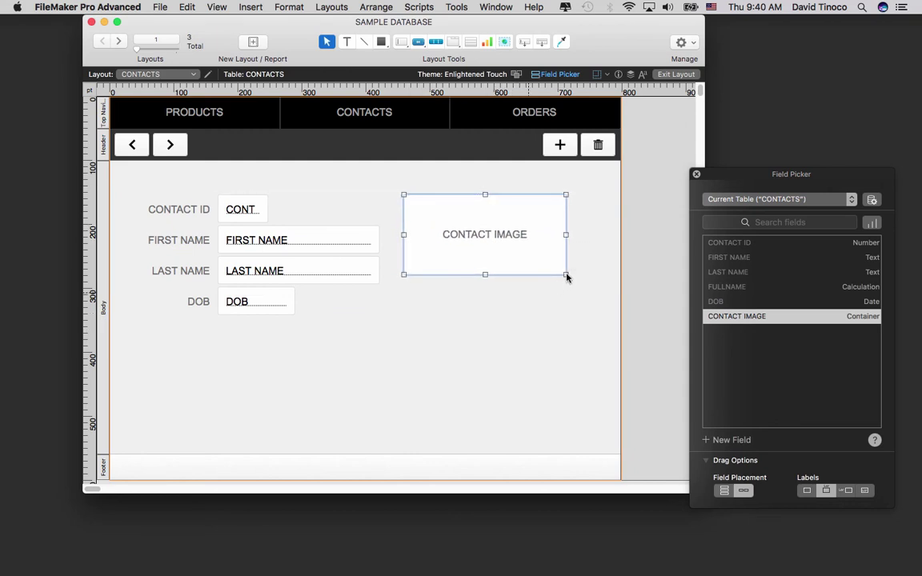
drag(581, 429, 592, 433)
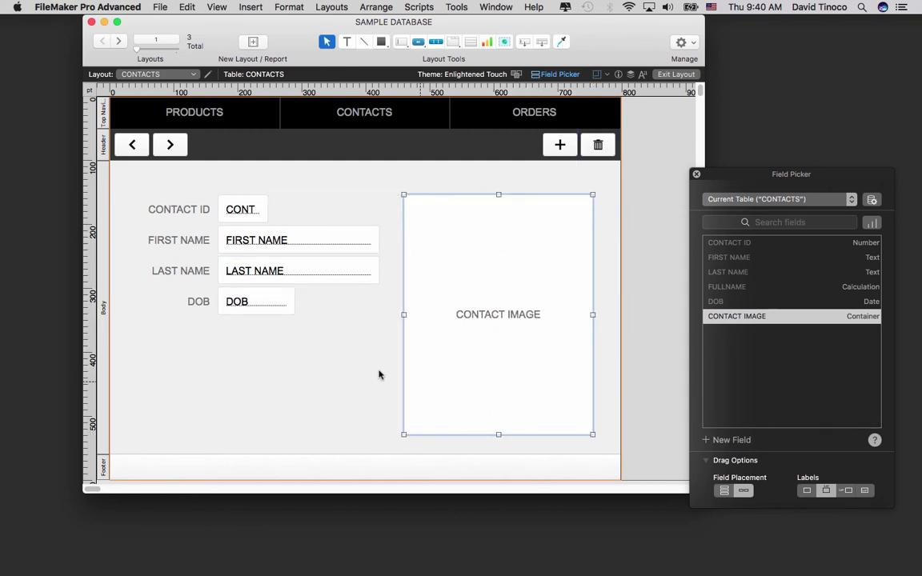
key(Escape)
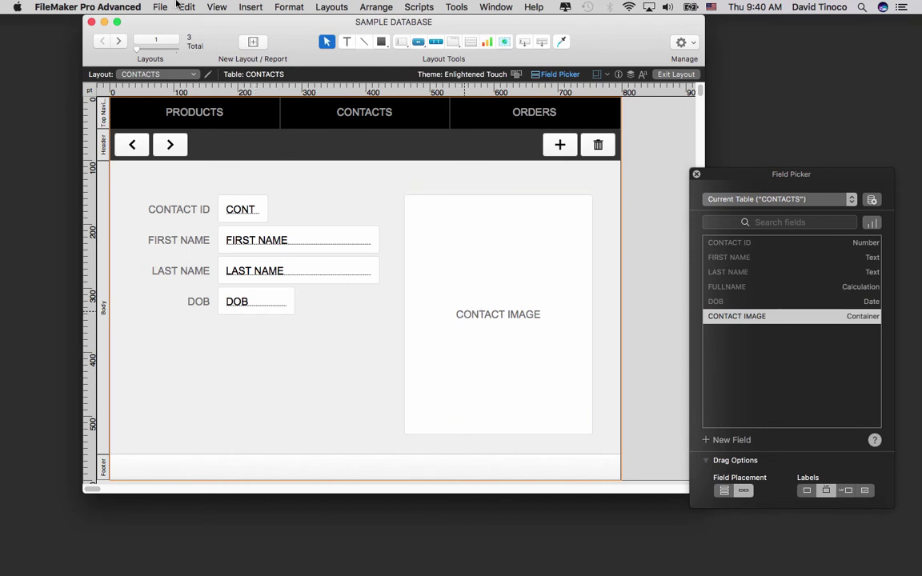
Step: In Browse mode, insert the happy-daze JPEG from Downloads into the first contact's image box
click(216, 7)
key(Down)
key(Return)
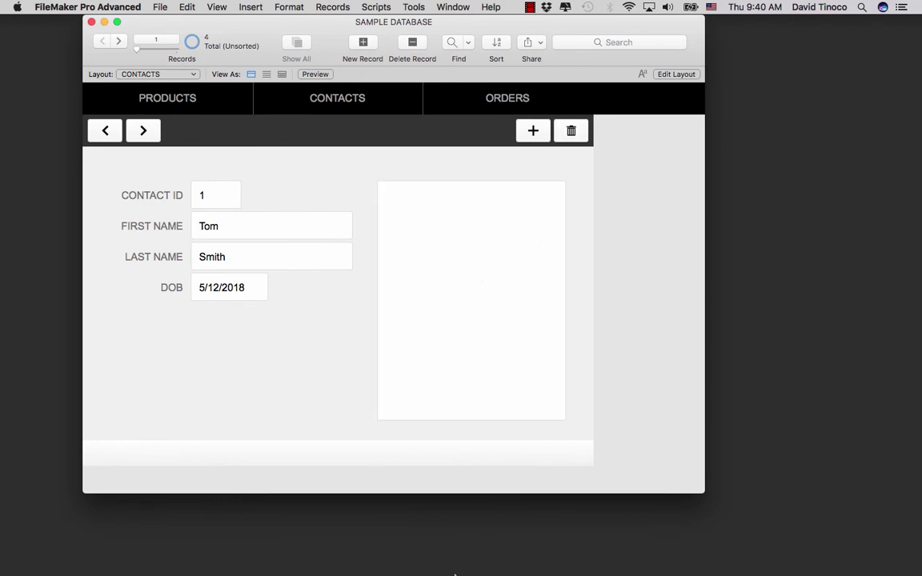
right_click(457, 241)
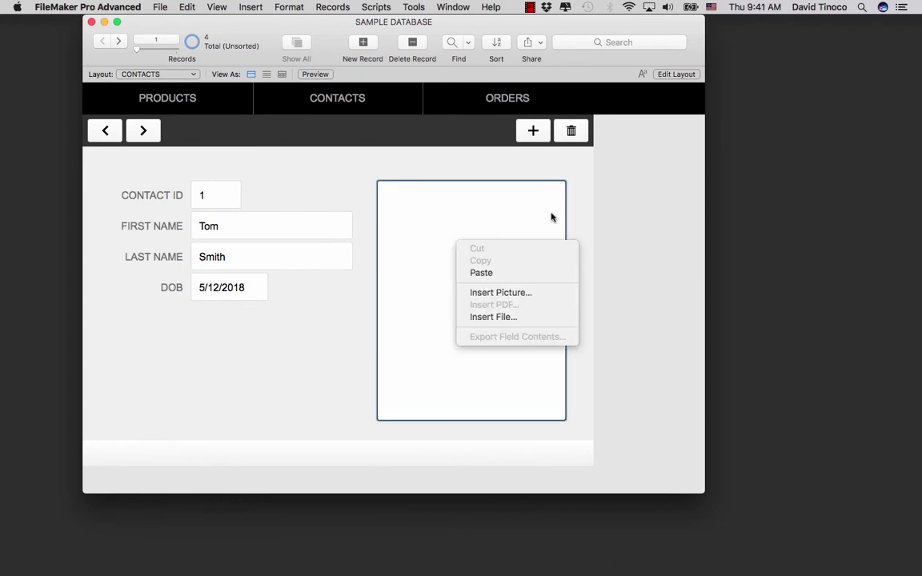
click(372, 241)
right_click(429, 224)
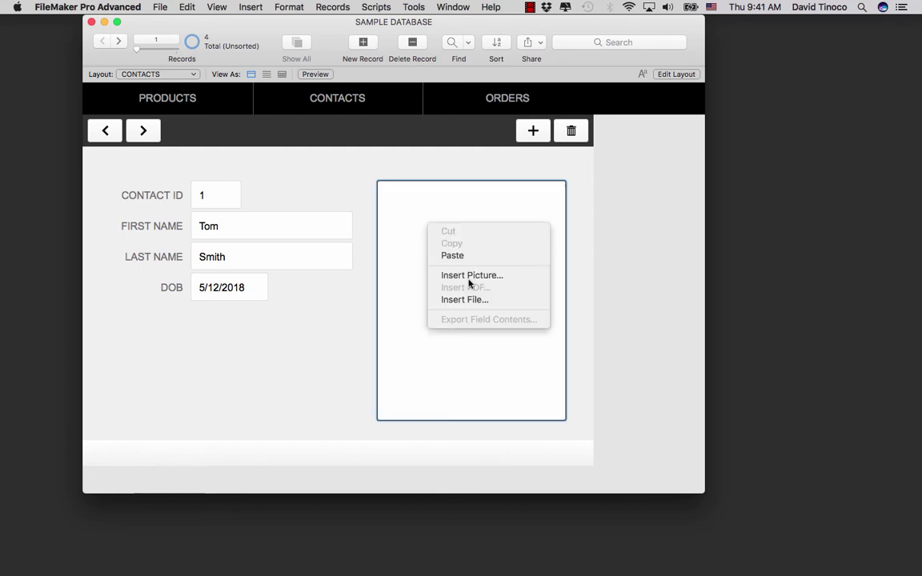
key(Down)
key(Down)
key(Return)
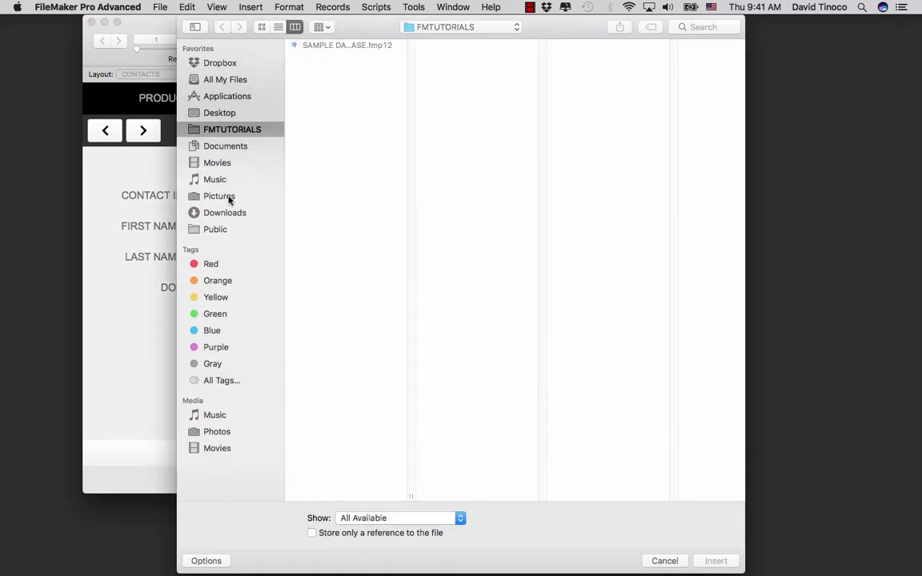
click(229, 213)
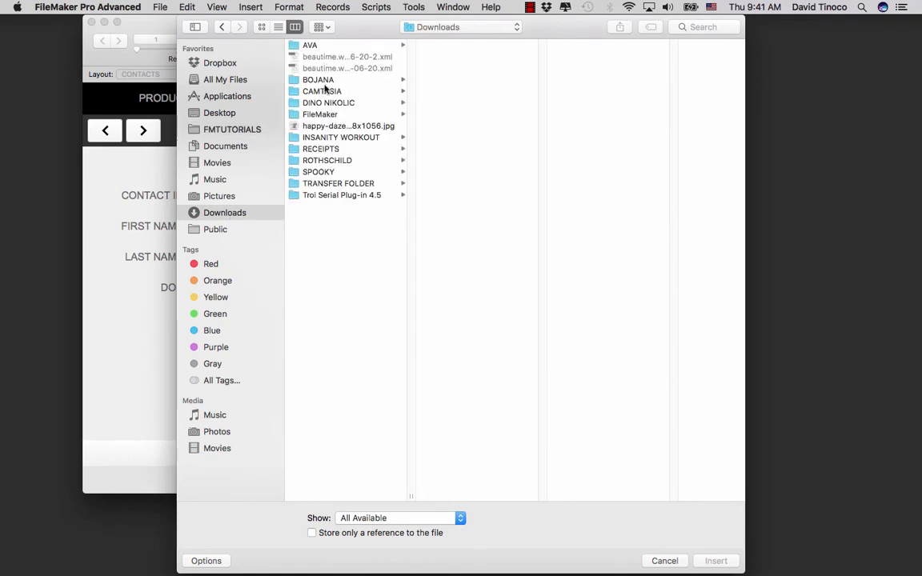
click(332, 126)
key(Return)
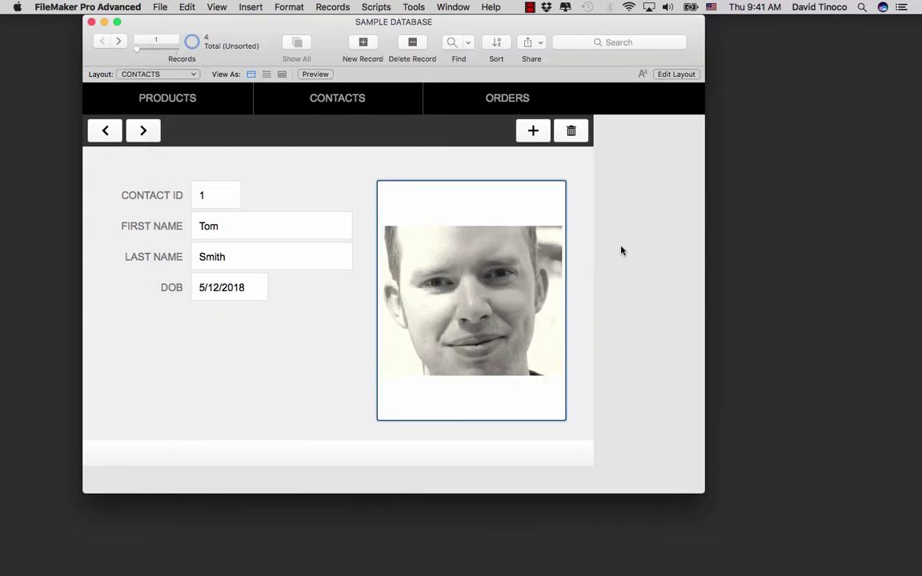
click(217, 6)
Step: Select the image box in Layout mode, open the Inspector beside it, and show sample data
click(240, 45)
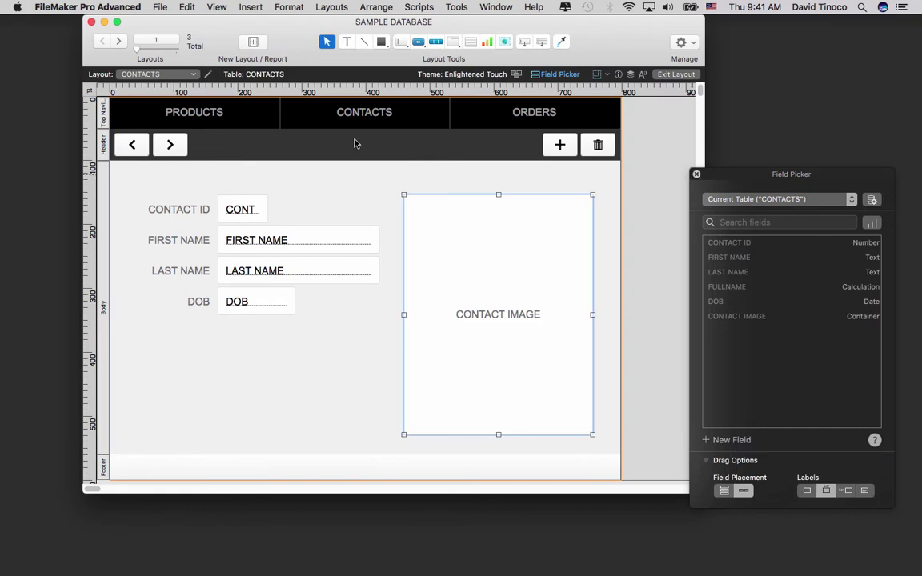
click(696, 173)
click(217, 7)
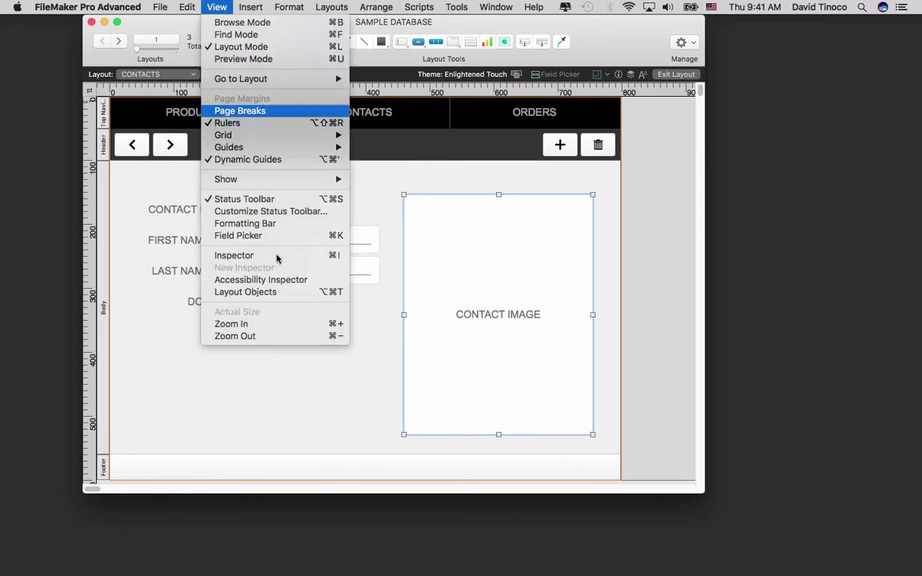
click(277, 255)
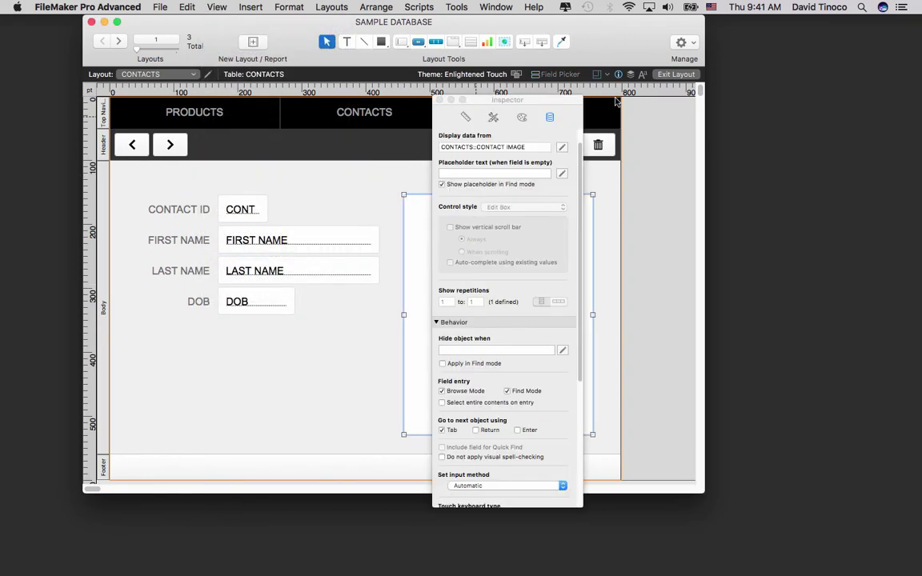
drag(507, 99, 698, 104)
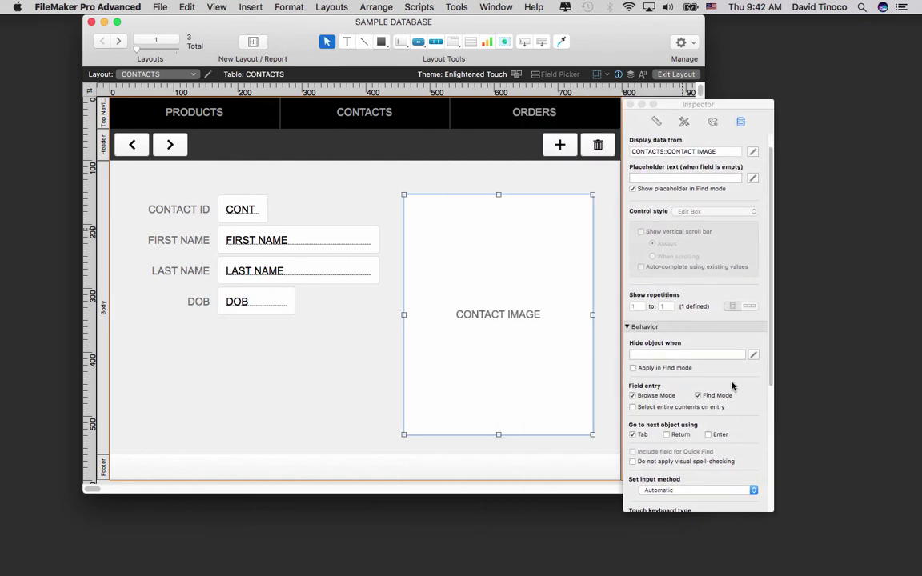
scroll(730, 372, down, 5)
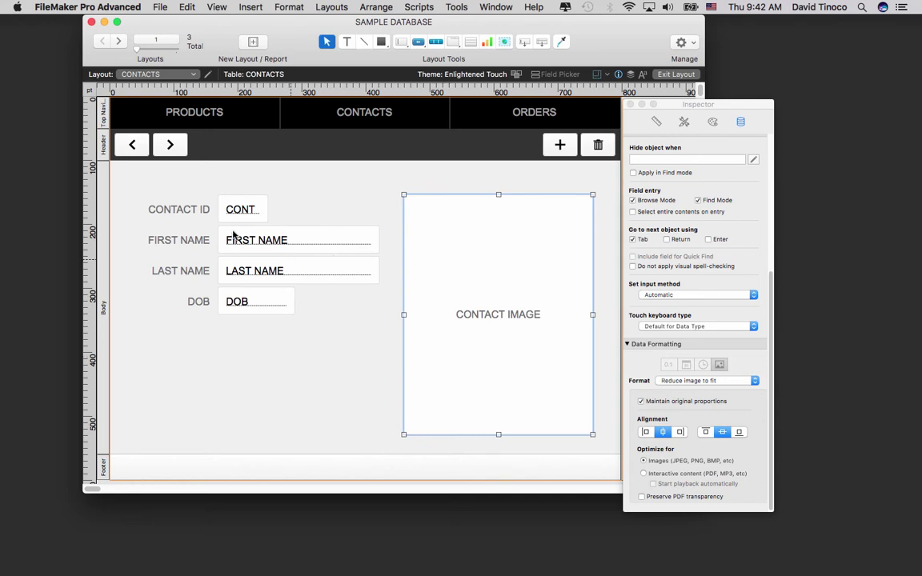
click(216, 6)
mouse_move(336, 179)
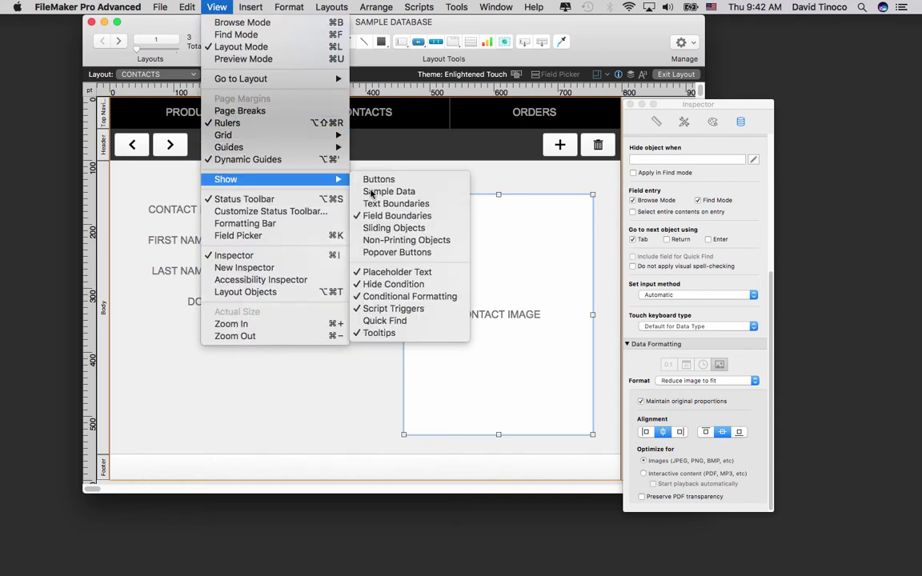
click(392, 191)
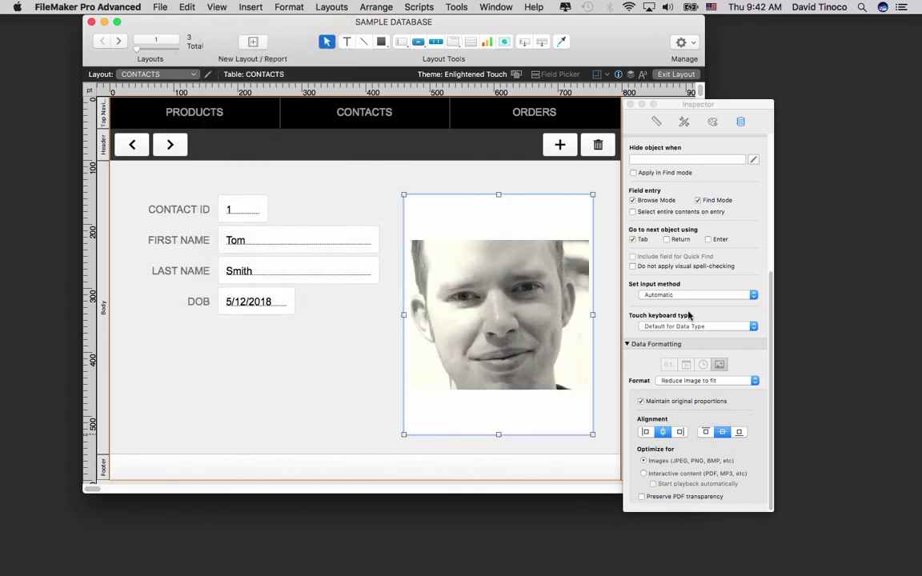
Step: Set the image box's format to Reduce or enlarge image to fit
click(686, 378)
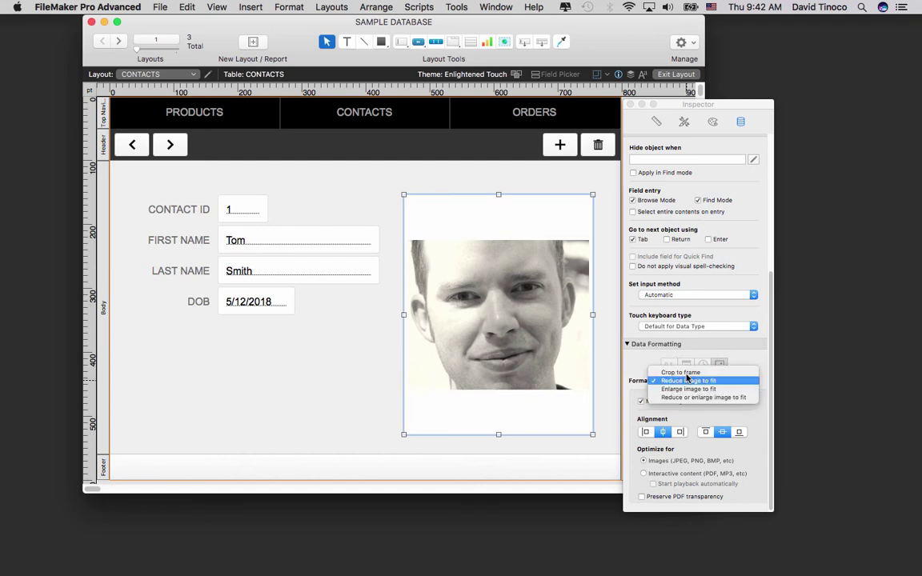
click(682, 371)
click(685, 381)
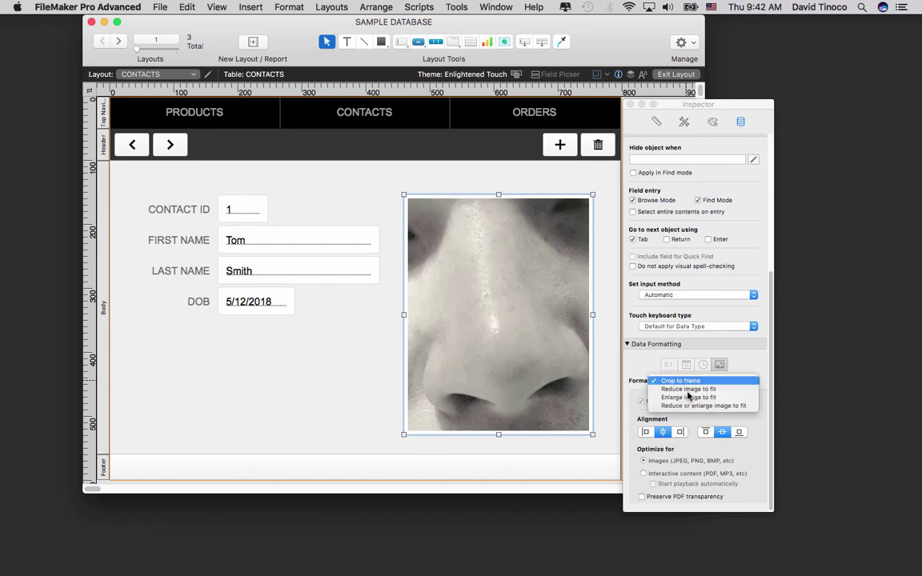
click(688, 396)
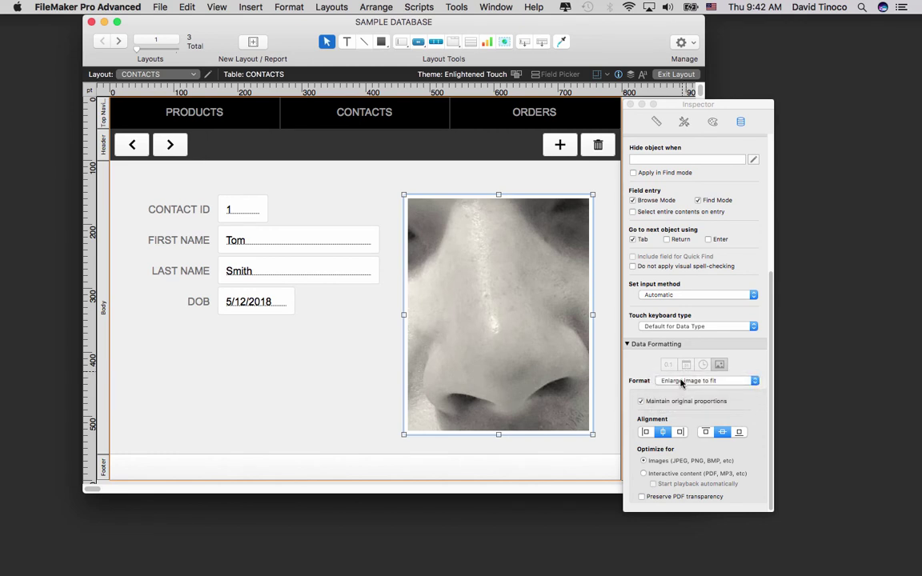
click(682, 380)
click(682, 382)
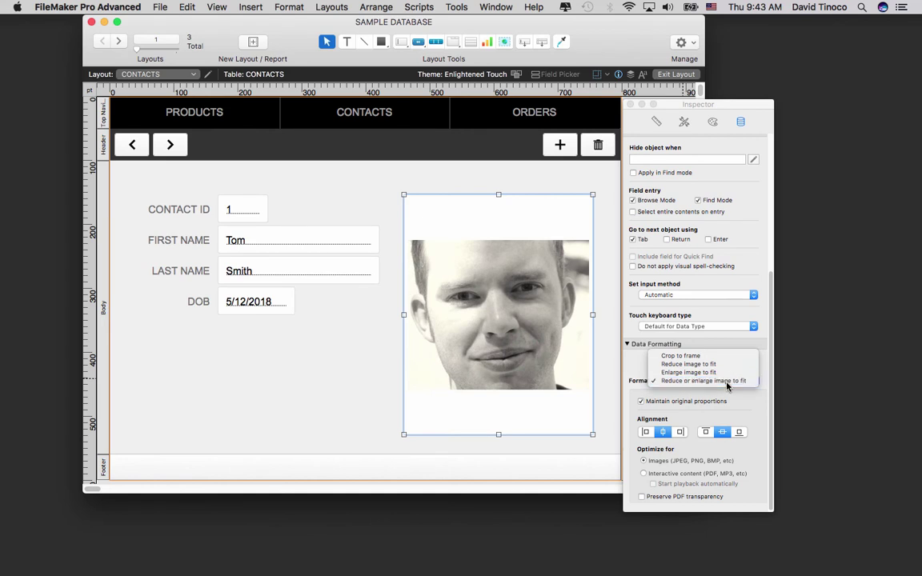
click(726, 381)
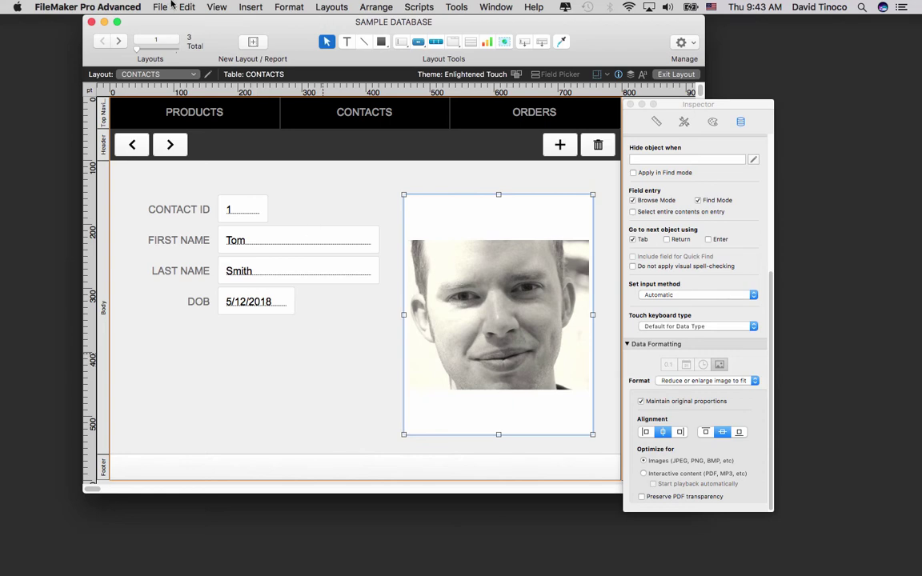
click(289, 330)
Step: Back in Browse mode, resize the SAMPLE DATABASE window to frame the Contacts layout
click(216, 6)
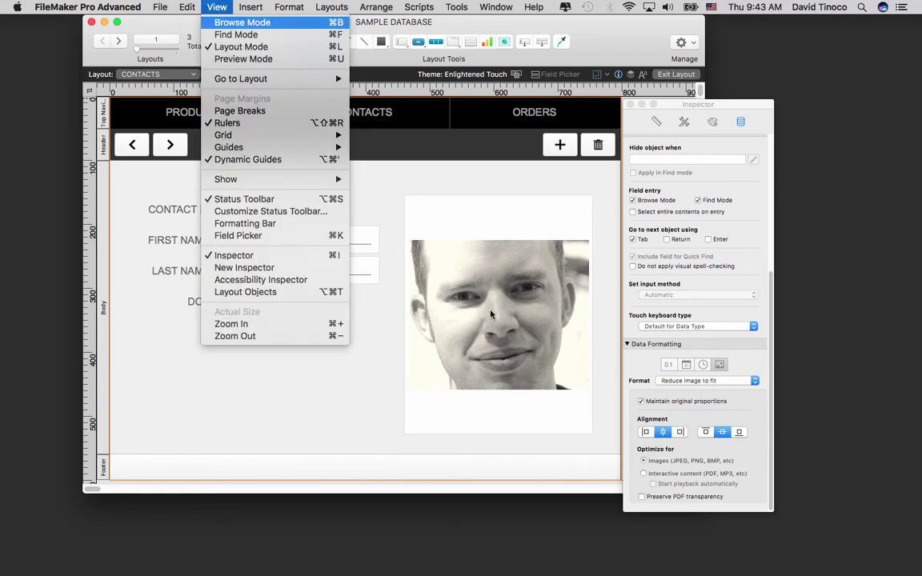
click(243, 22)
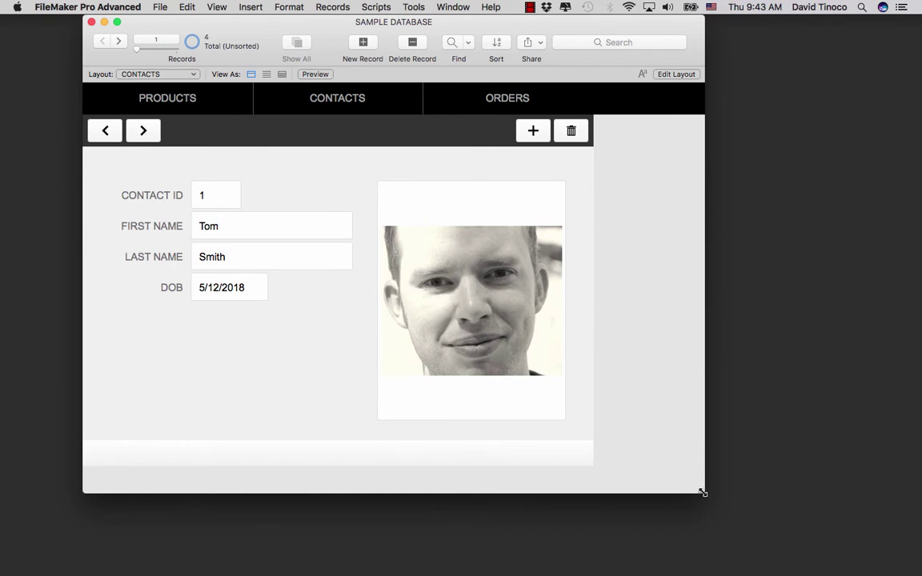
drag(703, 494, 769, 500)
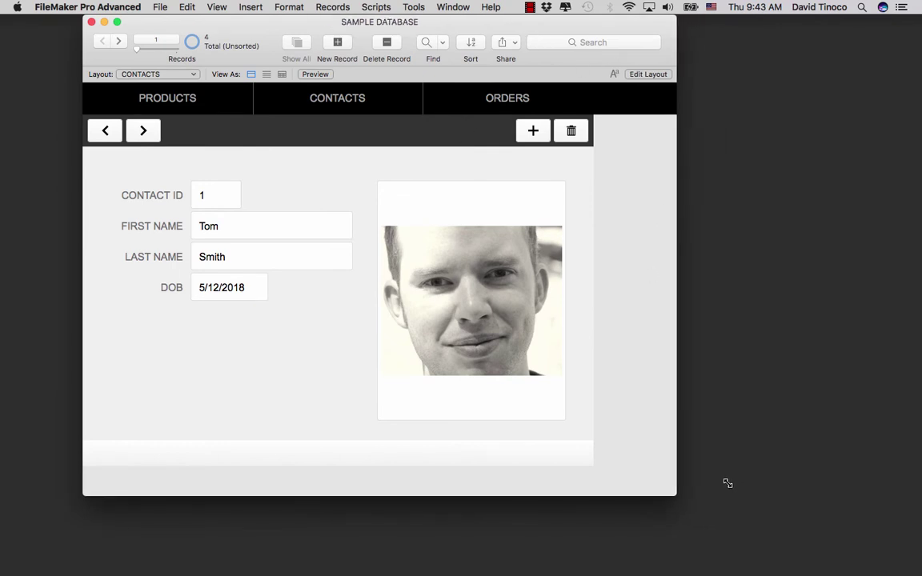
drag(689, 497, 635, 492)
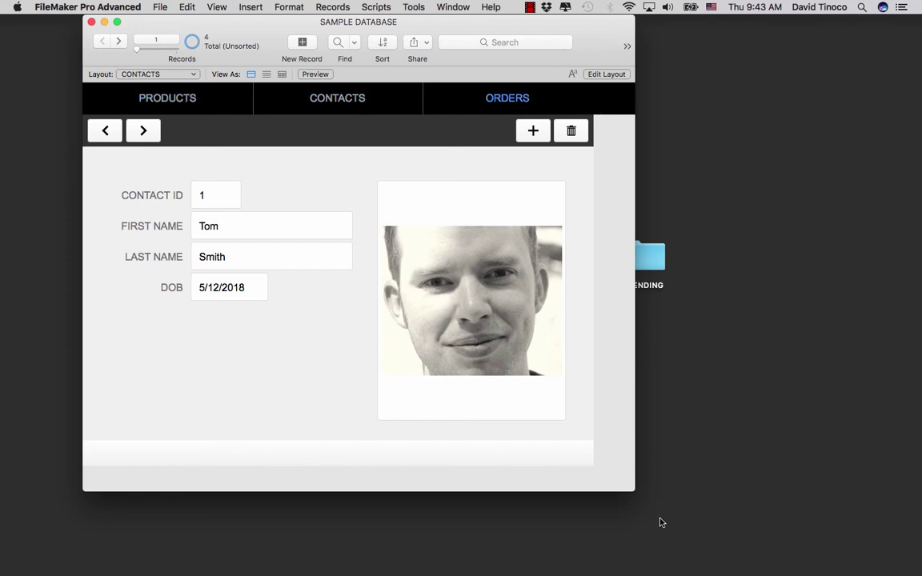
drag(650, 500, 582, 36)
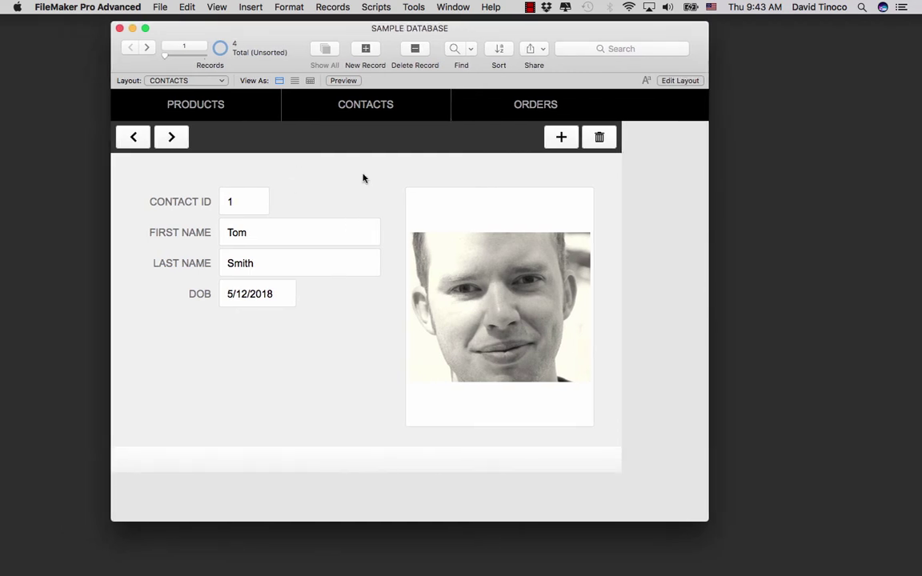
click(377, 9)
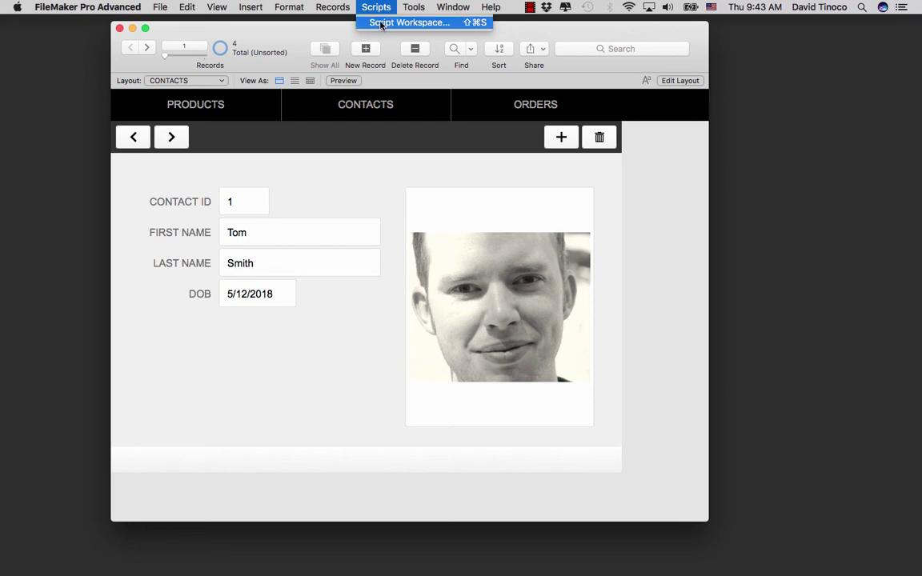
Step: Create a new script named STARTUP SCRIPT in the Script Workspace
click(380, 23)
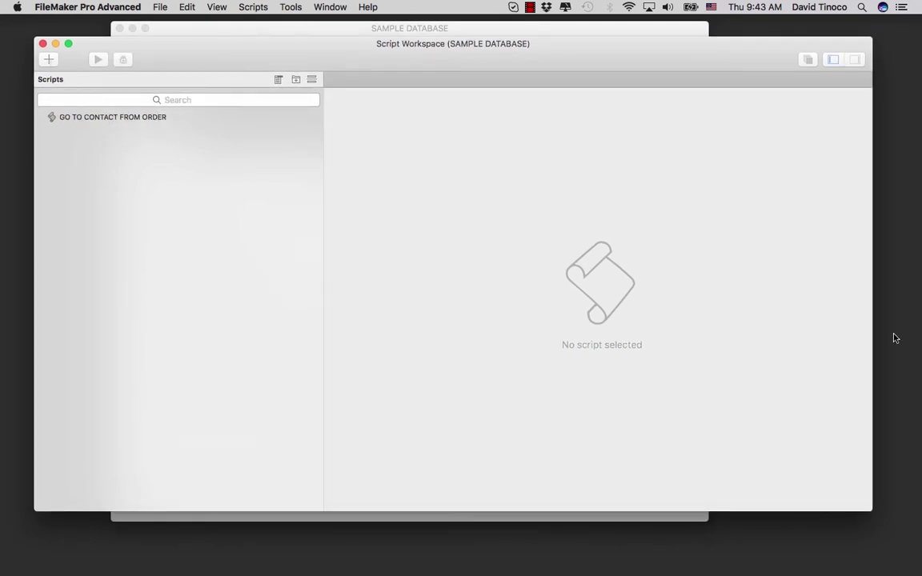
key(super+n)
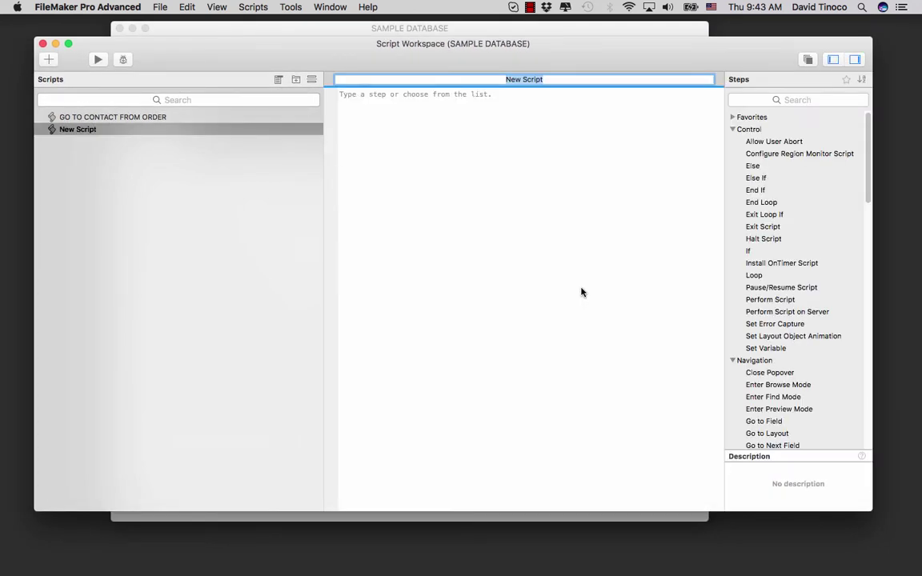
text(STARTUP SCRIPT)
key(Return)
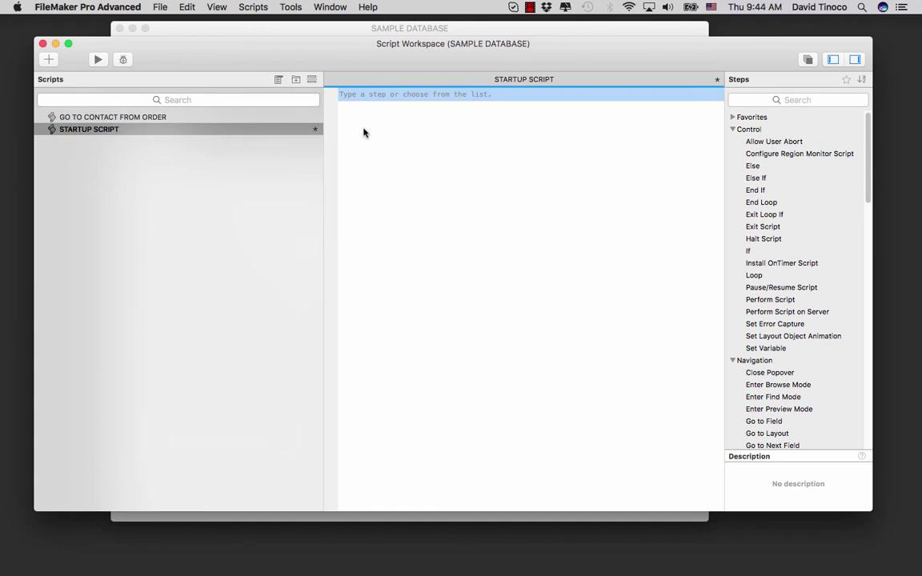
Step: Add a Go to Layout step targeting the CONTACTS layout
text(GO T)
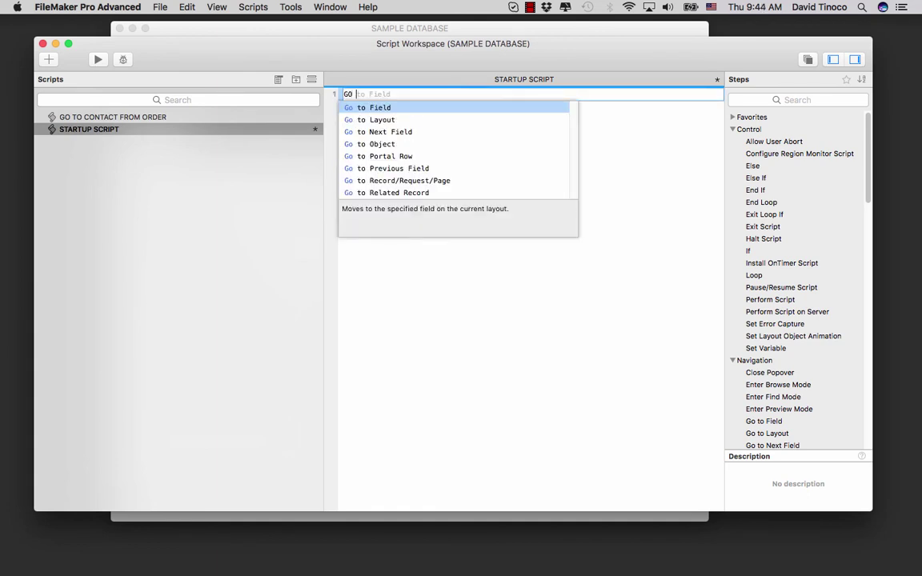
key(Down)
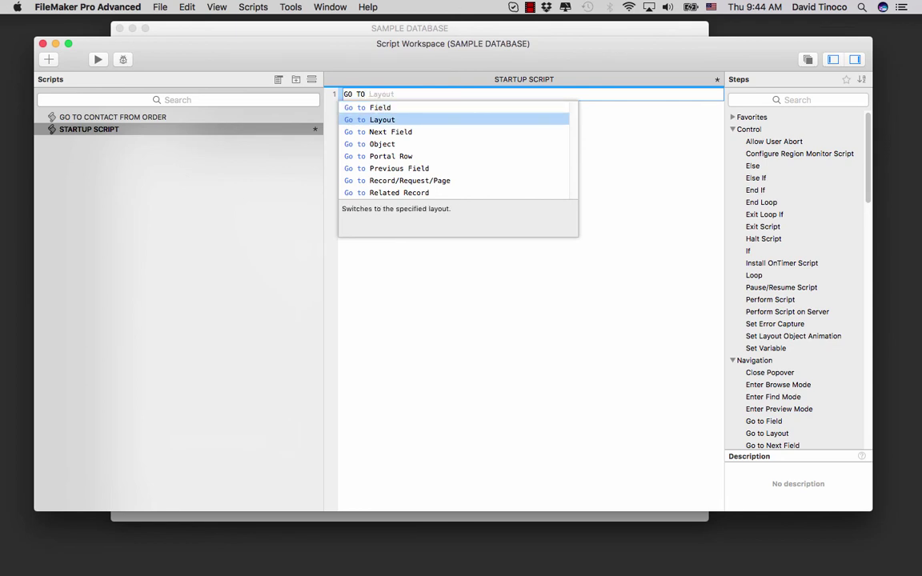
key(Return)
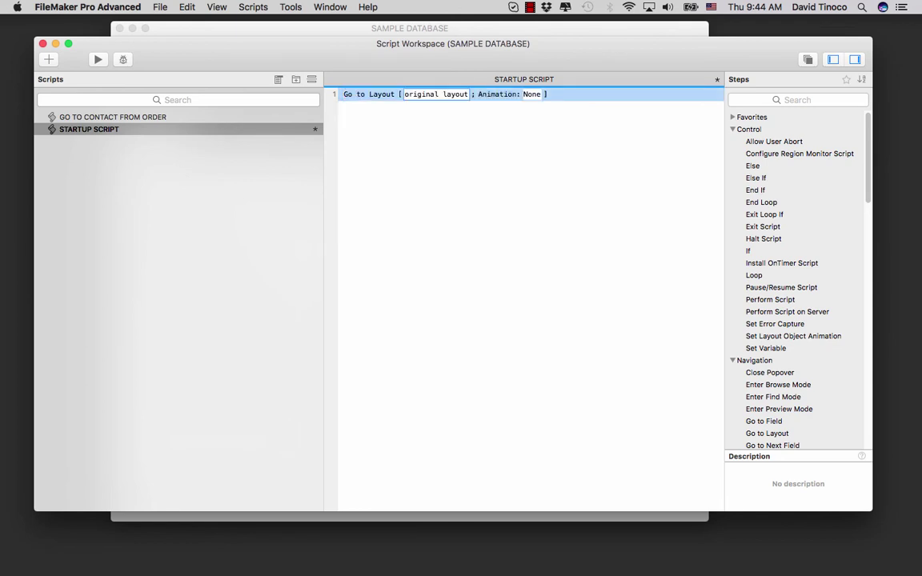
click(436, 94)
click(412, 113)
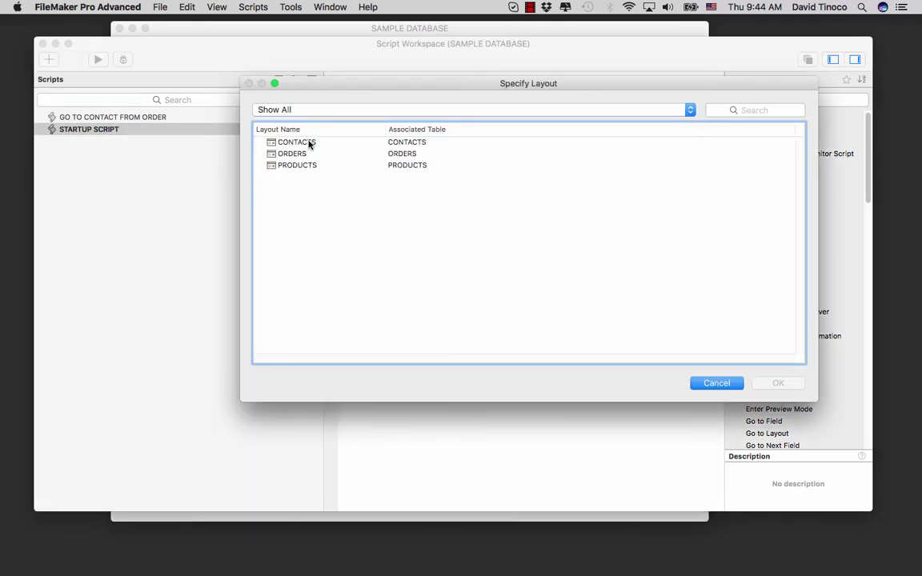
double_click(309, 144)
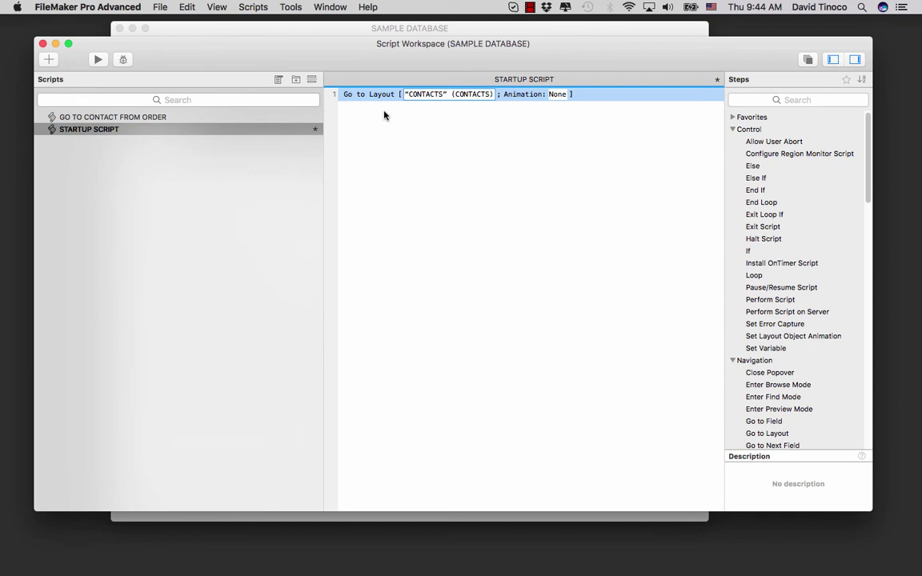
Step: Add an Adjust Window step set to Resize to Fit
click(439, 160)
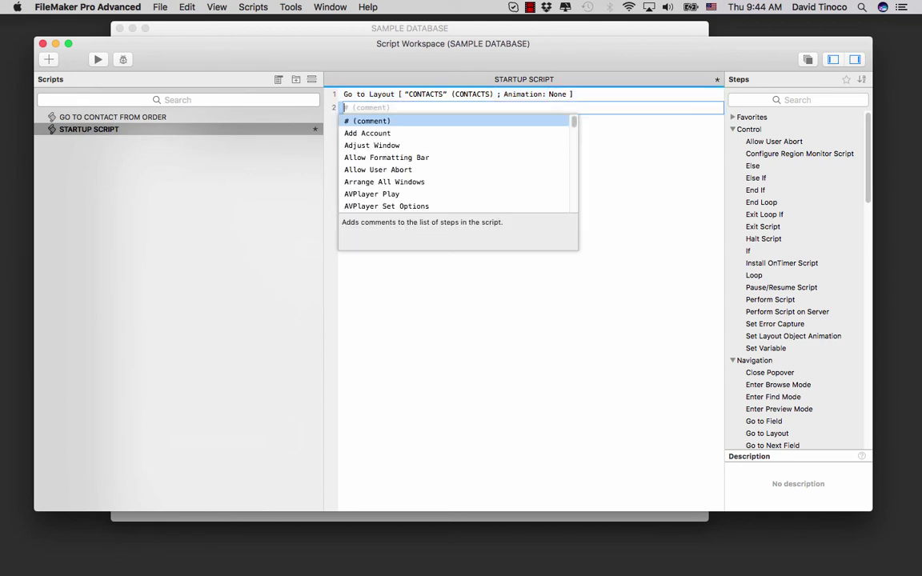
text(ADJUS)
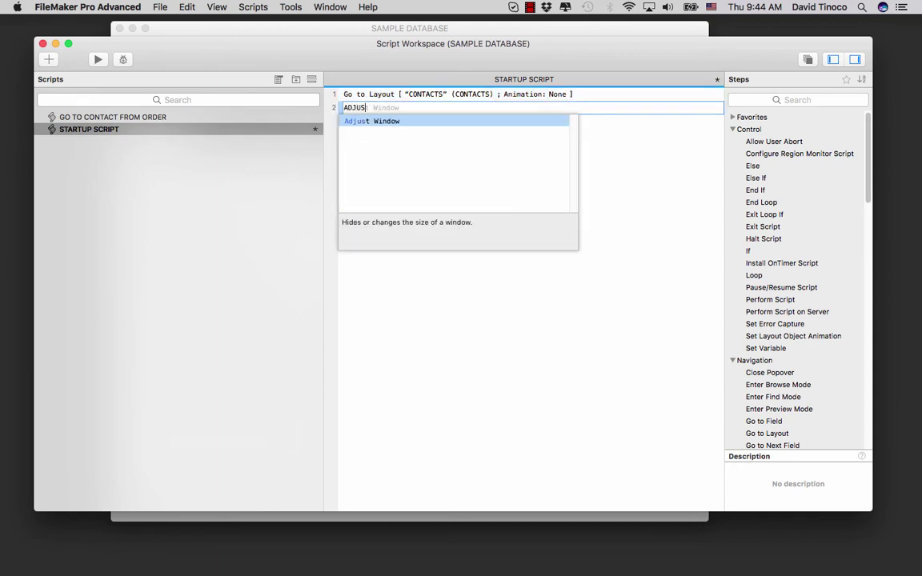
key(Return)
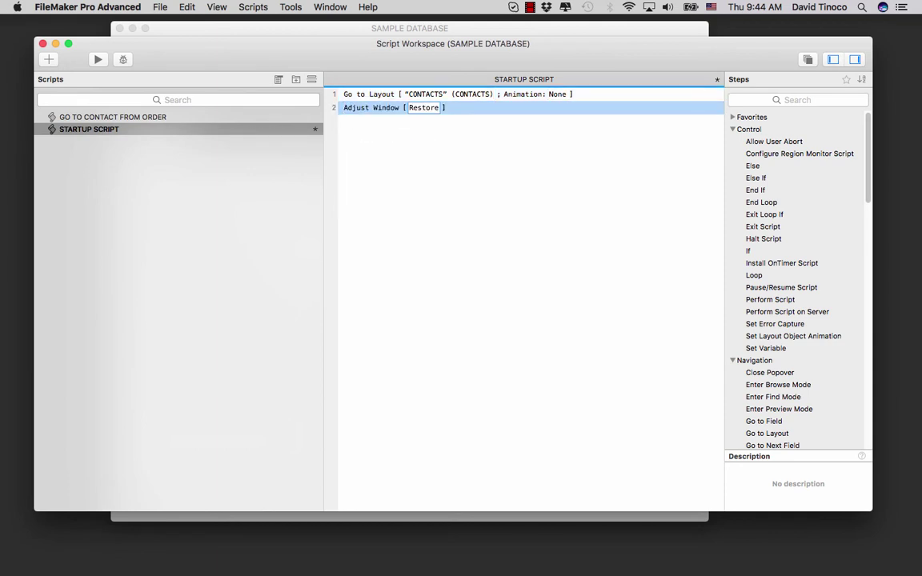
click(429, 112)
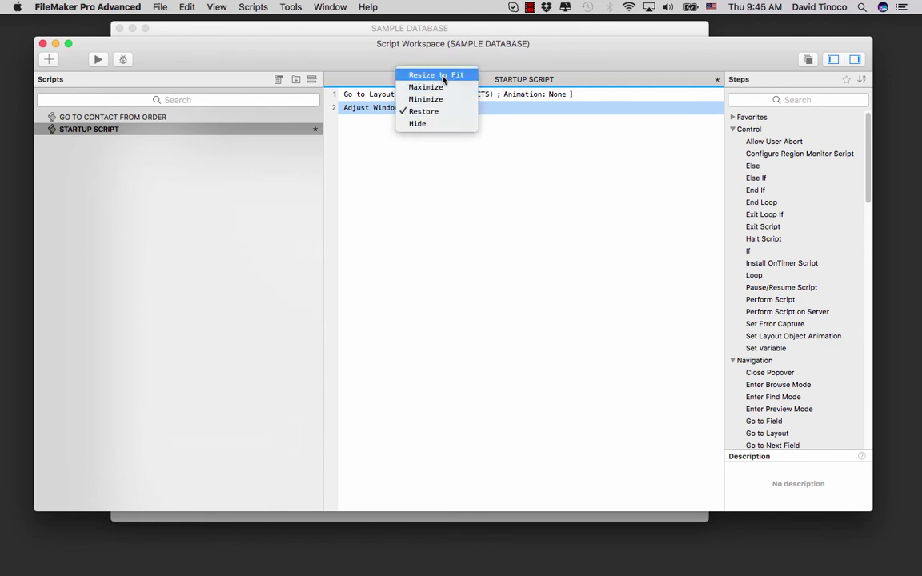
click(443, 76)
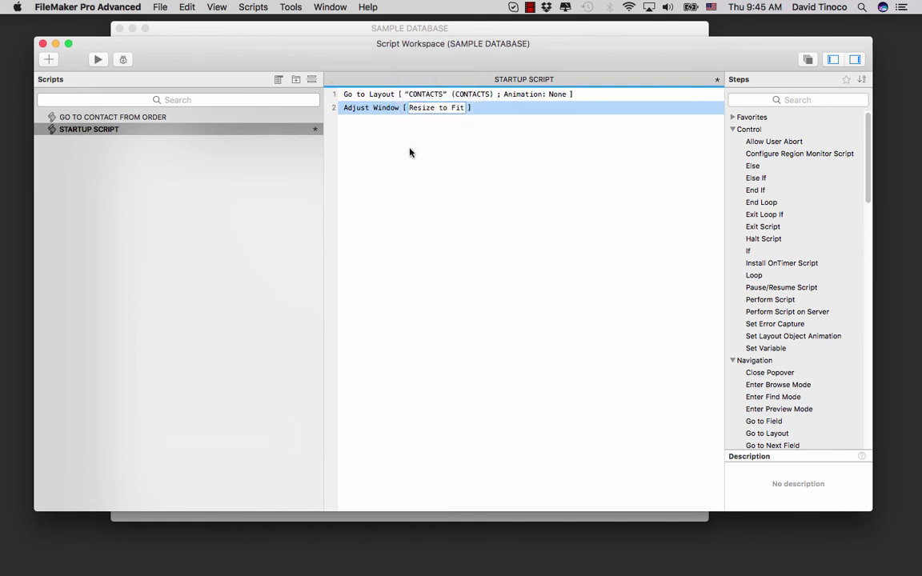
Step: Add Move/Resize Window with Distance from top 20, starting a calculation for Distance from left
click(409, 152)
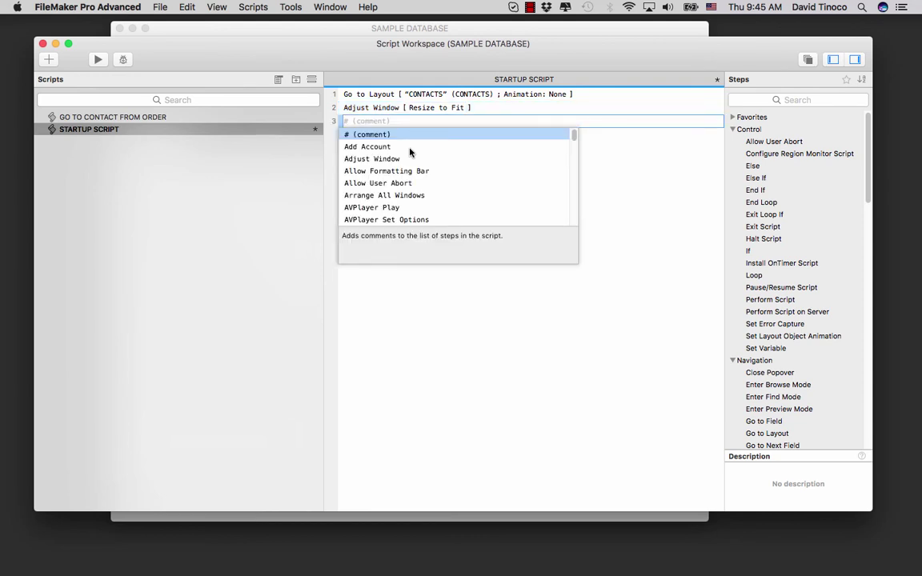
text(RESI)
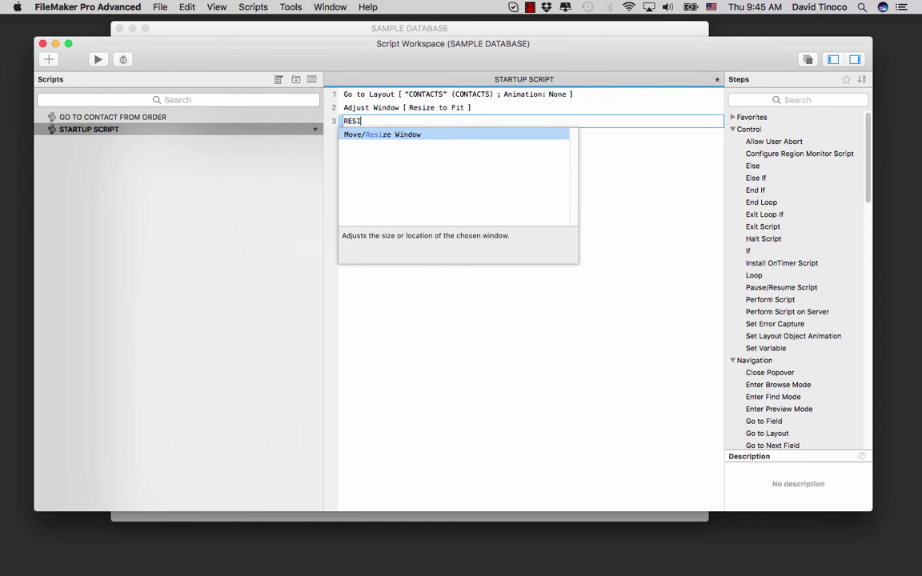
key(Return)
click(503, 121)
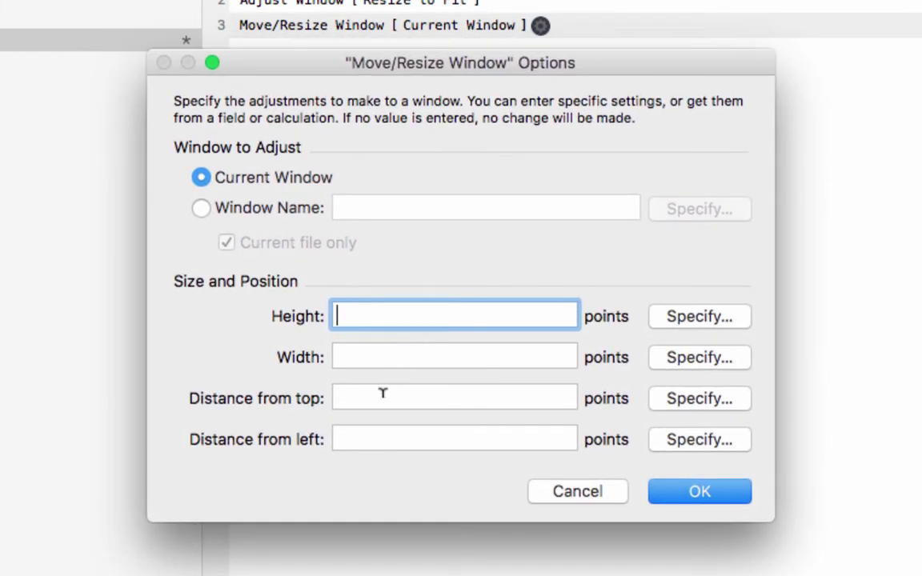
key(Tab)
key(Tab)
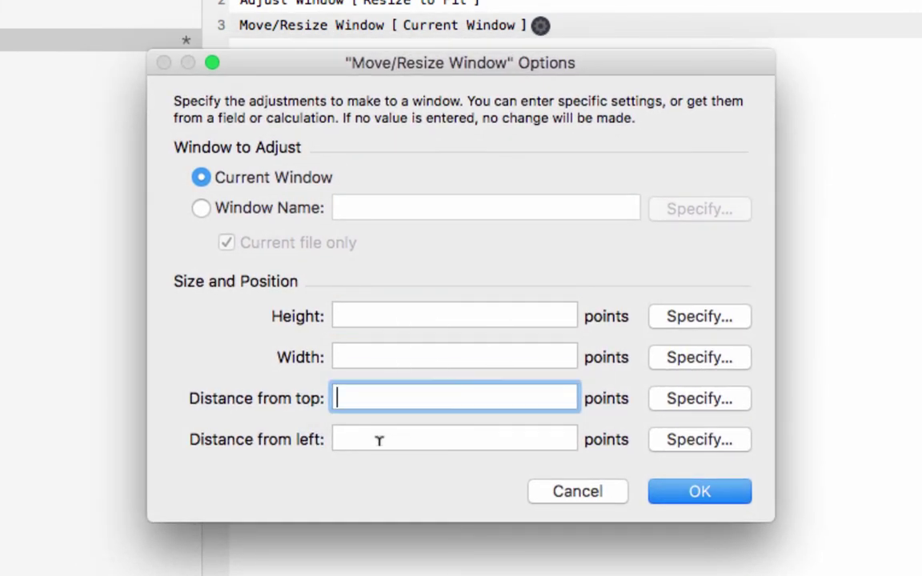
key(Tab)
key(shift+Tab)
text(20)
key(Tab)
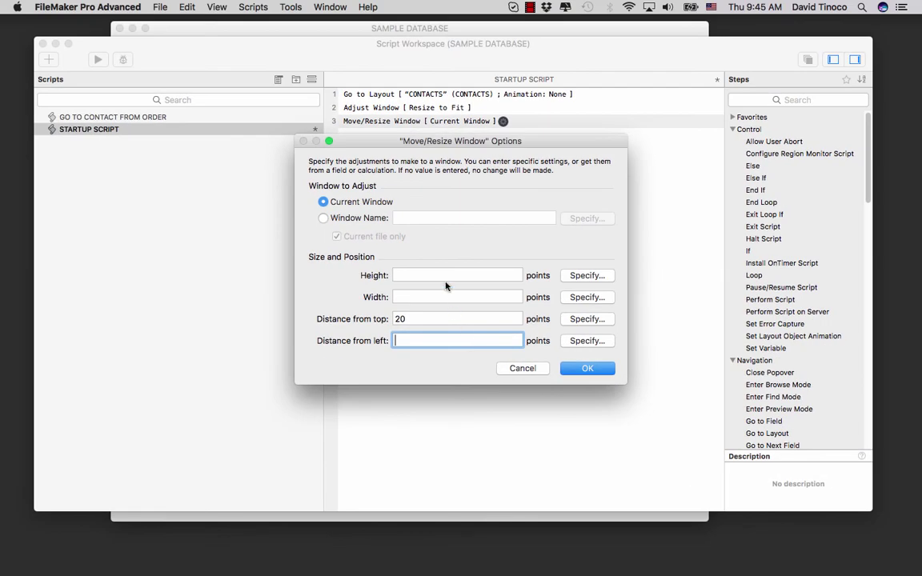
click(590, 347)
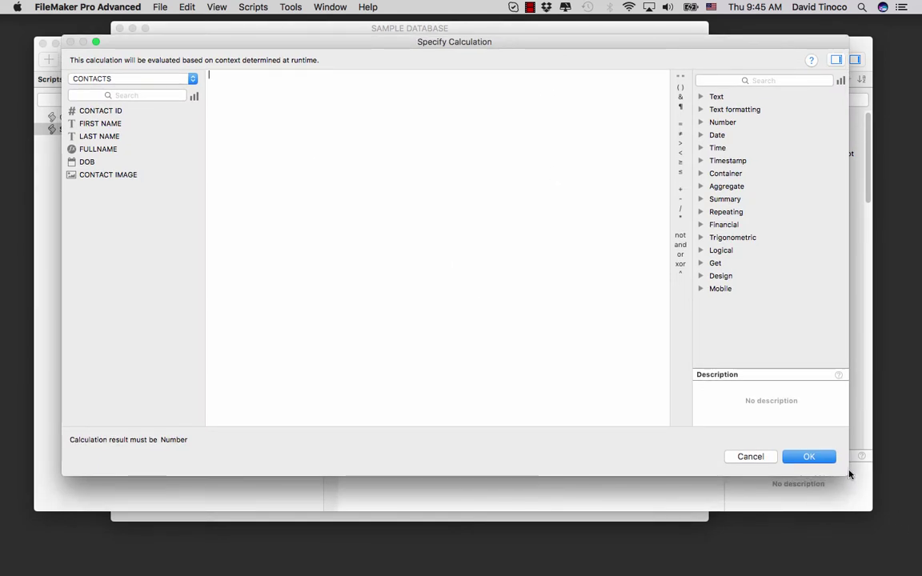
Step: Set the window's Left to Get ( ScreenWidth ) / 2 - Get ( WindowWidth ) / 2, with Top 20
drag(850, 475, 726, 465)
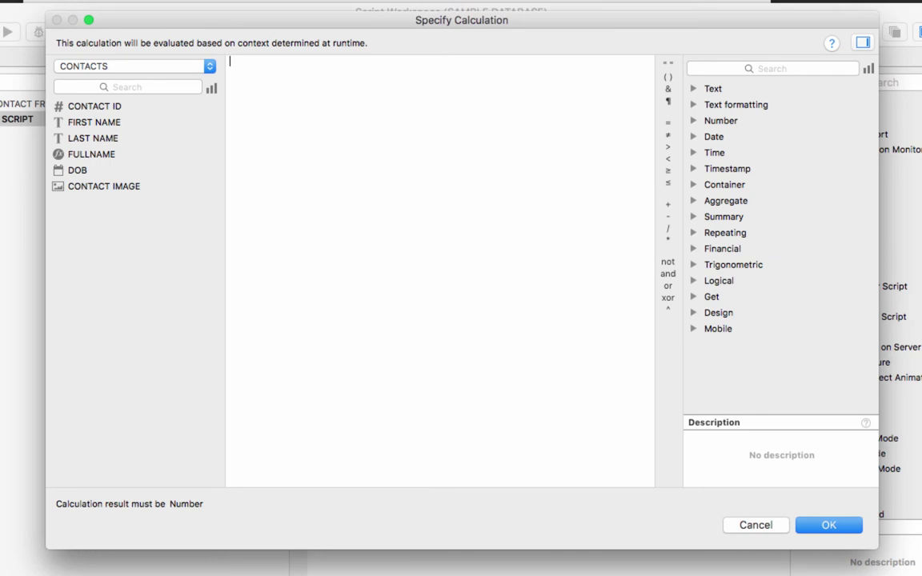
click(693, 296)
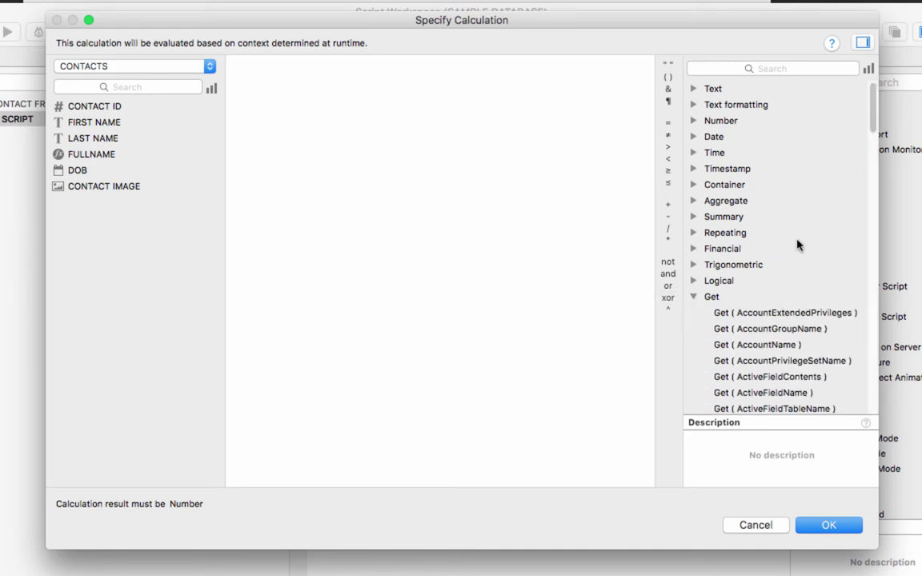
scroll(797, 244, down, 20)
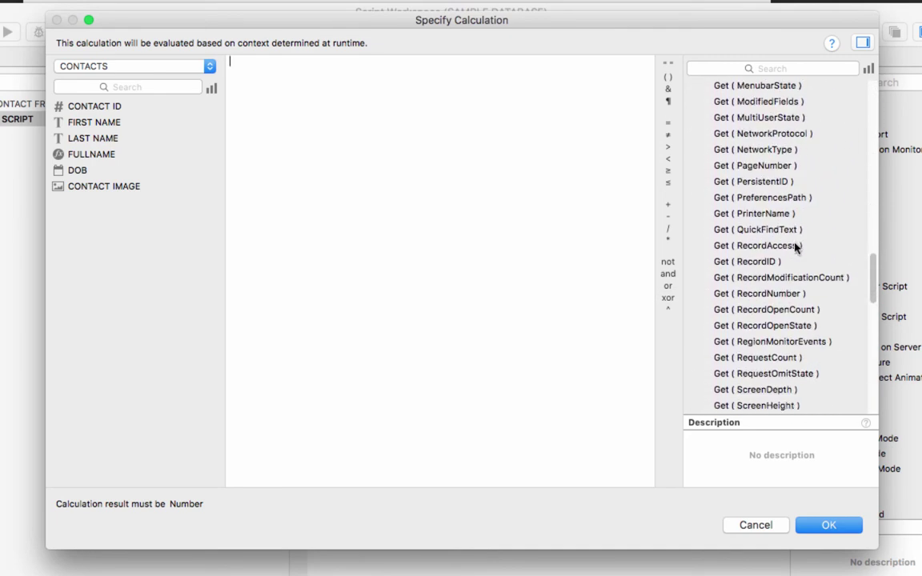
scroll(734, 251, down, 7)
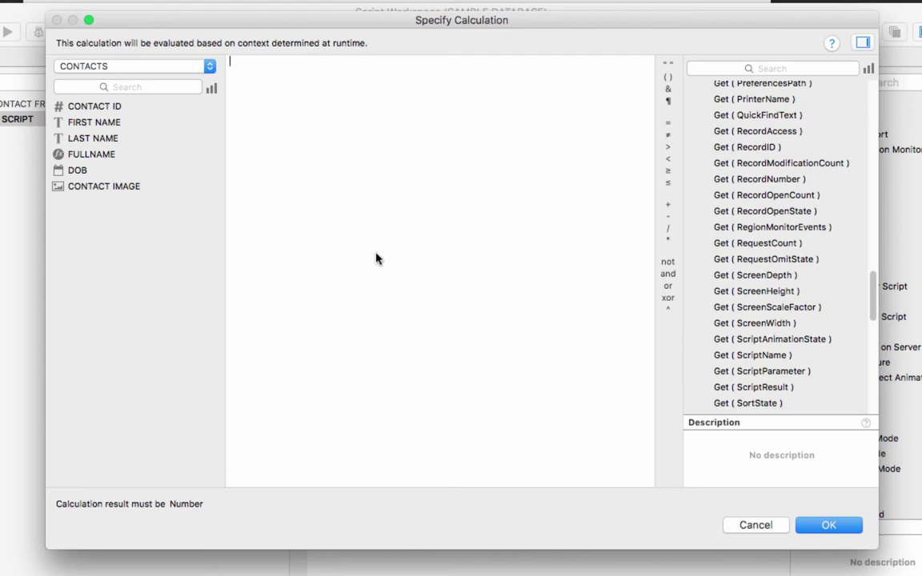
drag(754, 322, 377, 252)
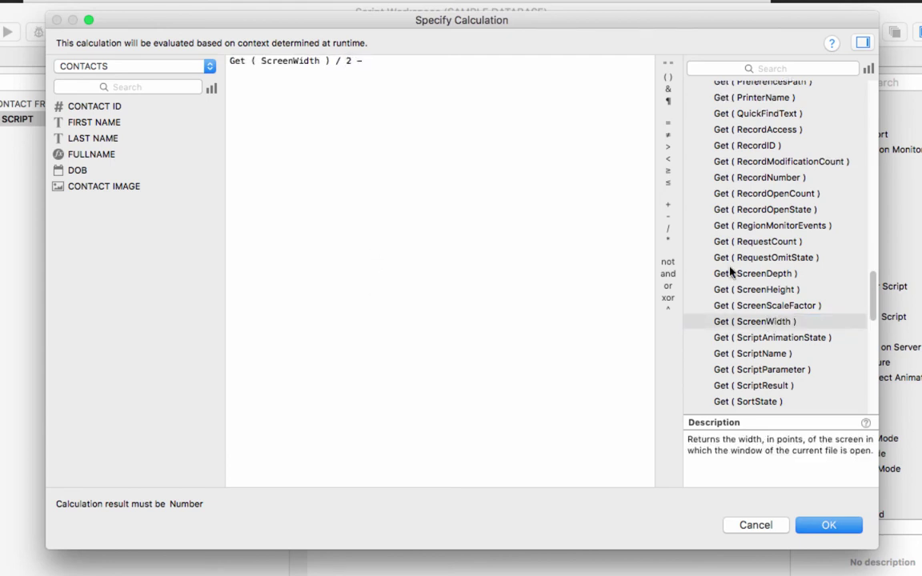
scroll(740, 272, down, 15)
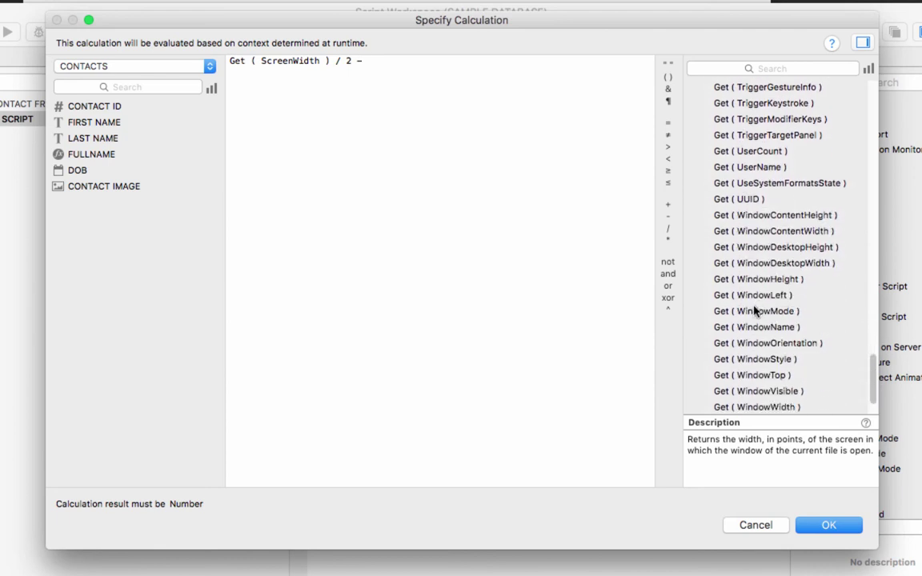
scroll(748, 336, down, 3)
drag(744, 361, 463, 238)
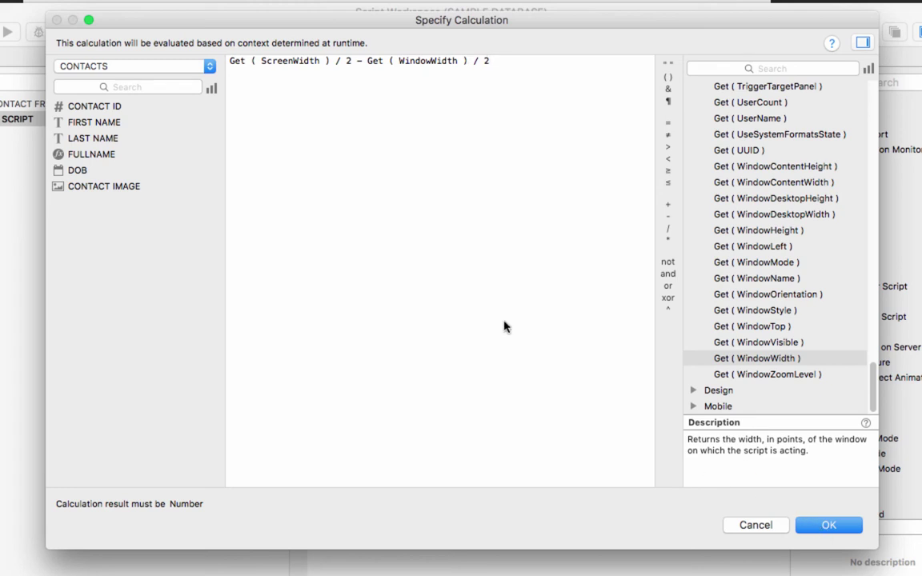
key(Return)
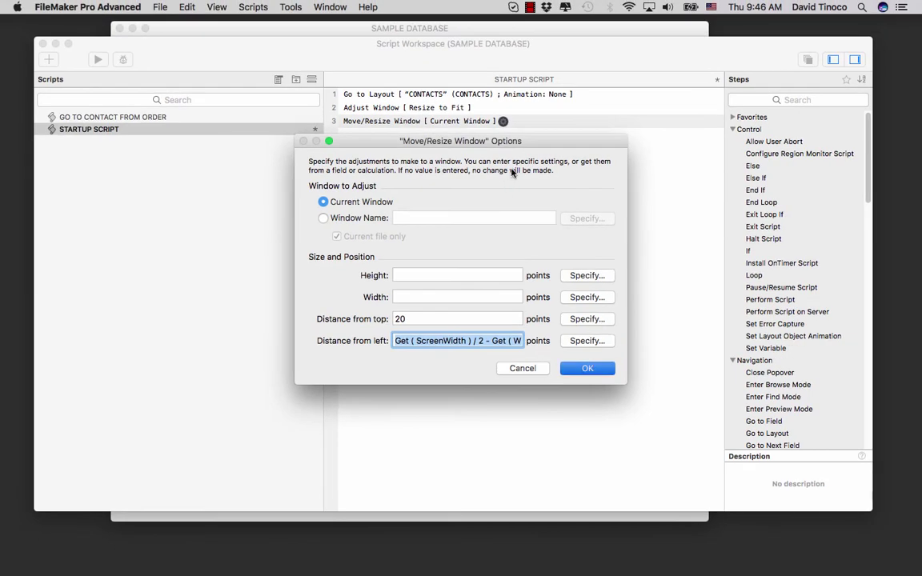
key(Return)
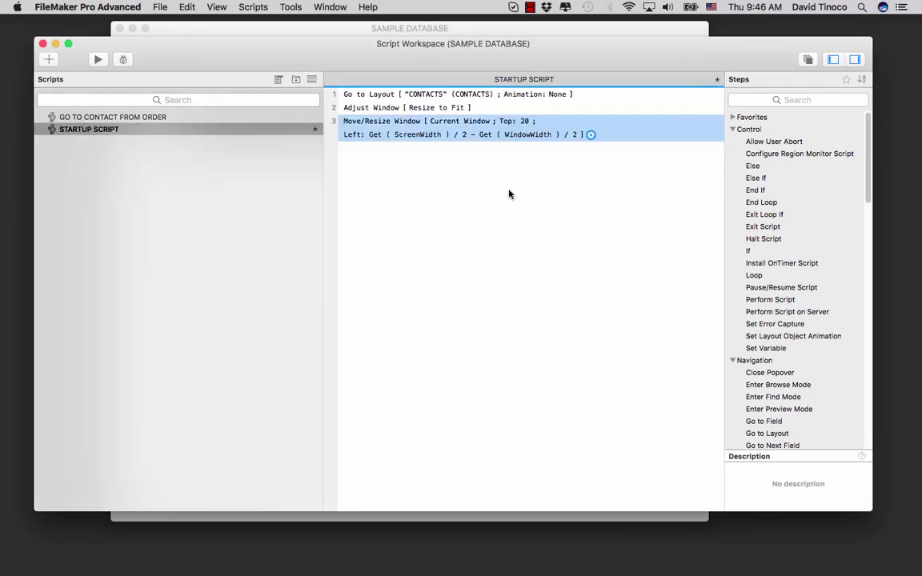
Step: Add a Show/Hide Menubar [Hide] step right after Go to Layout
key(Up)
key(Up)
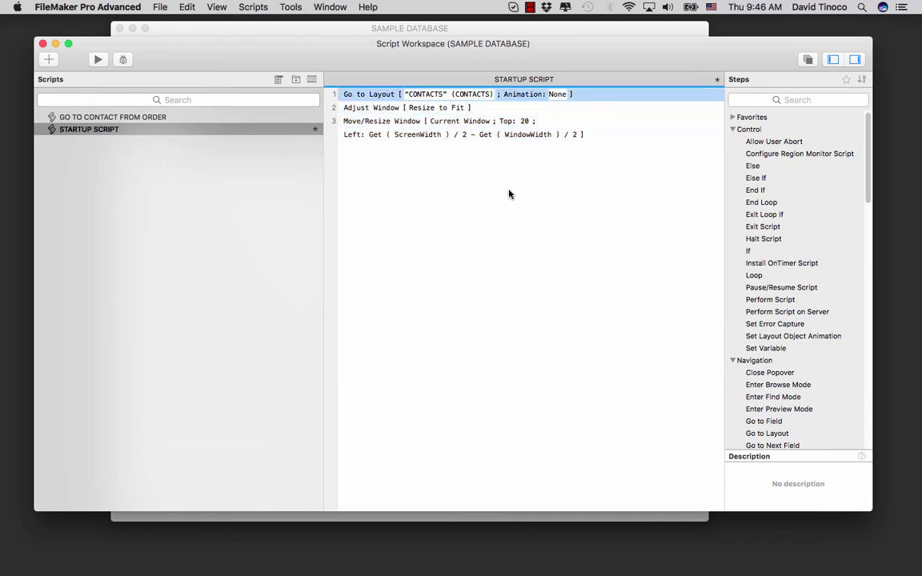
key(Return)
text(show)
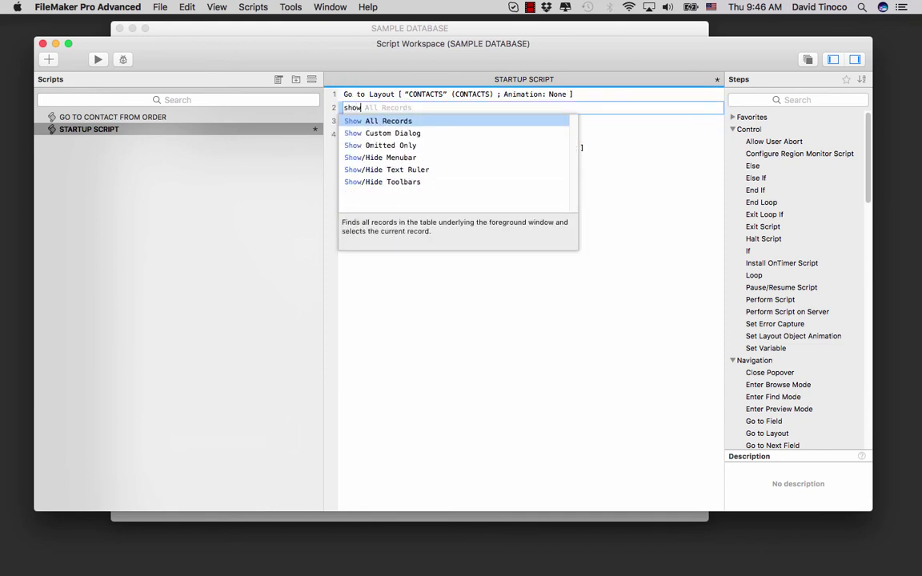
key(Down)
key(Down)
key(Down)
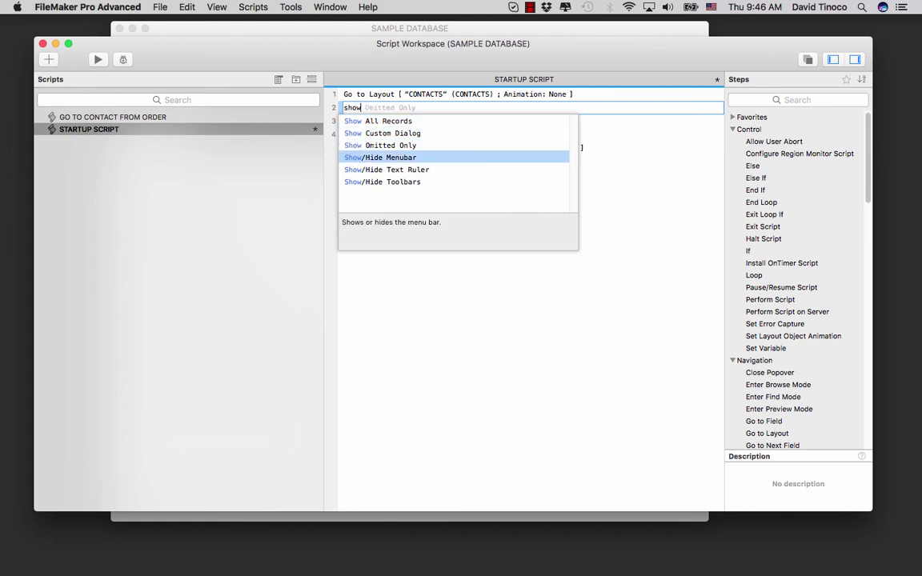
key(Return)
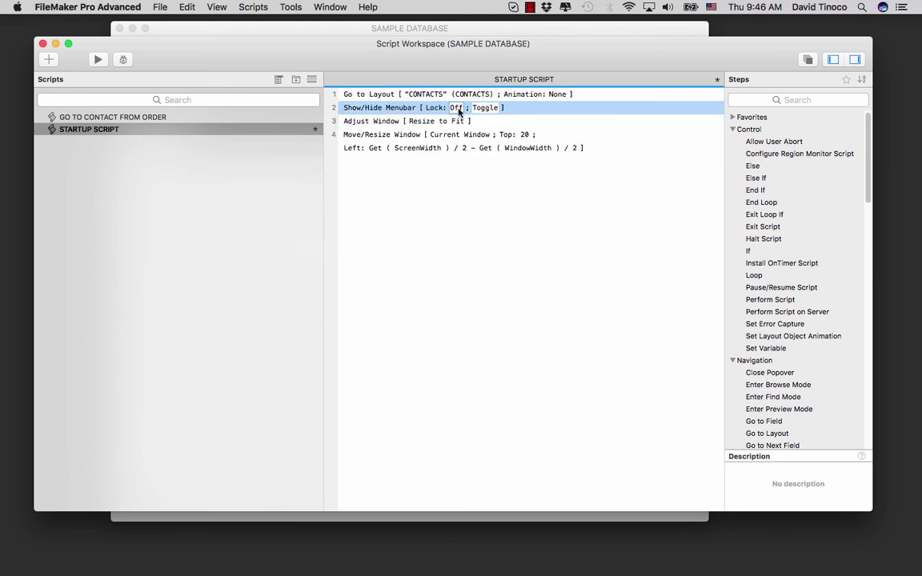
click(493, 108)
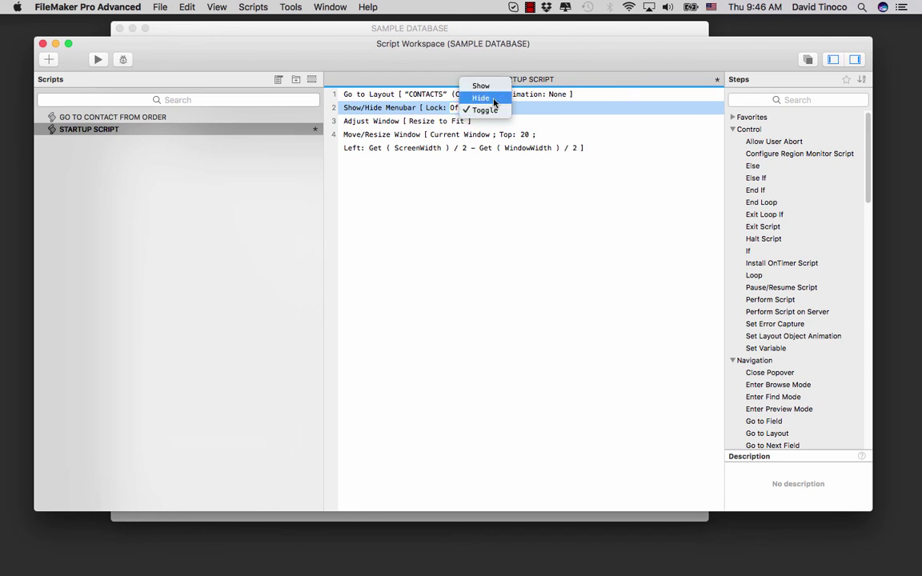
click(462, 99)
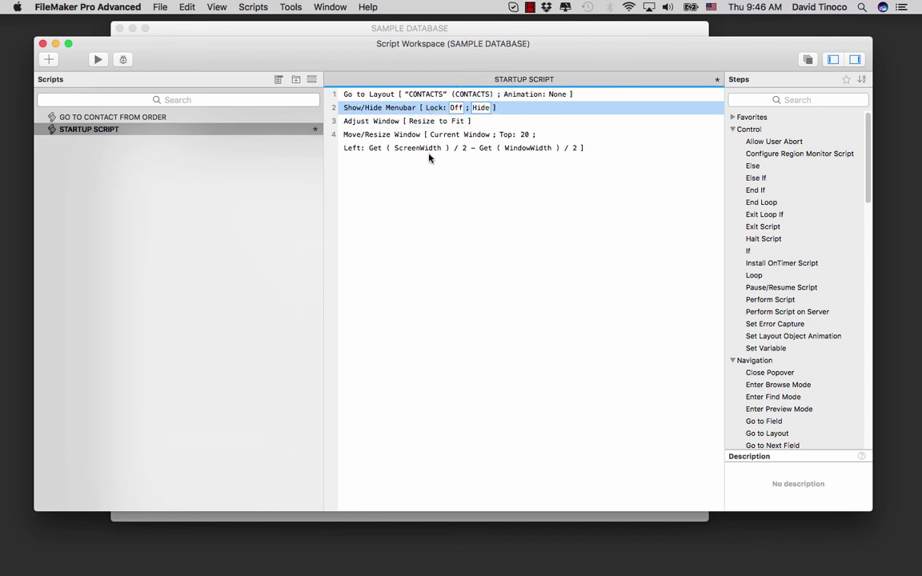
drag(607, 55, 610, 57)
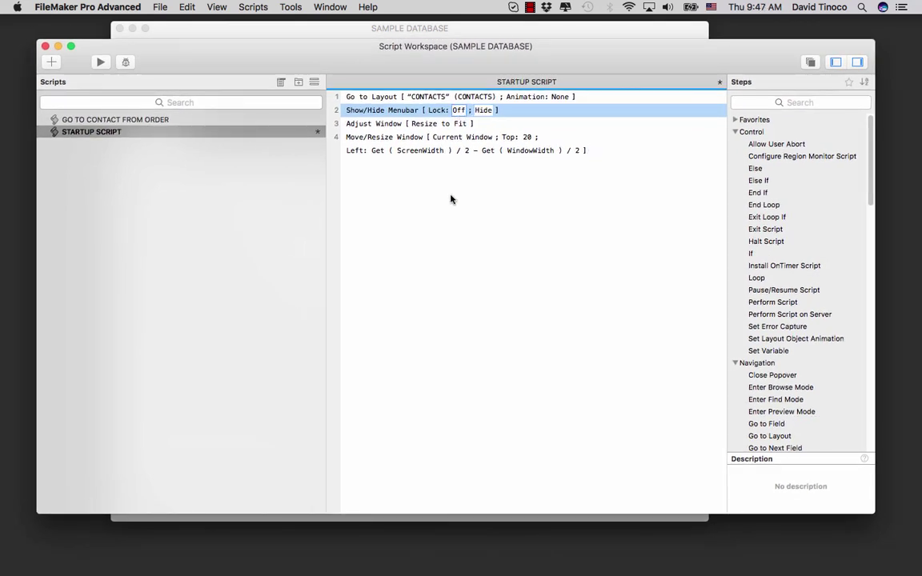
Step: Add Show/Hide Toolbars [Hide] below it and close the Script Workspace
key(Down)
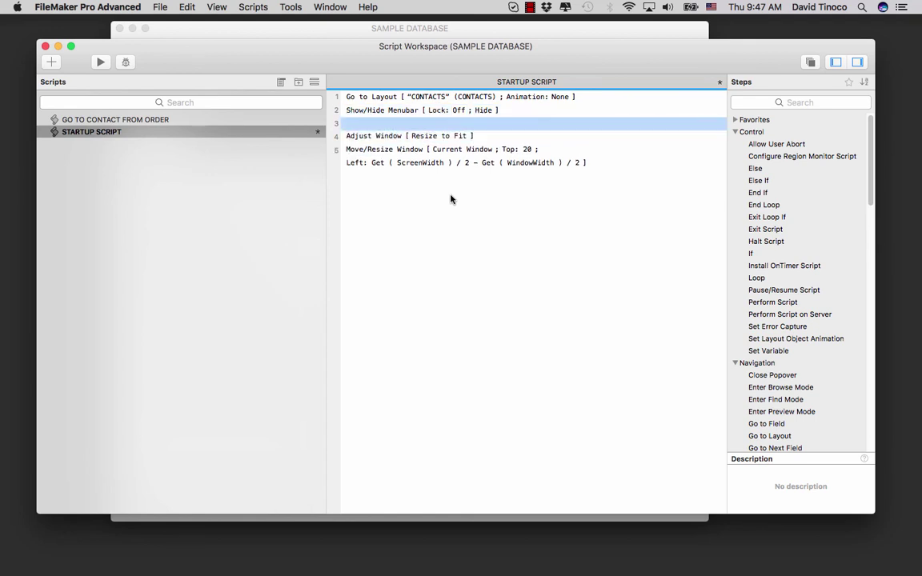
text(show)
key(Return)
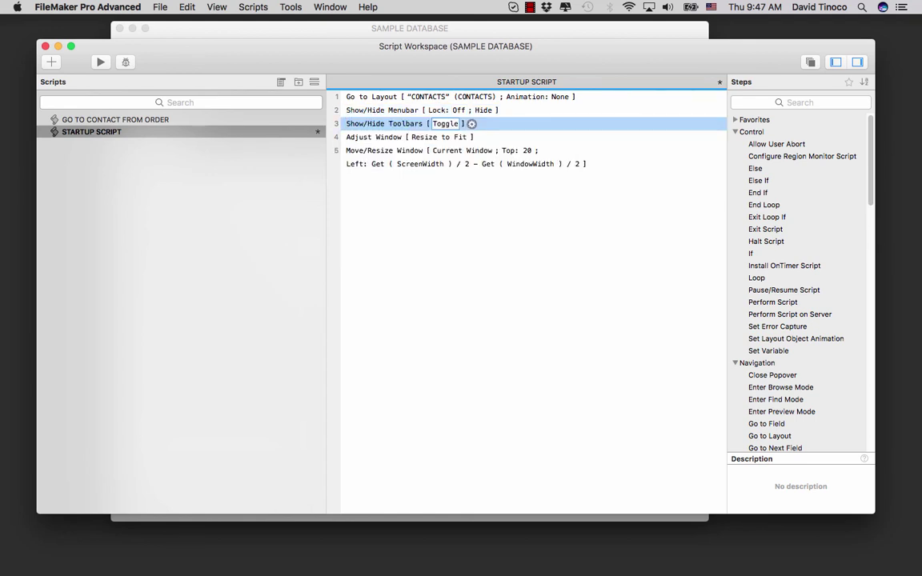
click(438, 125)
click(448, 114)
click(345, 206)
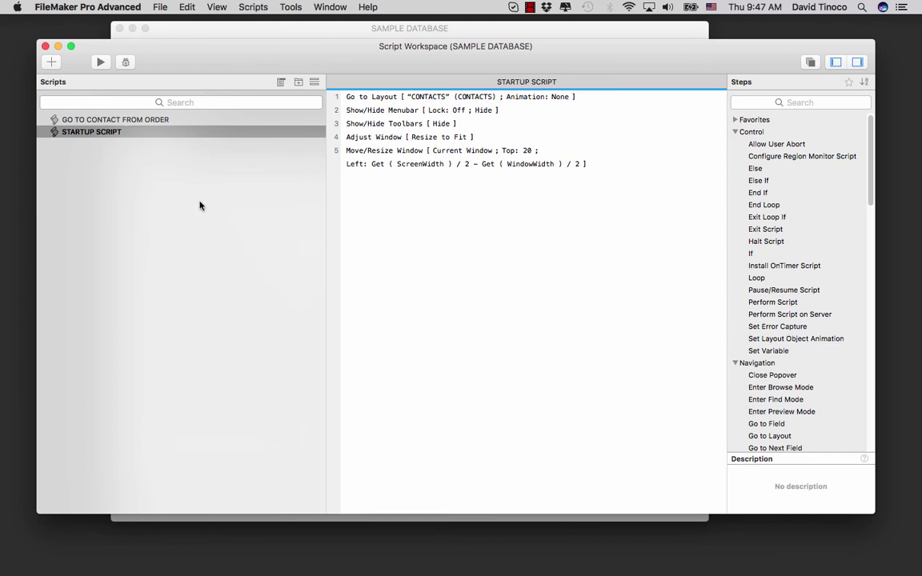
click(46, 47)
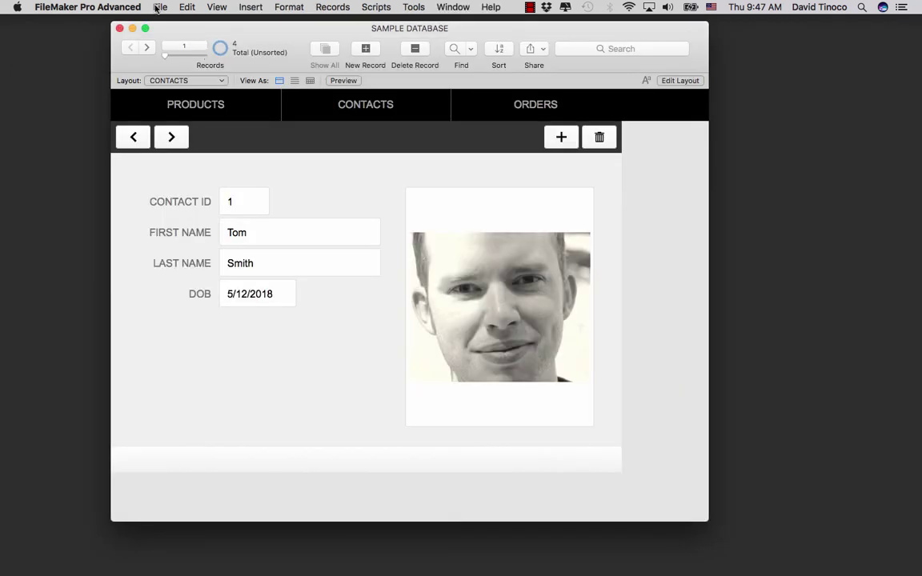
Step: In File Options, set the OnFirstWindowOpen script trigger to run STARTUP SCRIPT
click(159, 7)
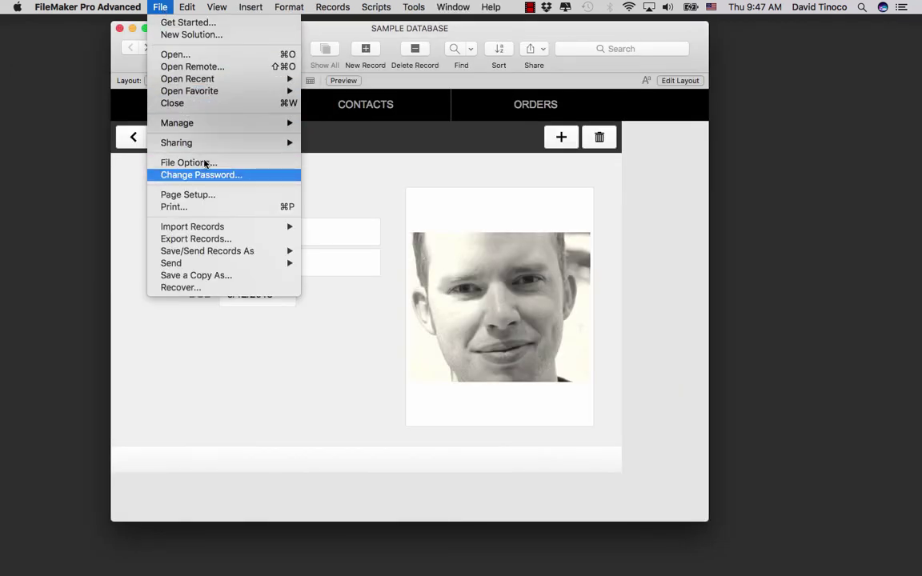
click(273, 163)
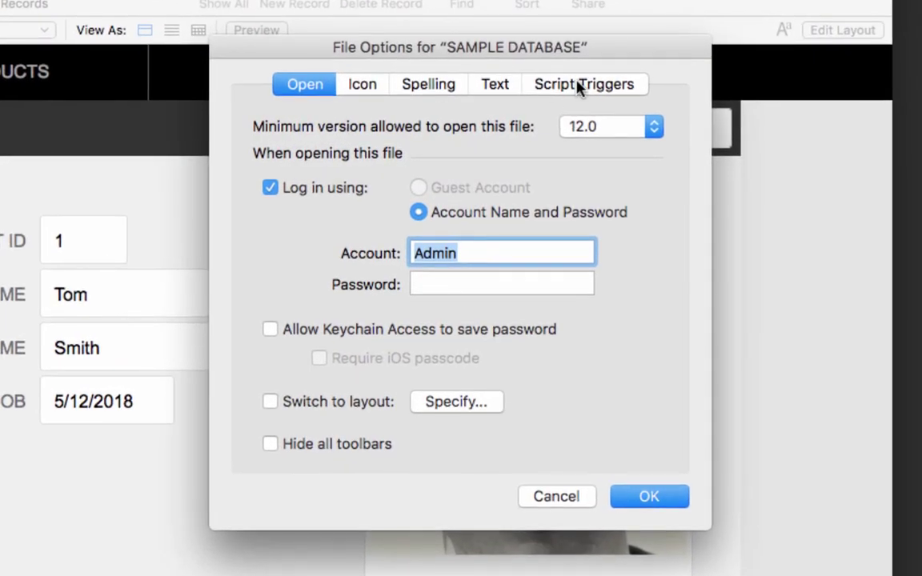
click(561, 95)
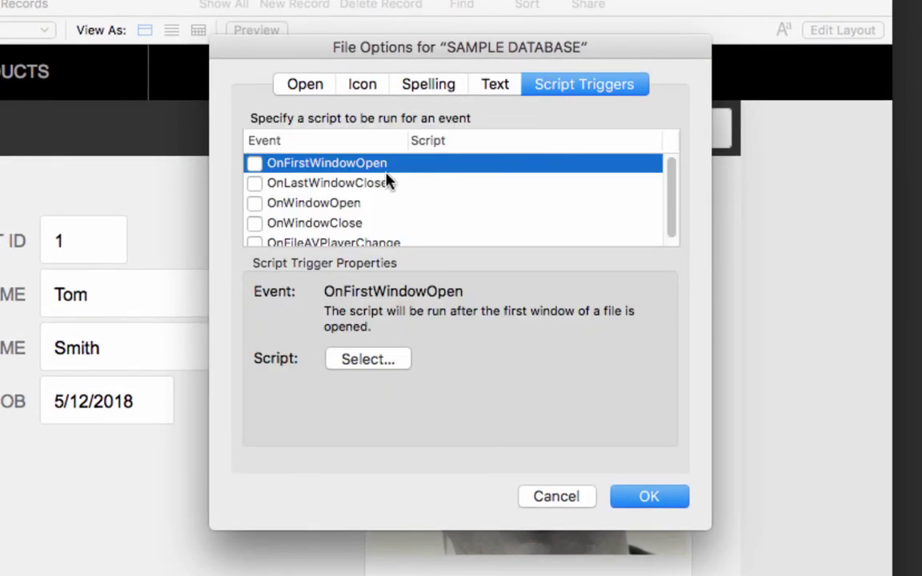
click(255, 163)
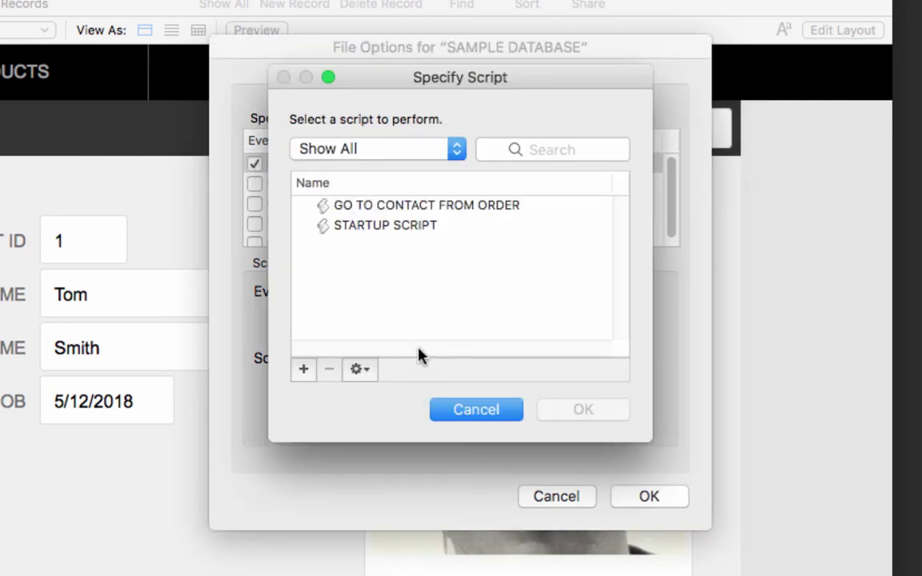
click(400, 225)
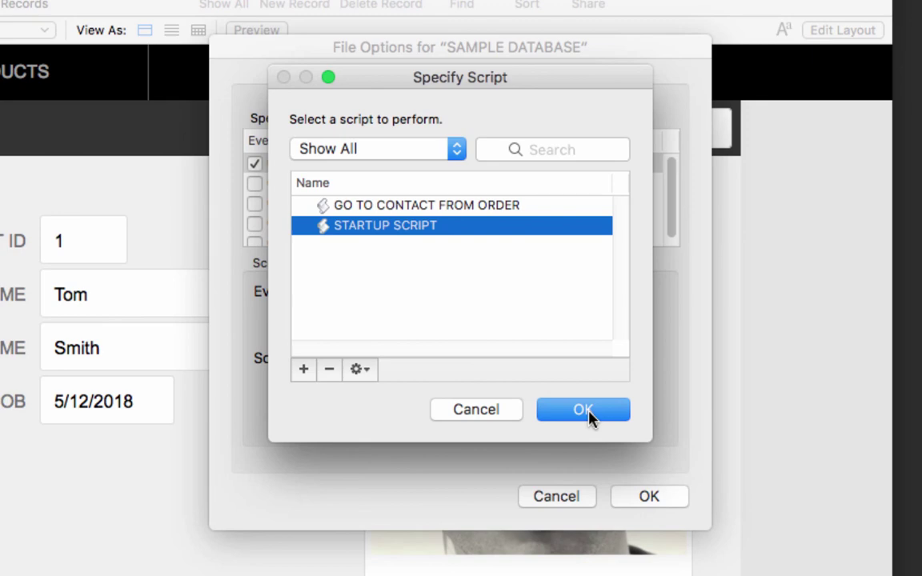
click(586, 411)
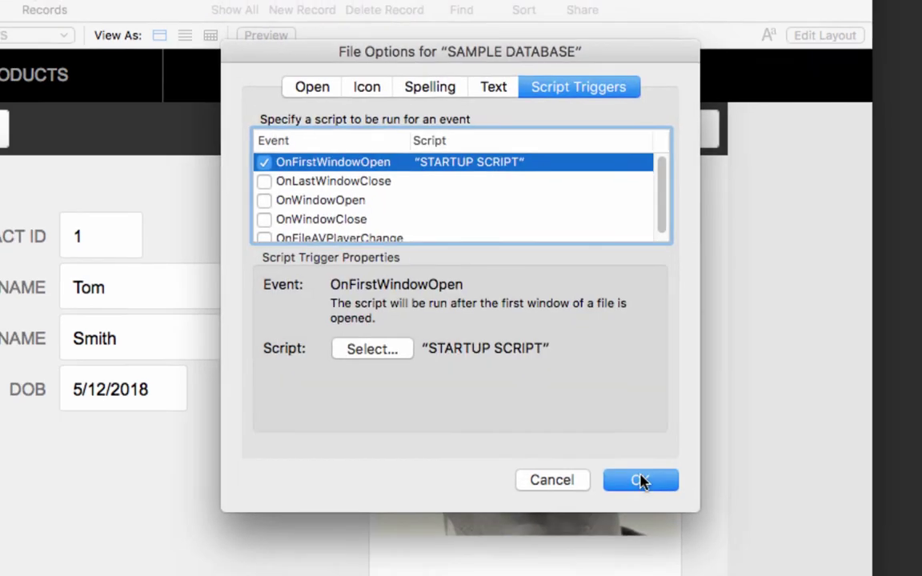
click(649, 497)
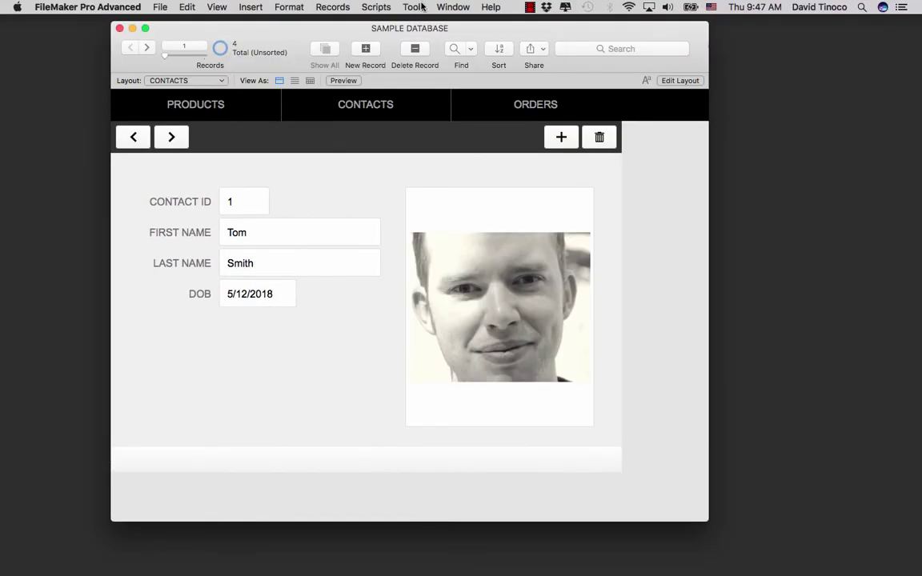
Step: Open the Script Debugger and start STARTUP SCRIPT from the Scripts menu
click(416, 8)
click(422, 23)
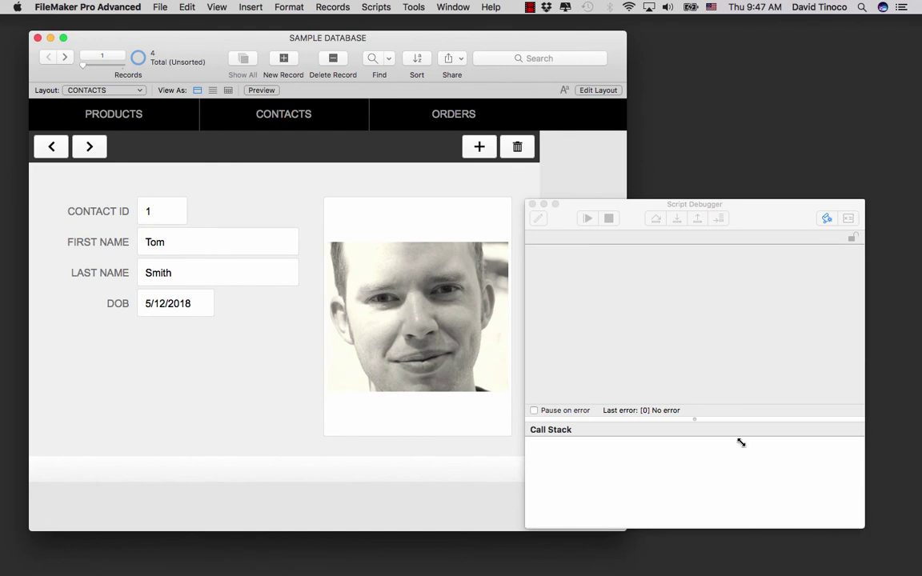
click(766, 215)
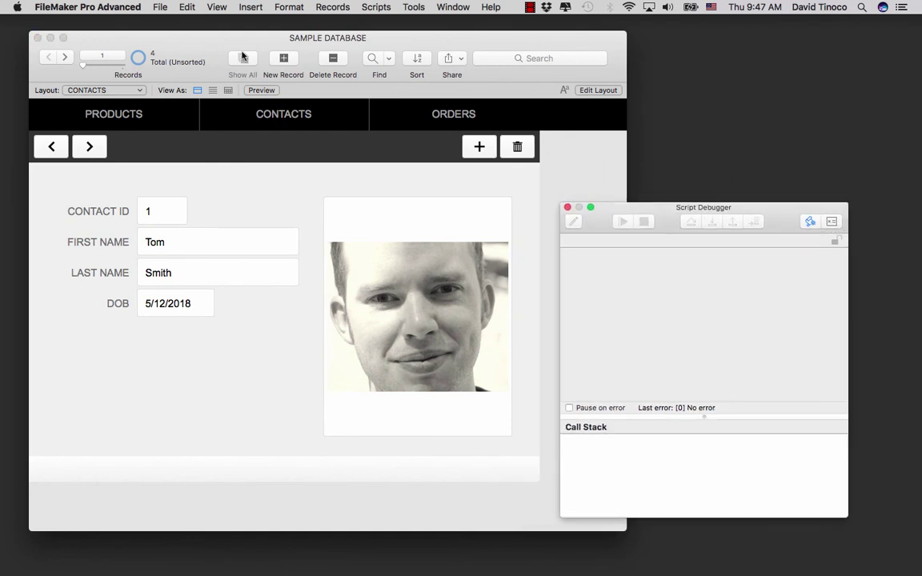
click(376, 7)
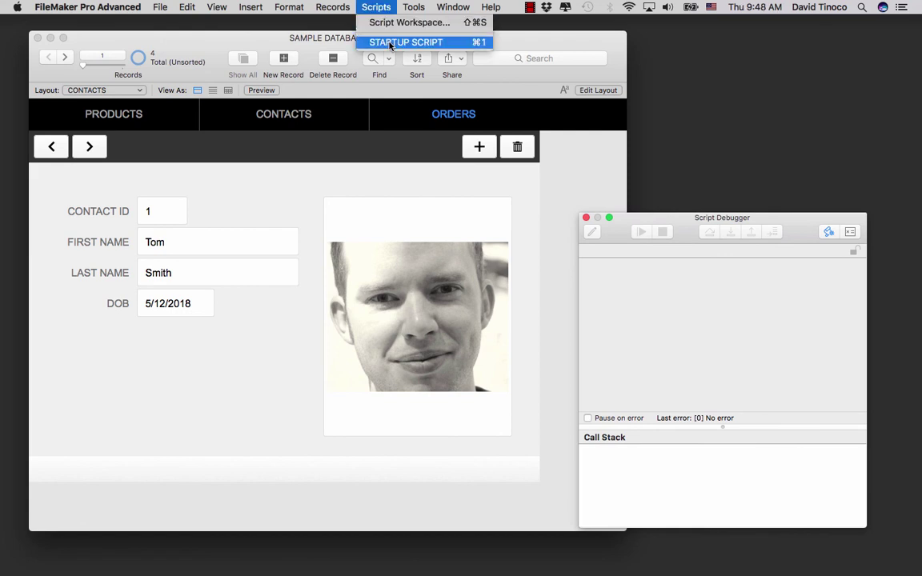
click(389, 44)
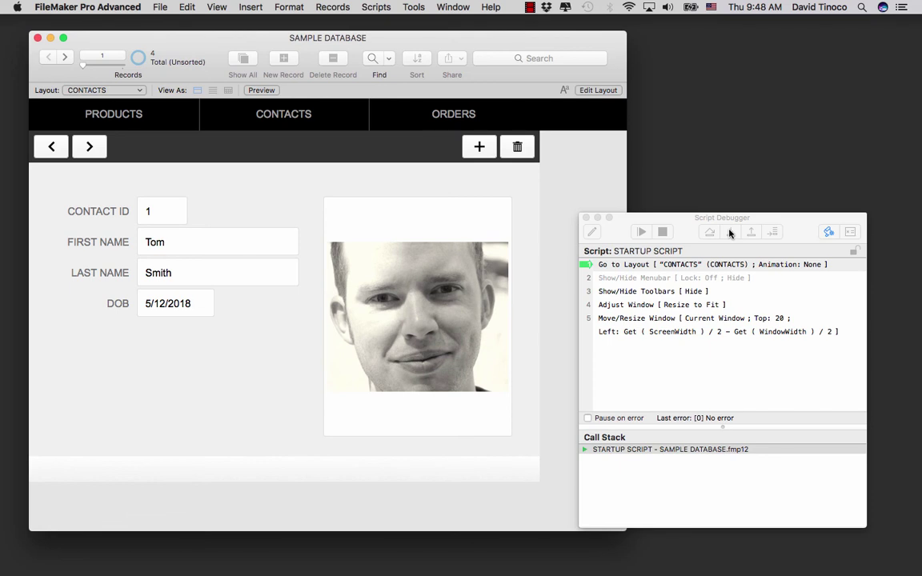
Step: Step through the layout, hide-menubar, hide-toolbars, resize and centring lines, then close the debugger
click(730, 233)
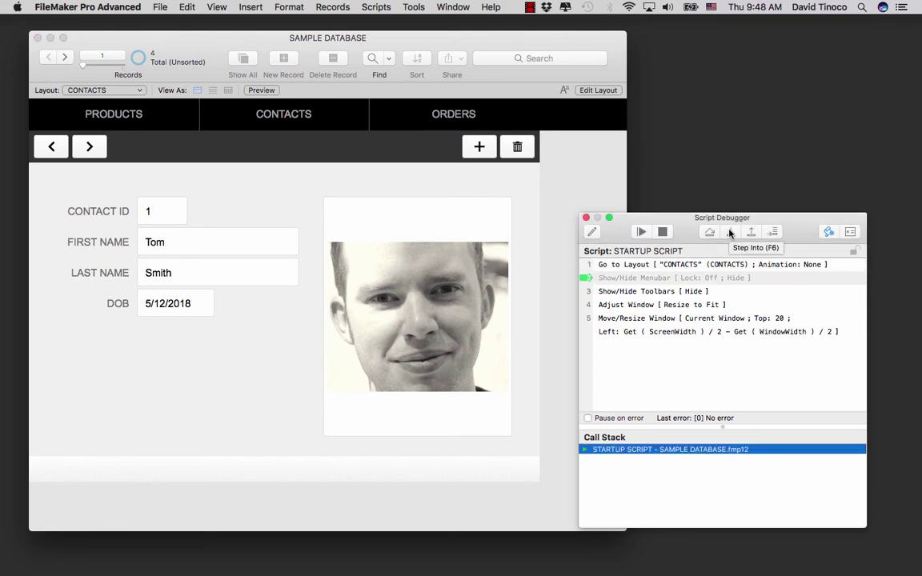
click(729, 232)
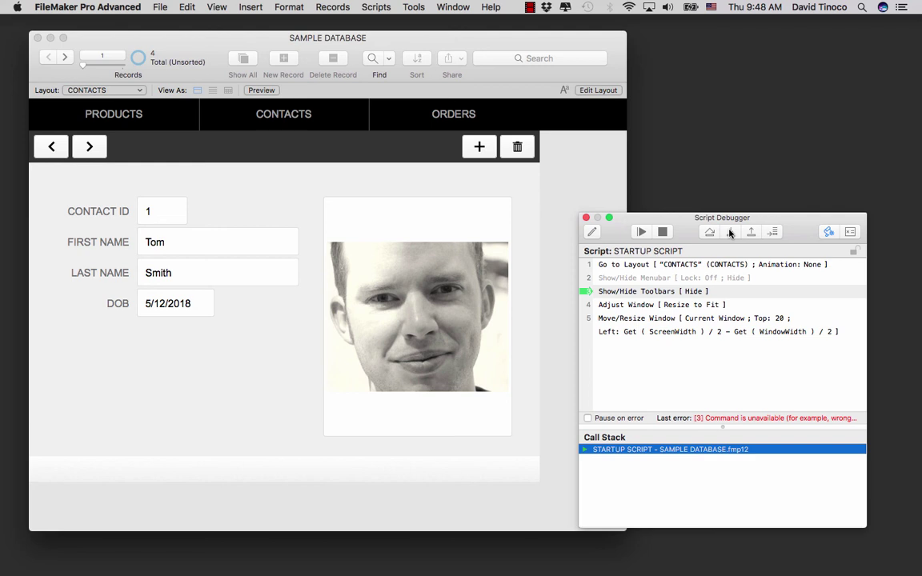
click(730, 232)
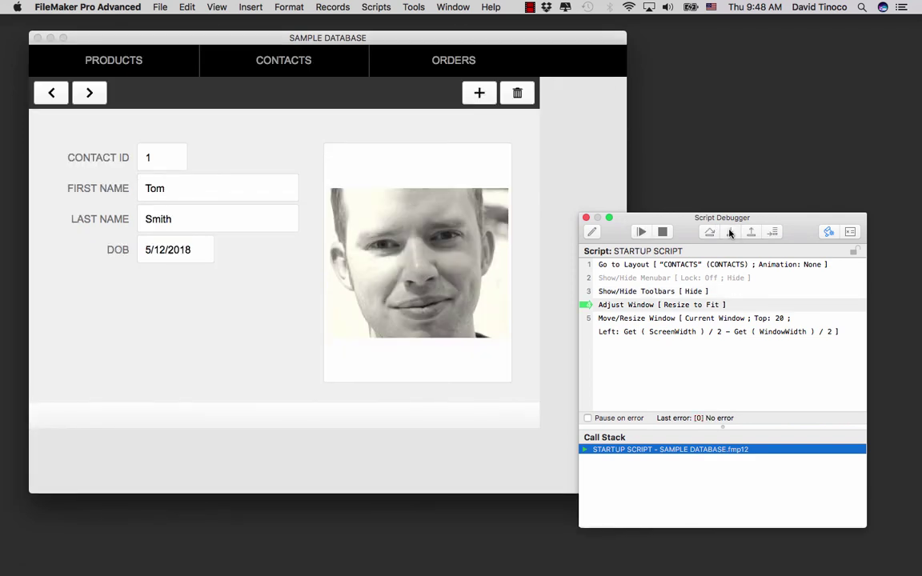
click(730, 232)
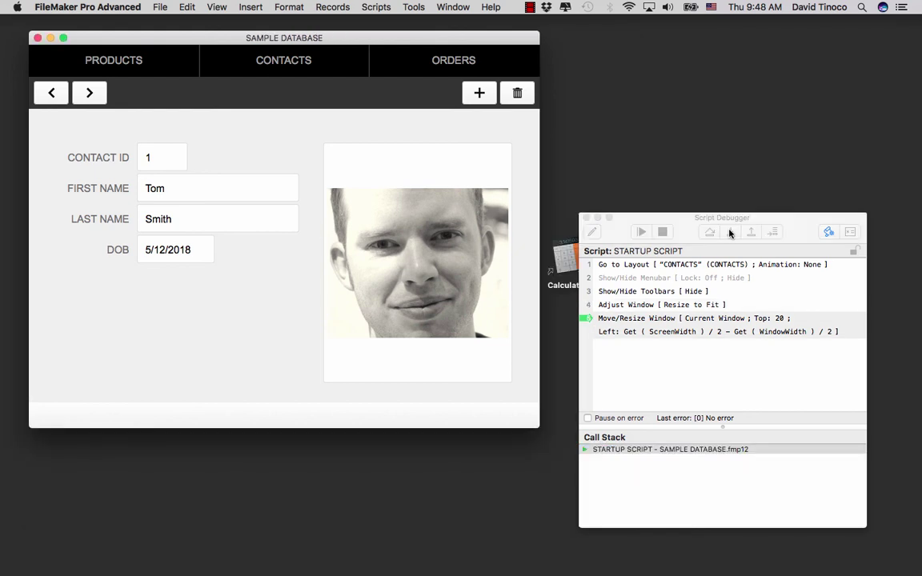
click(730, 232)
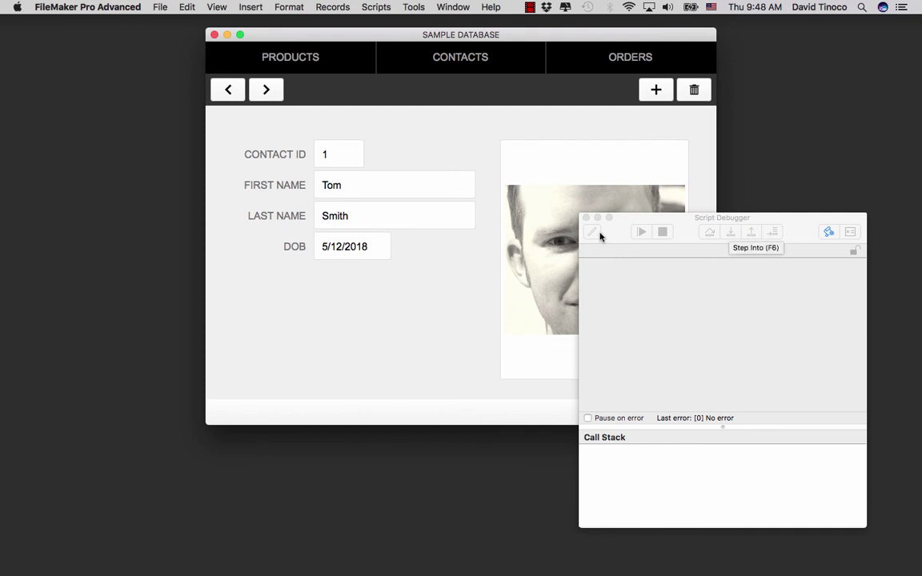
key(super+w)
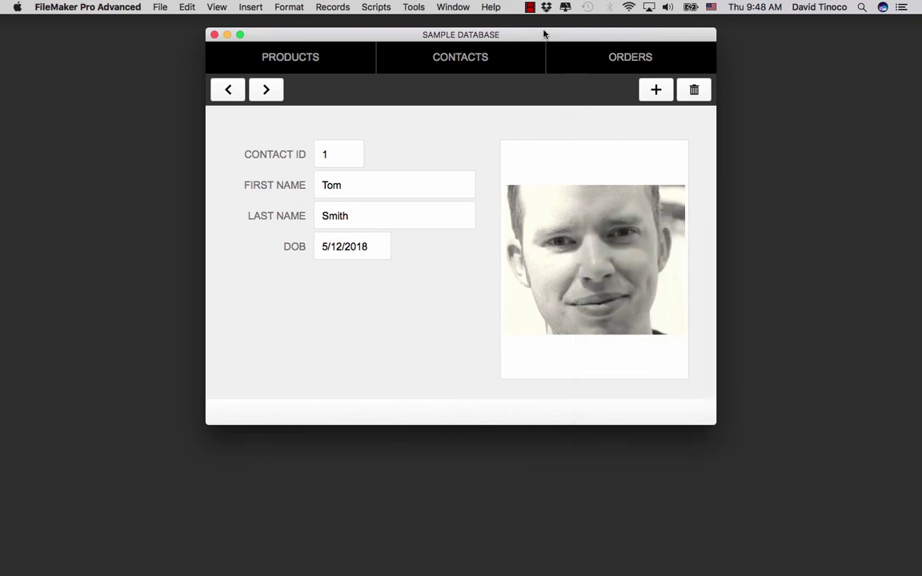
Step: Switch repeatedly between the Products, Contacts and Orders tabs, ending on the Orders list
click(448, 61)
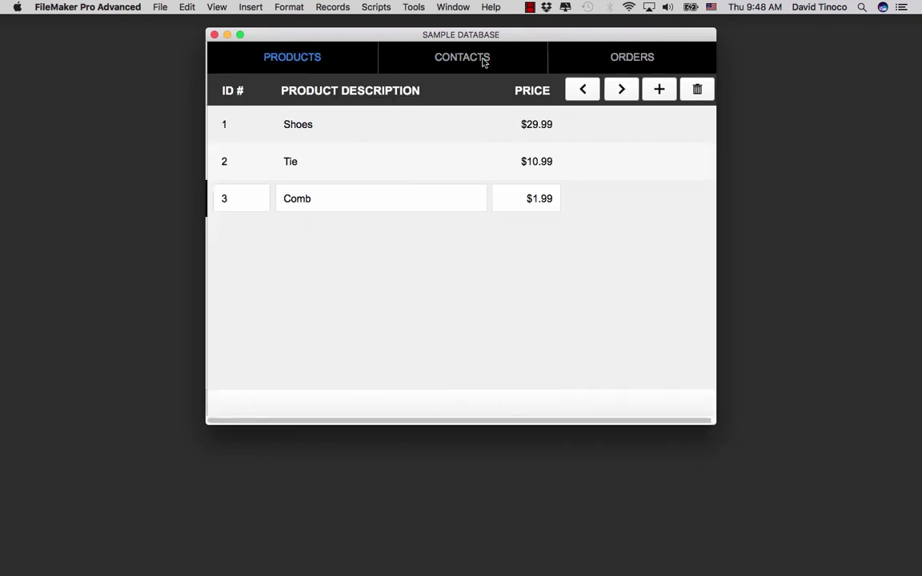
click(601, 62)
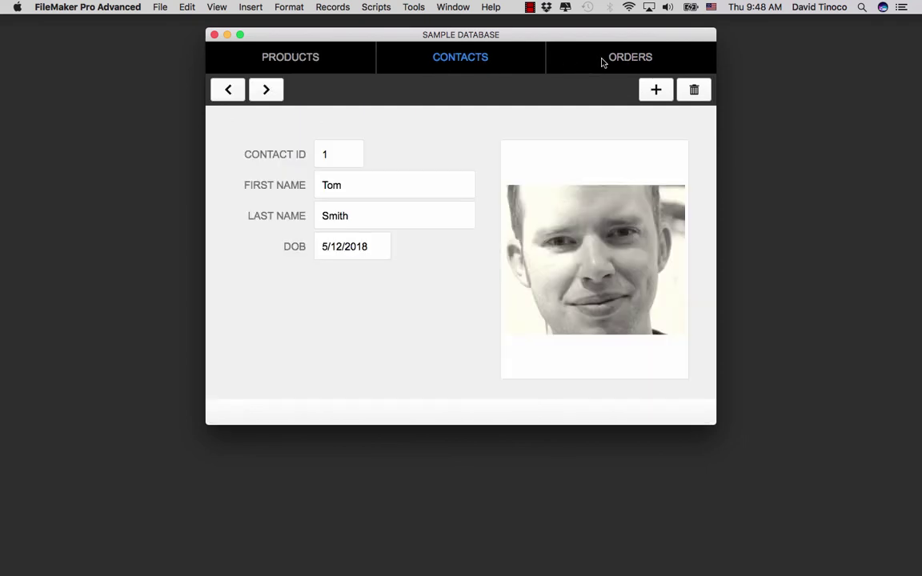
click(485, 58)
click(347, 61)
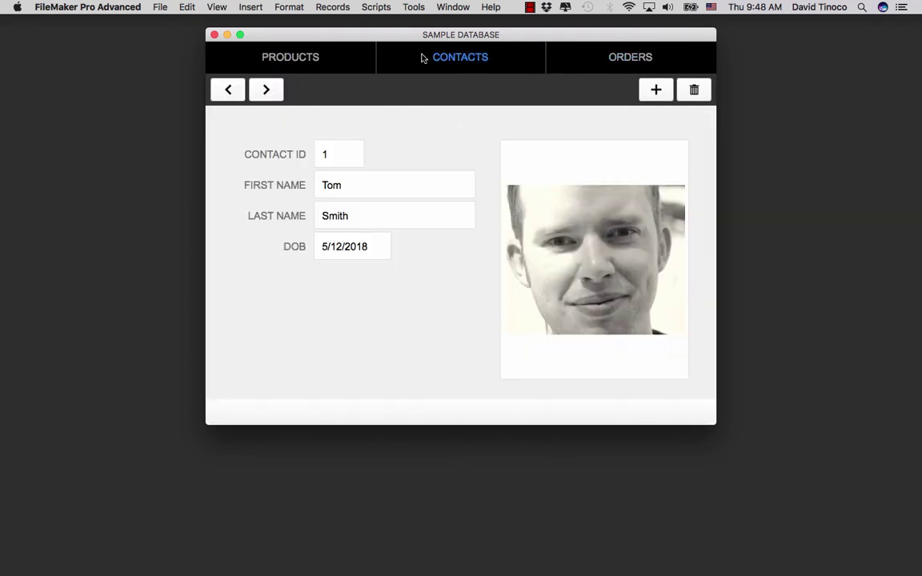
click(500, 64)
click(641, 62)
click(422, 56)
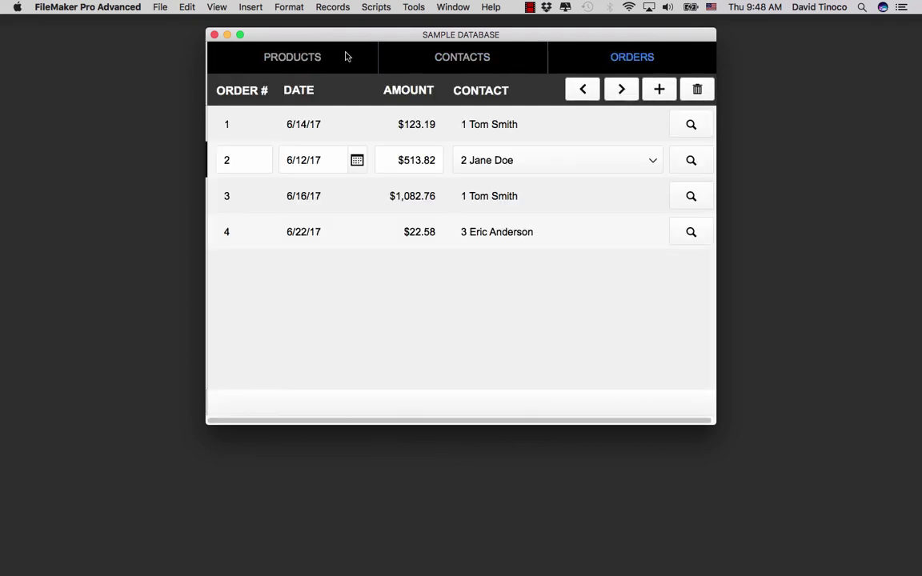
click(341, 56)
click(497, 58)
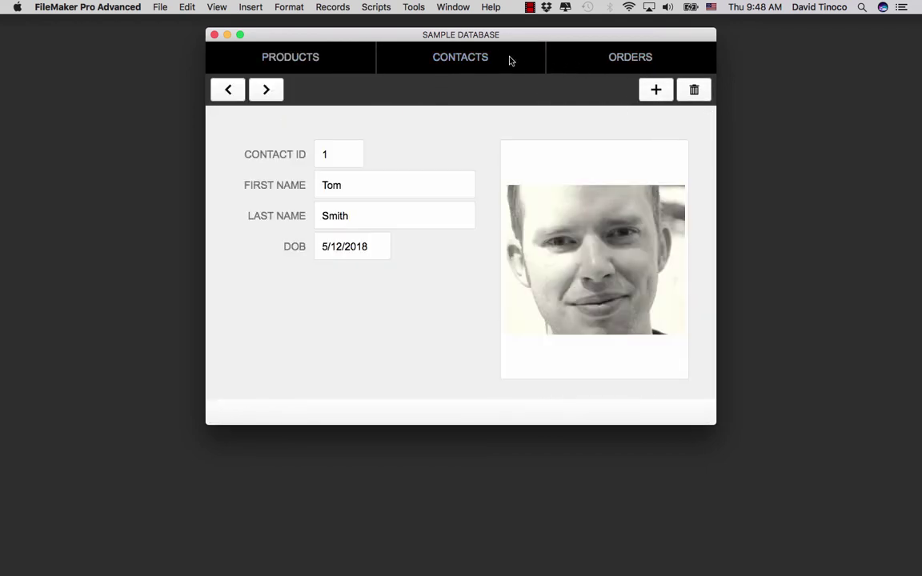
click(586, 45)
click(577, 59)
click(481, 63)
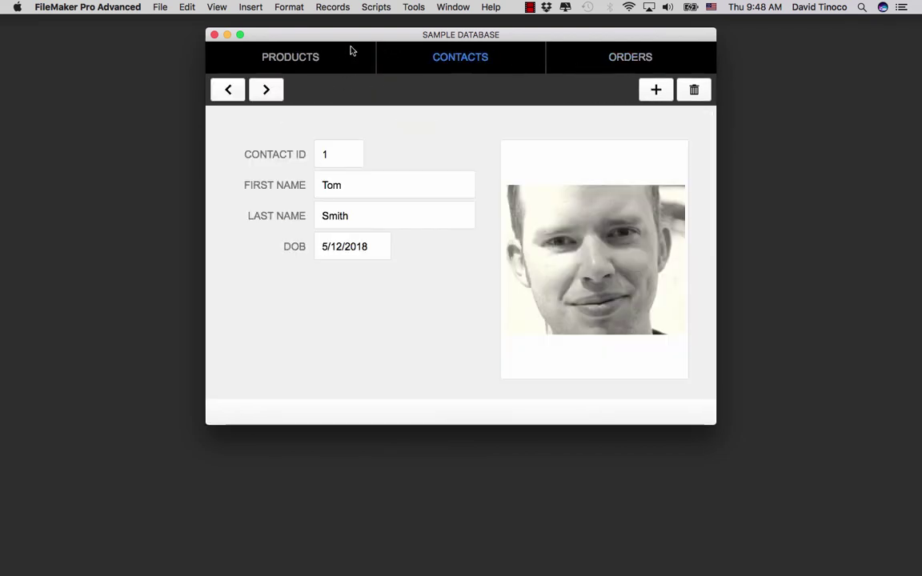
click(373, 55)
click(647, 60)
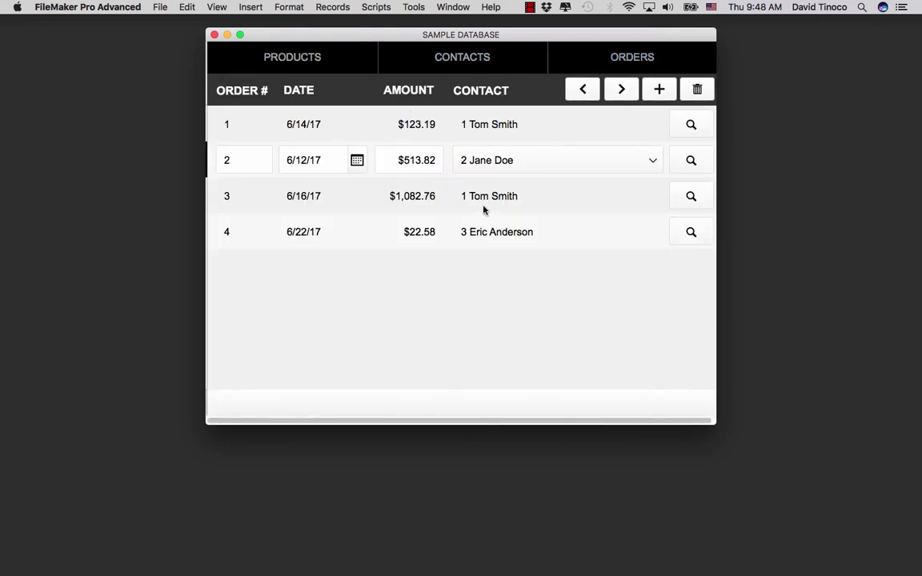
Step: Select orders 1 and 2, then move between the order records with Ctrl+arrow keys
click(212, 125)
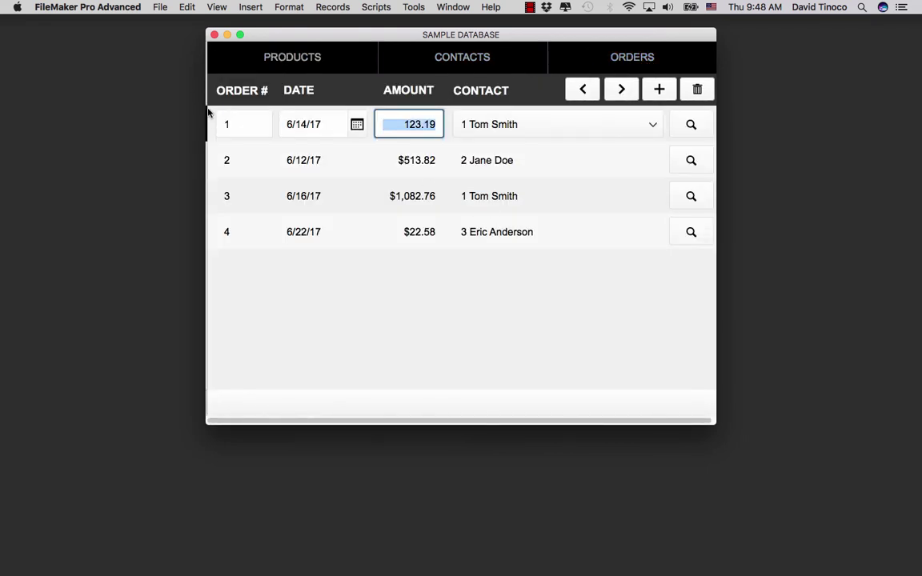
click(210, 173)
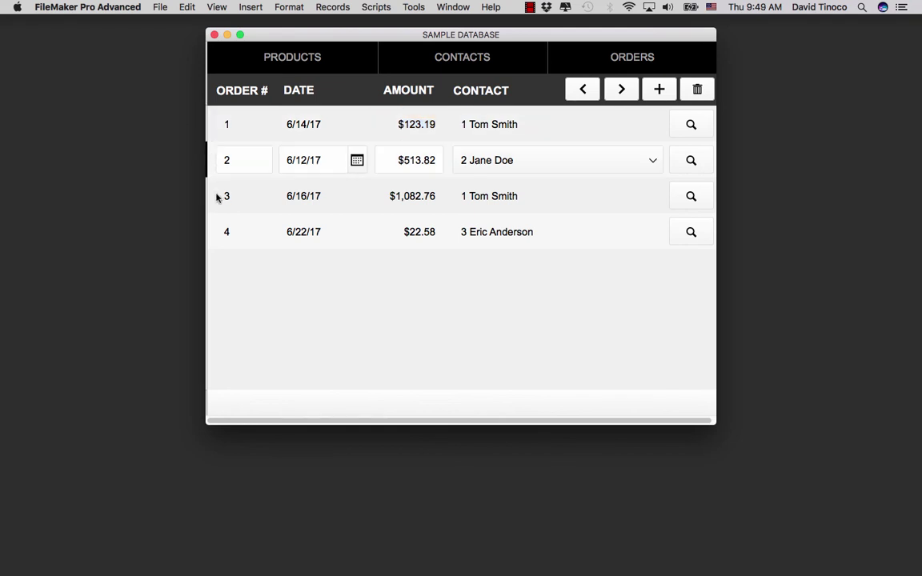
key(ctrl+Down)
key(ctrl+Down)
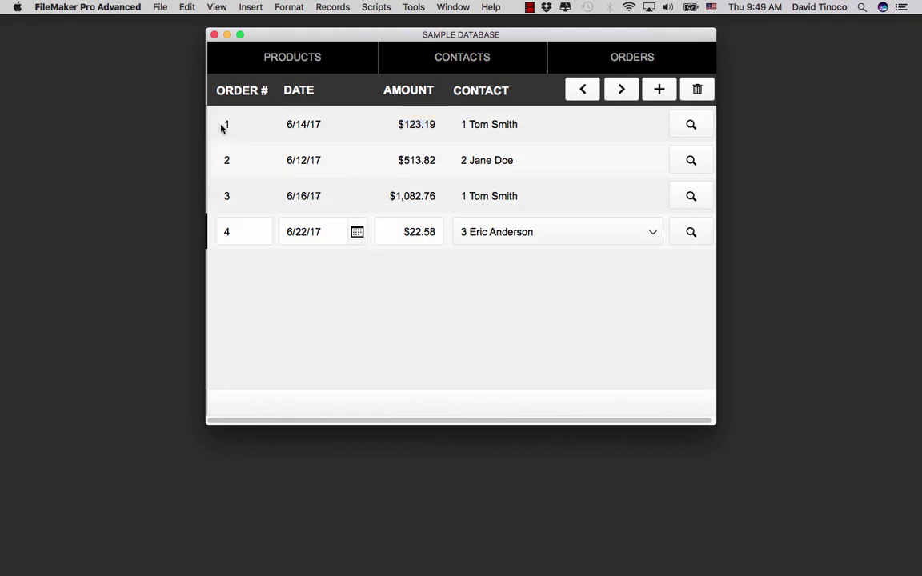
key(ctrl+Up)
key(ctrl+Up)
key(ctrl+Up)
scroll(512, 424, right, 1)
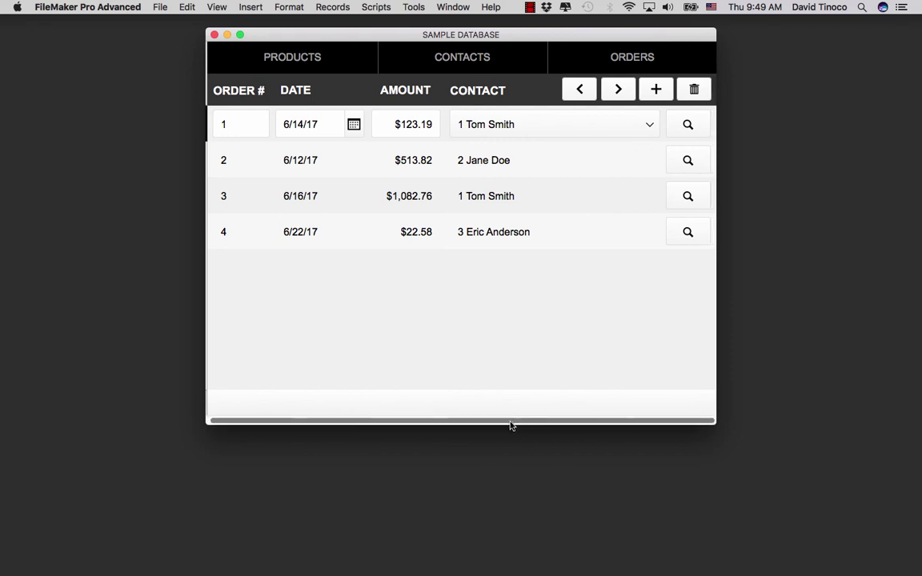
scroll(517, 424, left, 1)
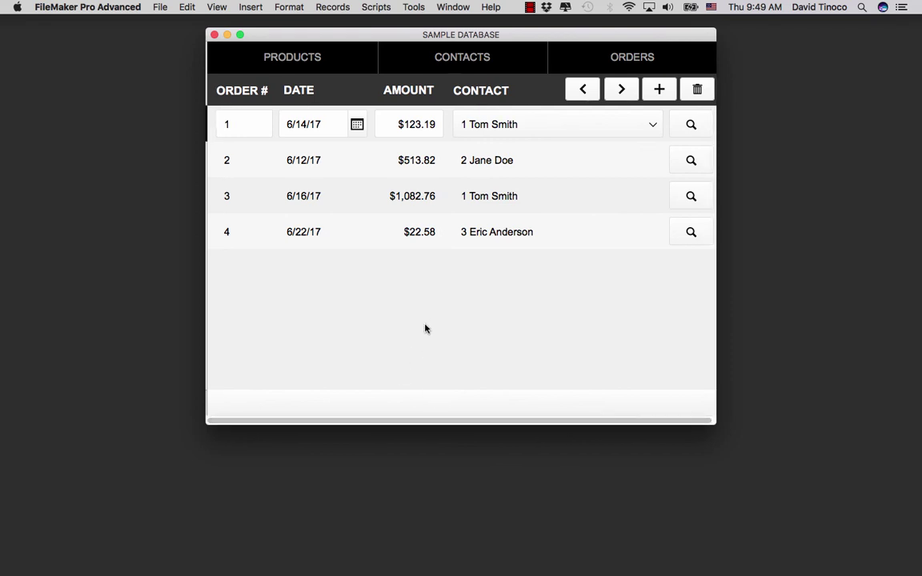
Step: In the Orders layout's setup, turn off 'Show current record indicator in List View'
click(216, 6)
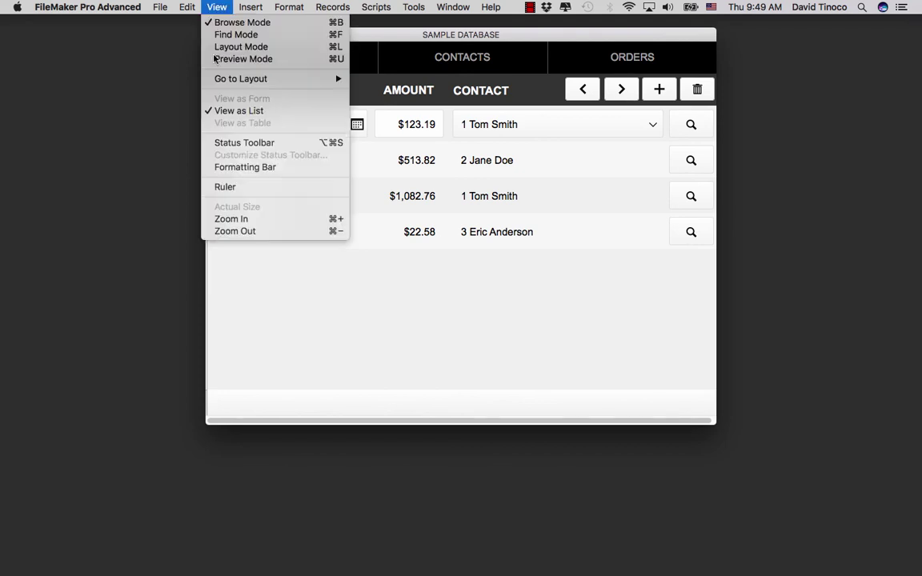
click(220, 46)
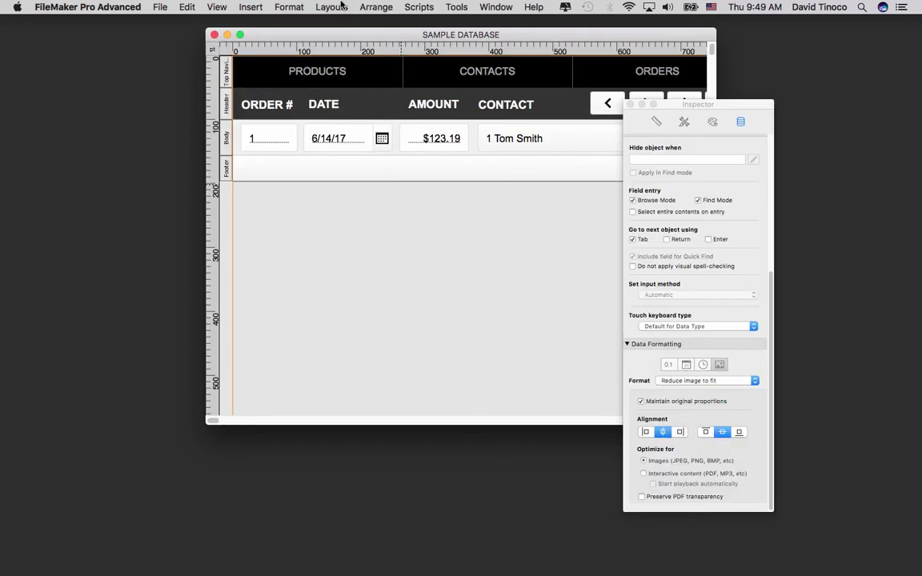
click(331, 6)
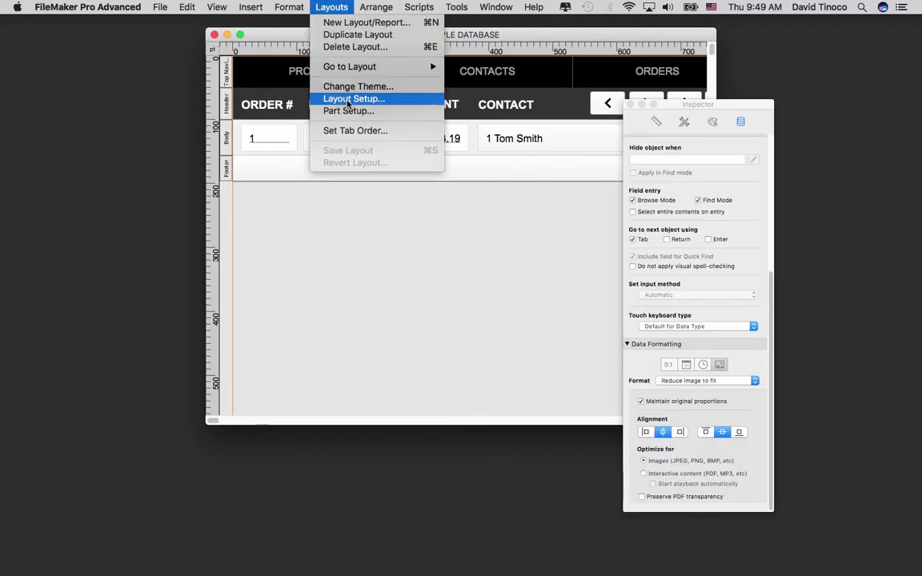
key(Return)
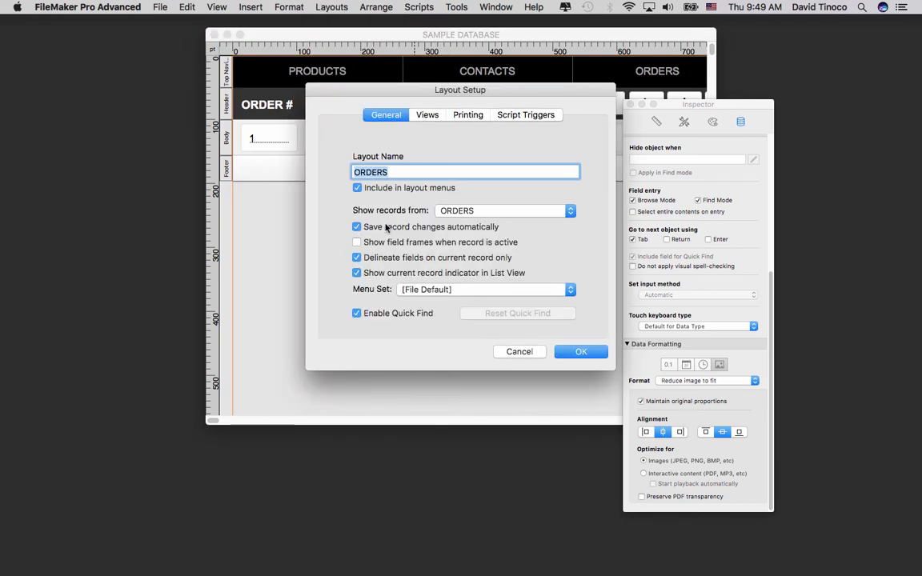
click(355, 274)
click(581, 353)
Step: Return to Browse mode and click through the amounts of orders 2 to 4
click(217, 7)
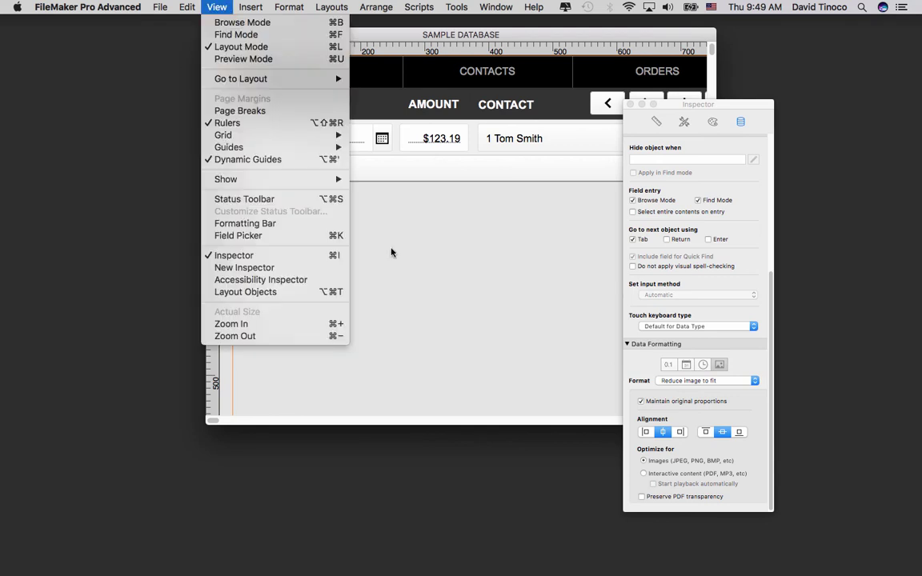
key(super+b)
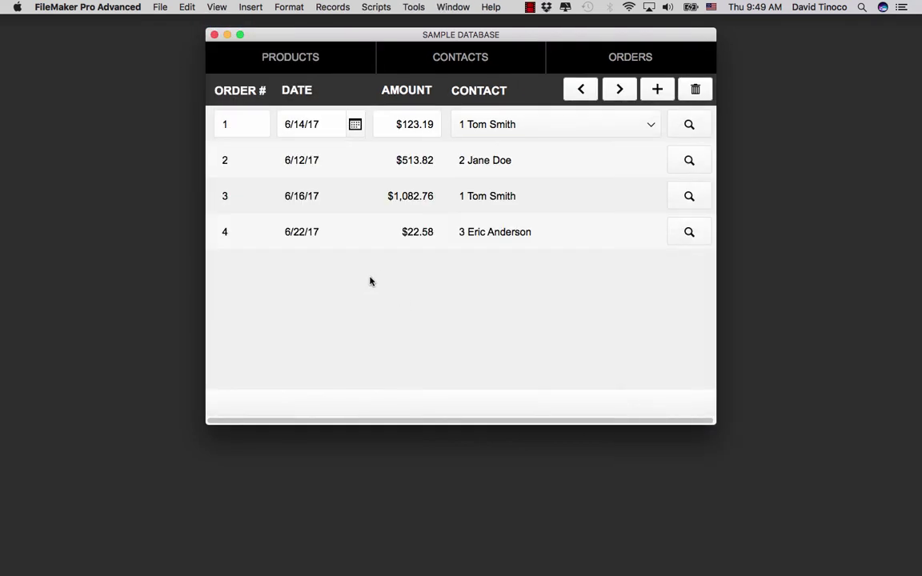
click(407, 167)
click(407, 198)
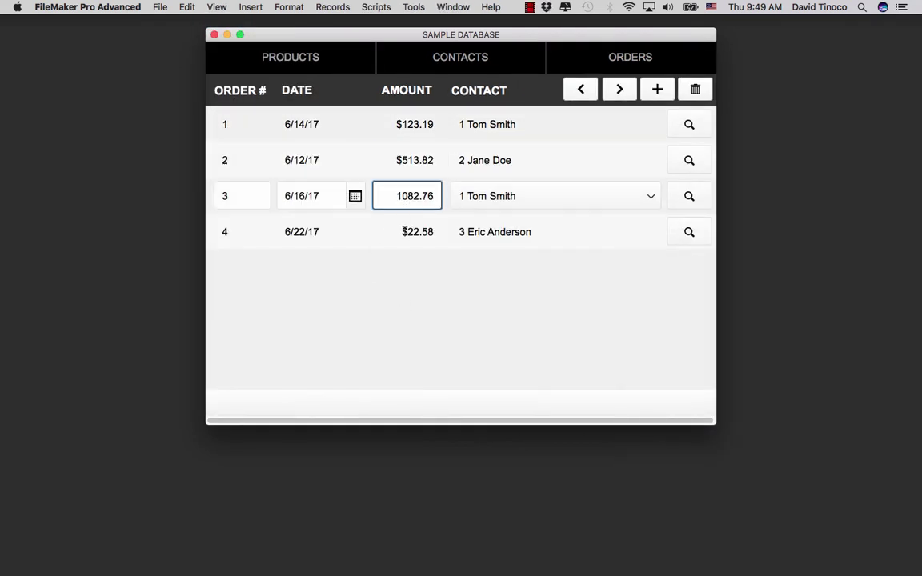
key(ctrl+Down)
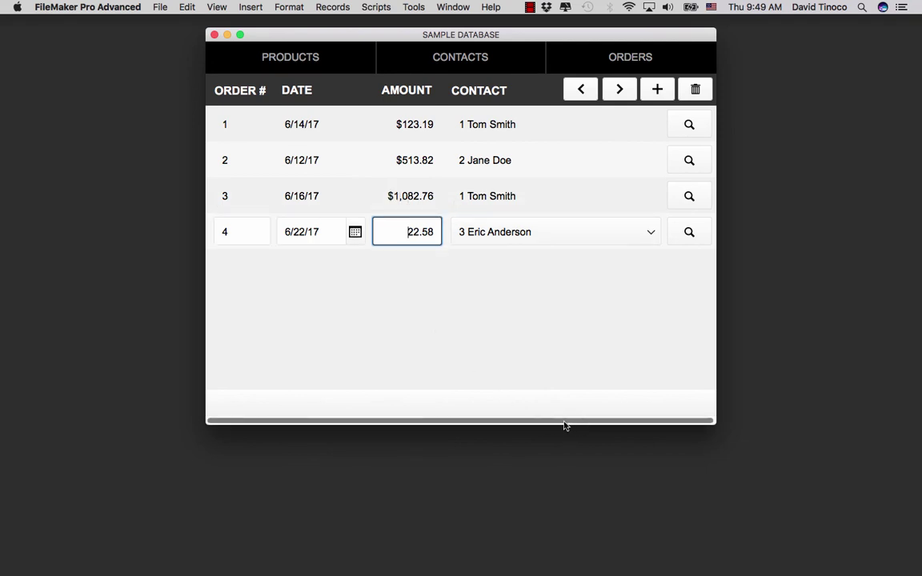
scroll(566, 420, right, 1)
click(595, 58)
Step: Open the Products layout's Layout Setup in Layout mode, close it unchanged, and return to Browse mode
click(460, 59)
click(350, 60)
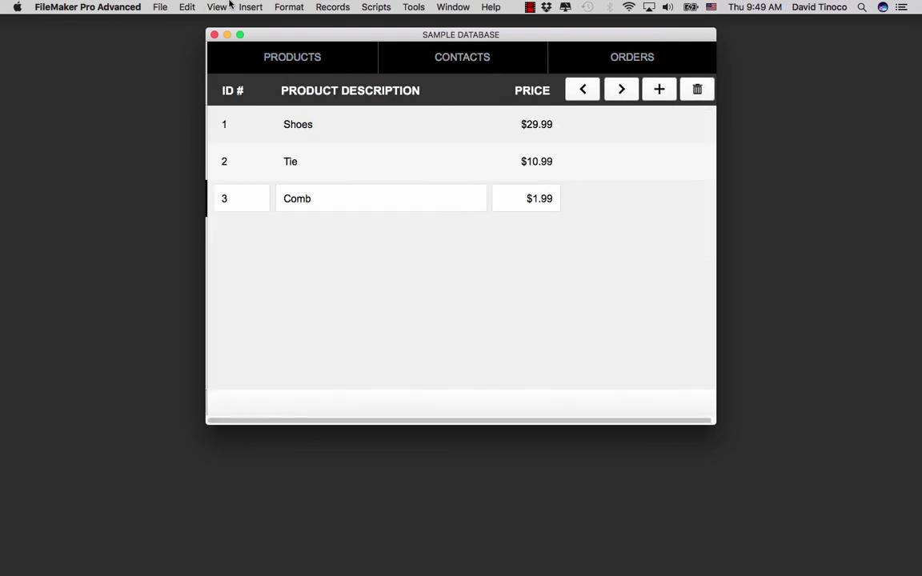
click(216, 6)
key(super+l)
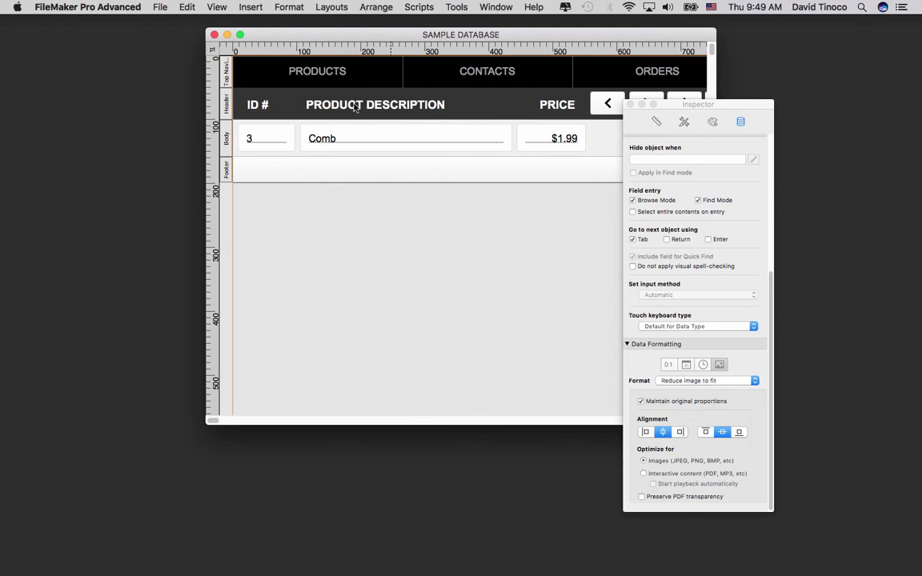
click(332, 6)
click(360, 97)
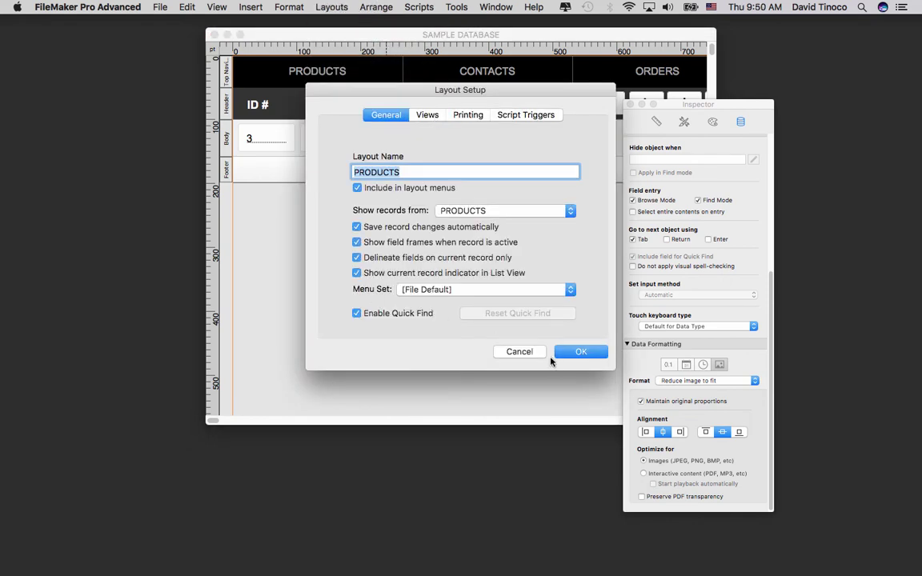
key(Return)
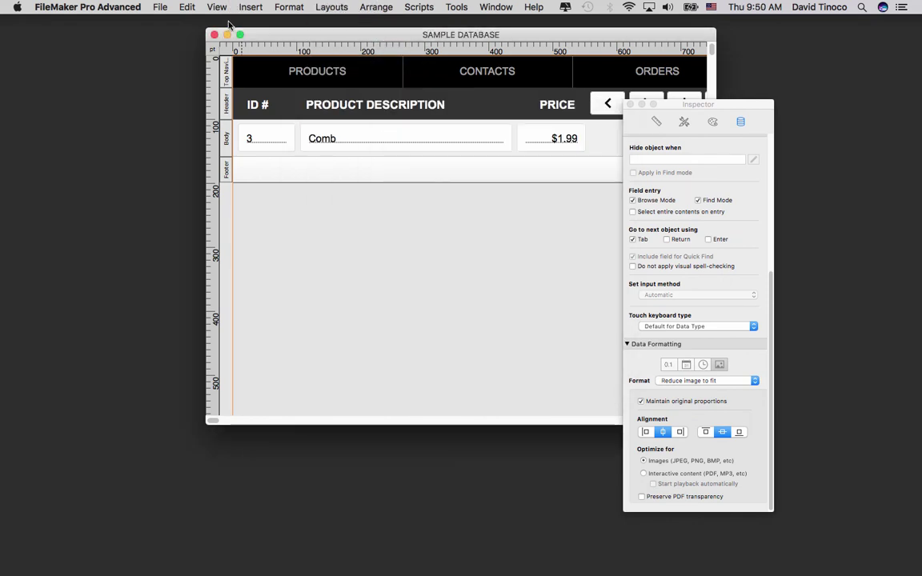
click(216, 6)
click(240, 23)
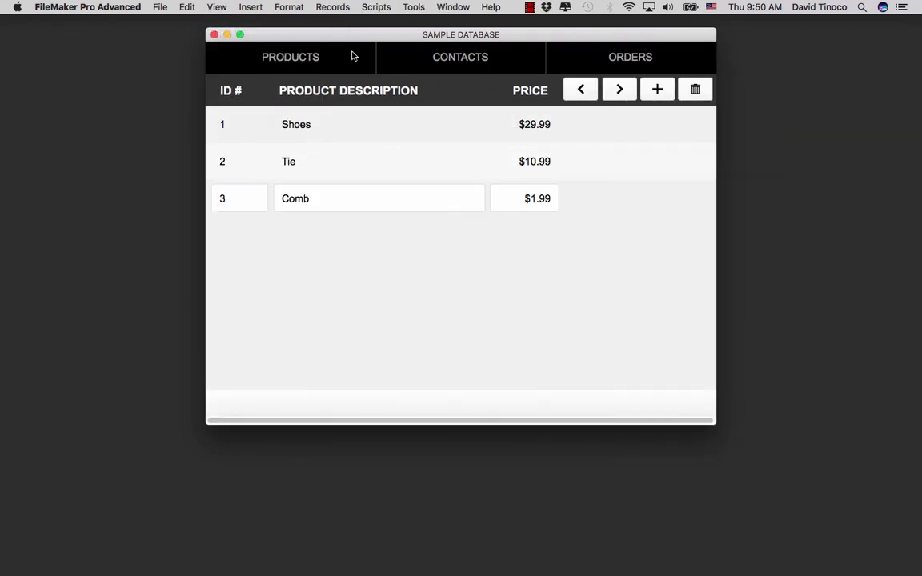
Step: Try the Contacts and Products tabs, close the SAMPLE DATABASE window, then reopen it and switch tabs
click(458, 59)
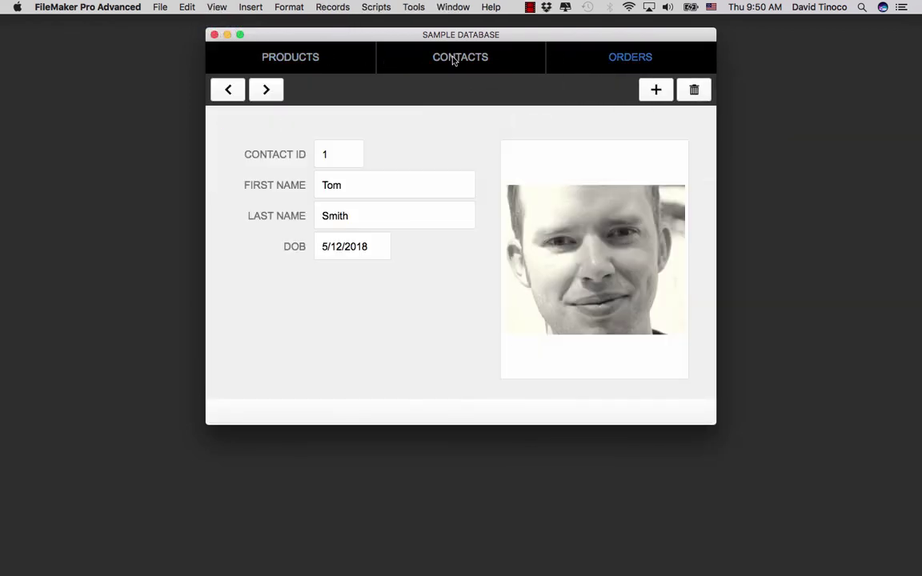
click(453, 59)
click(243, 59)
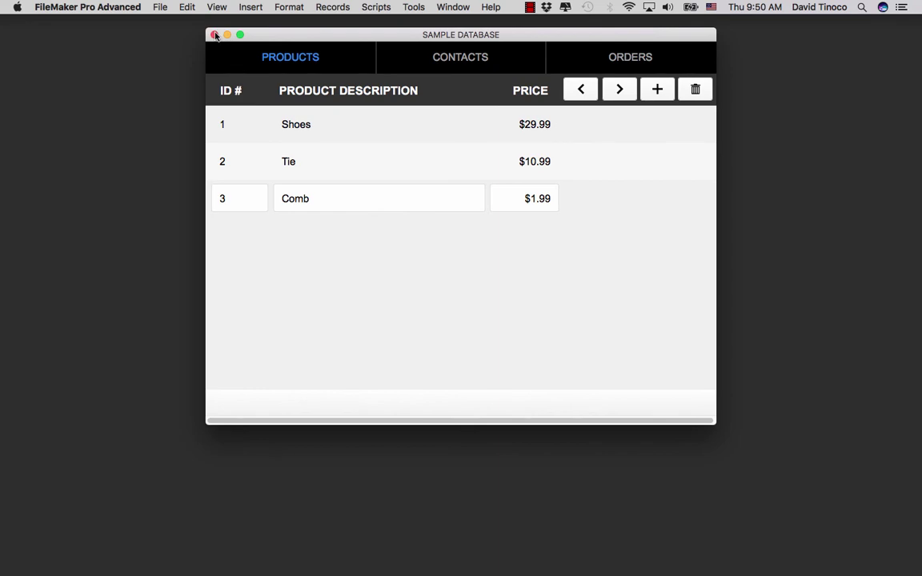
click(214, 35)
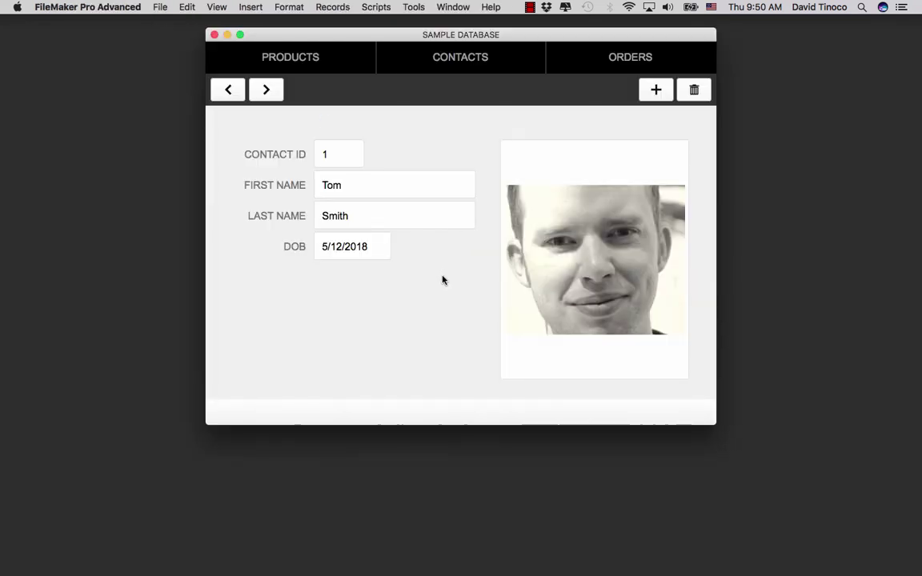
click(612, 61)
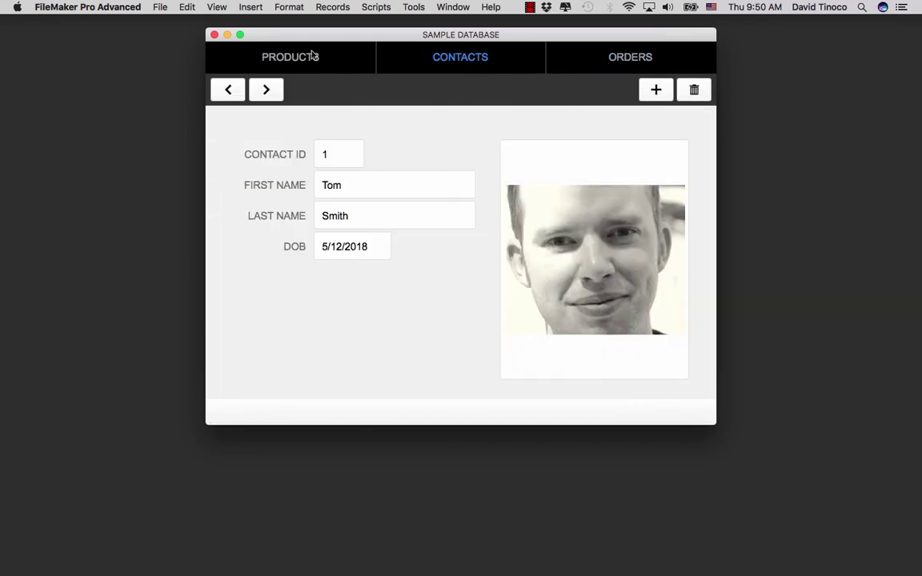